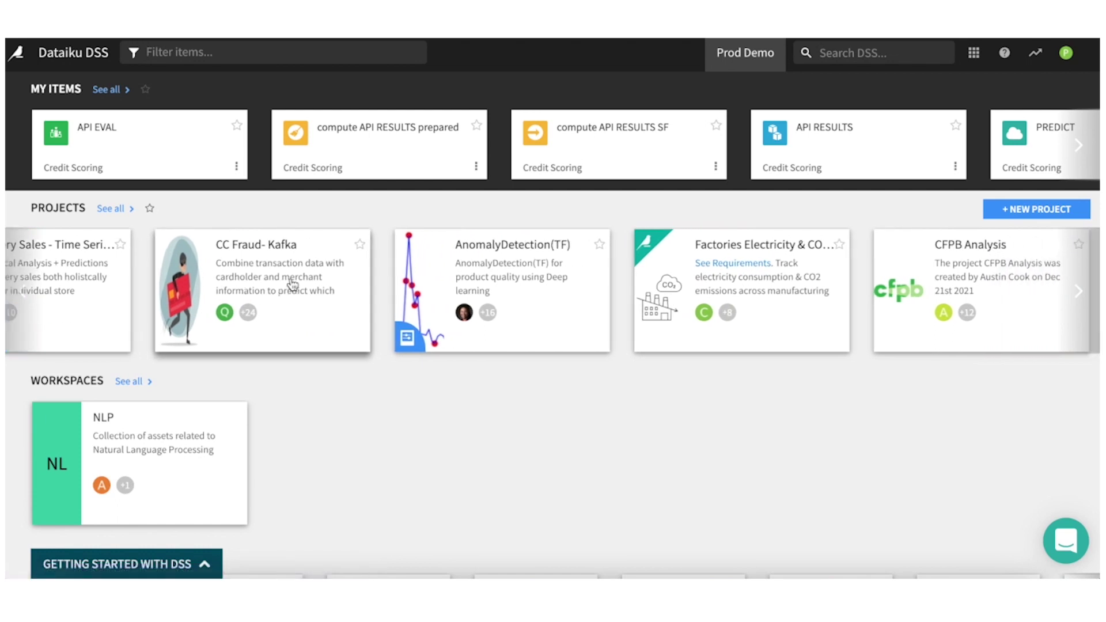
Browse the projects, workspaces and applications available on the home page
scroll(292, 284, right, 10)
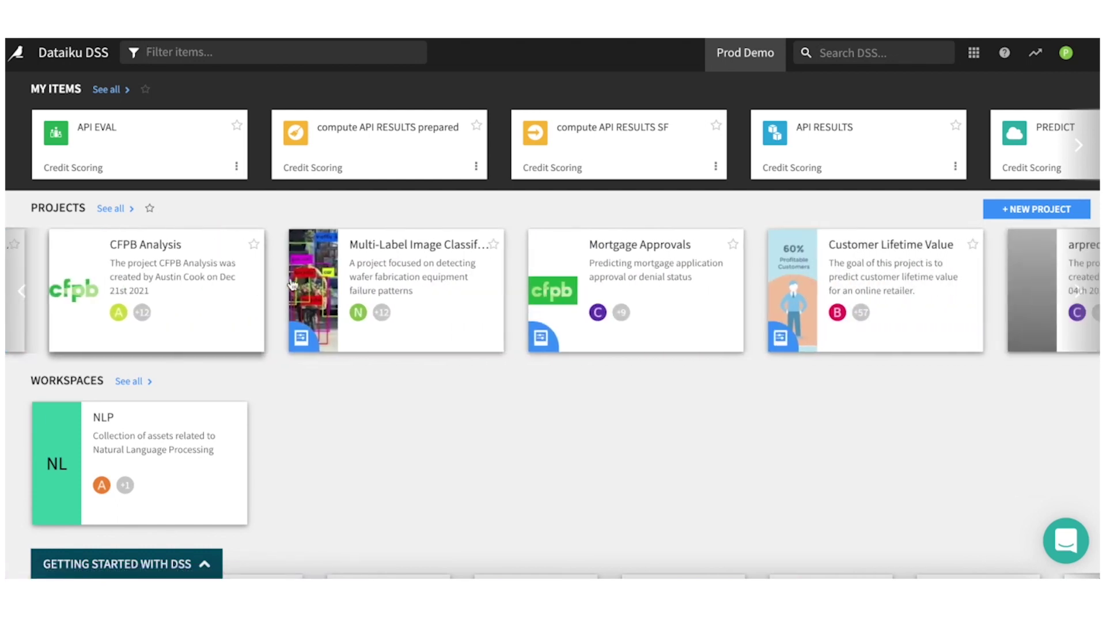
scroll(291, 279, left, 10)
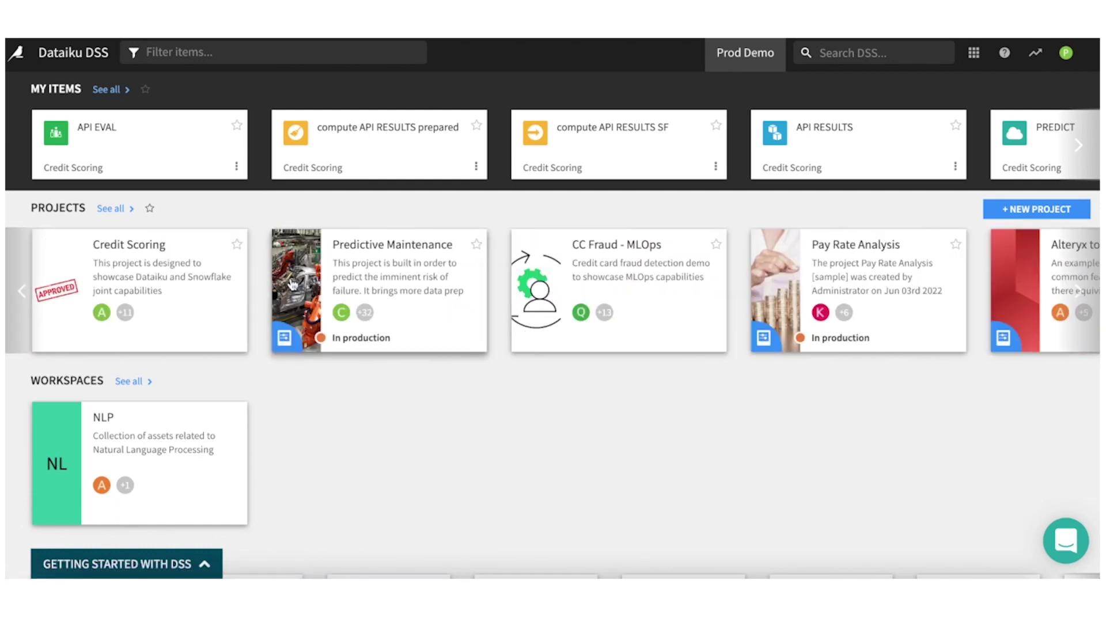
scroll(164, 340, down, 1)
scroll(168, 353, down, 3)
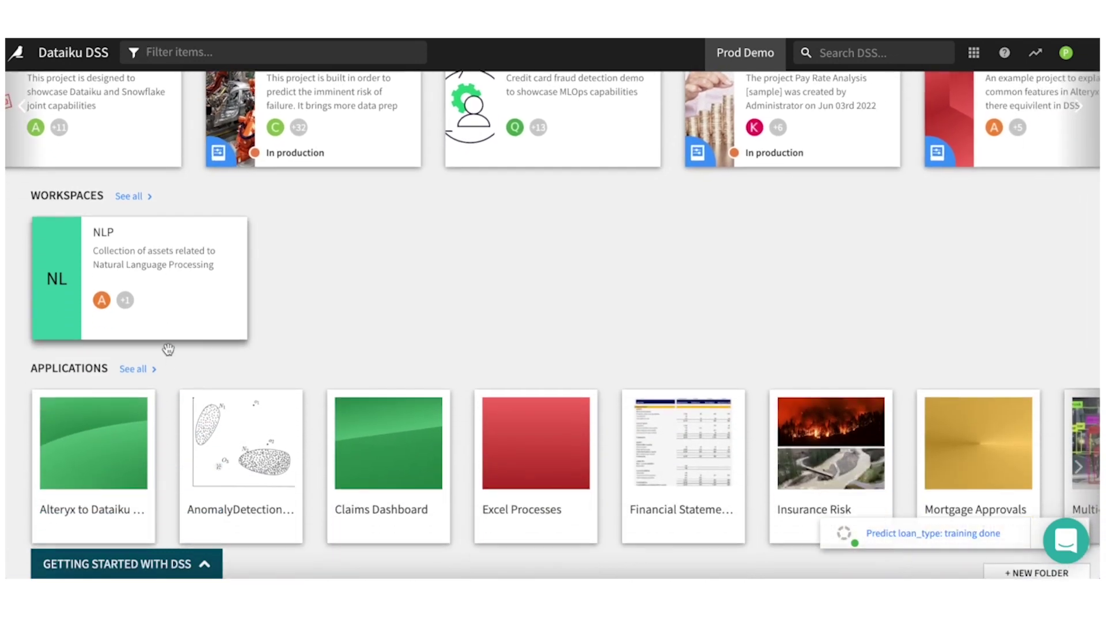
scroll(168, 353, up, 4)
scroll(168, 353, right, 2)
scroll(268, 313, left, 2)
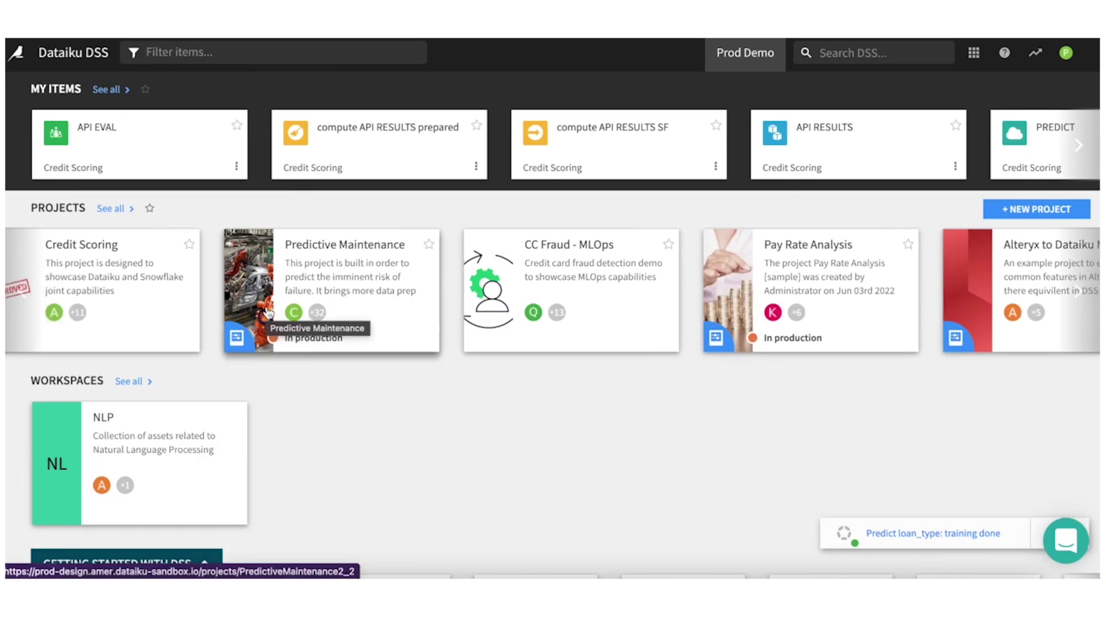
scroll(425, 291, left, 2)
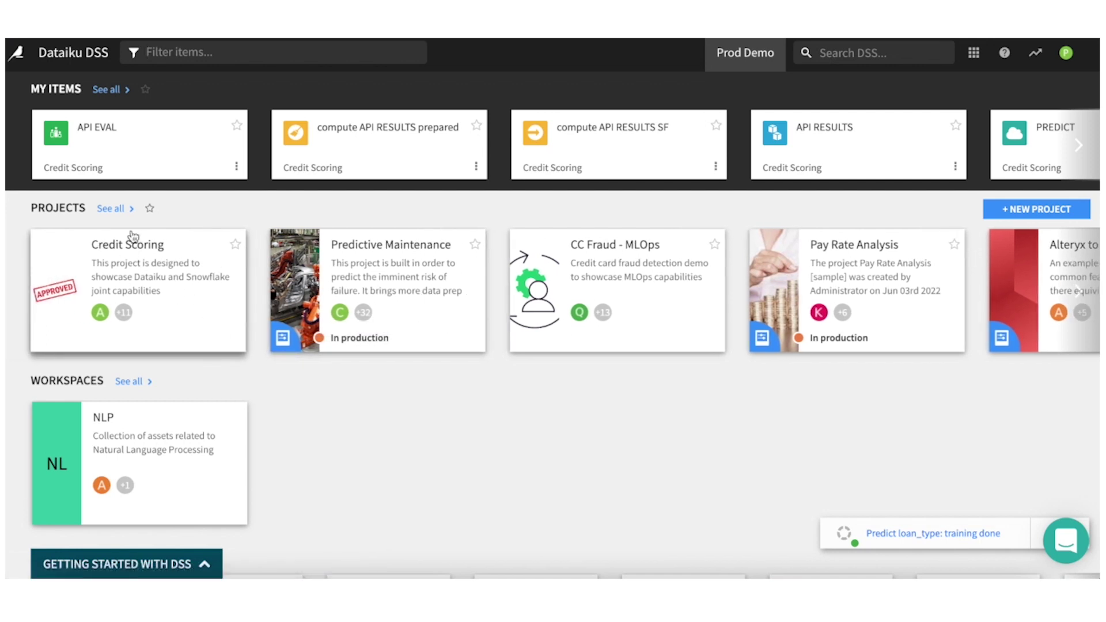
Open the Credit Scoring project and view the Data Access & Exploration and Data Preparation zones of its flow
click(188, 296)
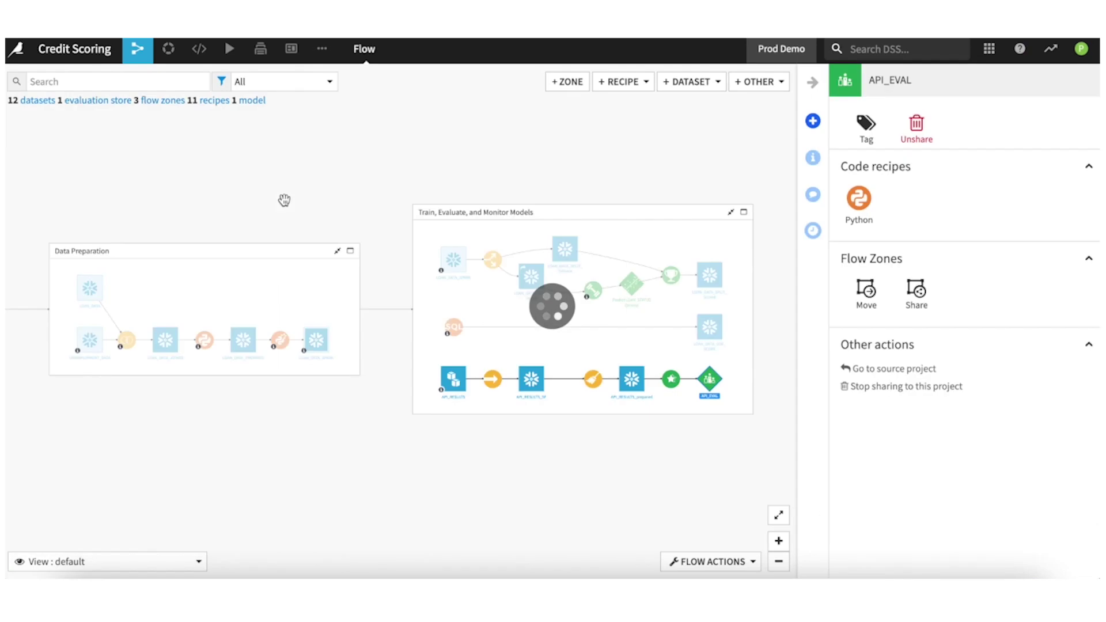
click(342, 253)
click(394, 263)
drag(265, 199, 390, 178)
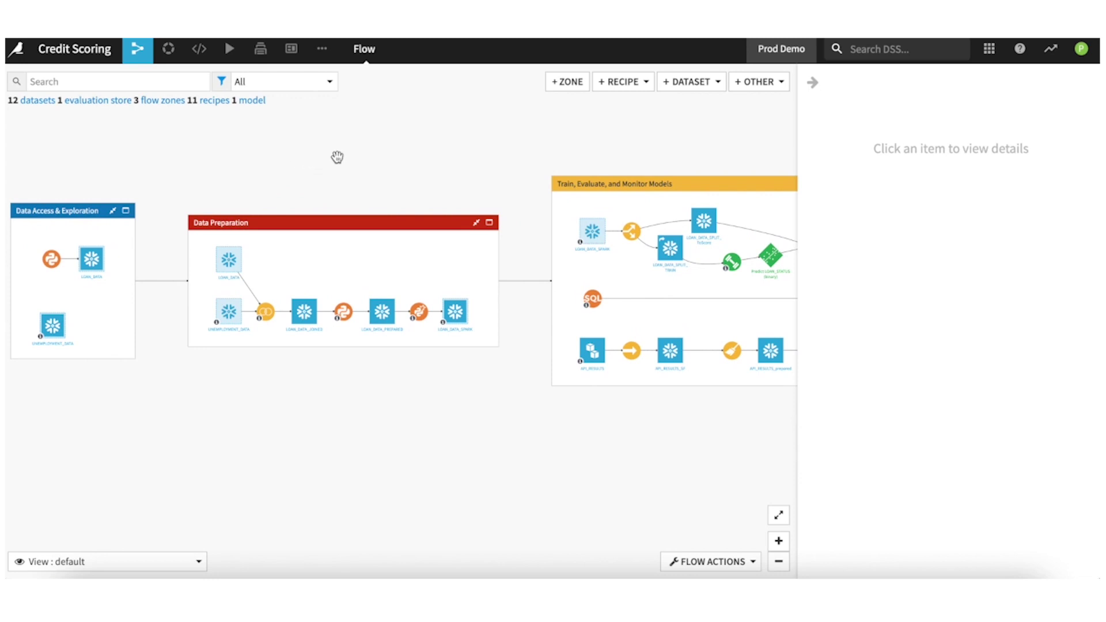
drag(309, 200, 368, 163)
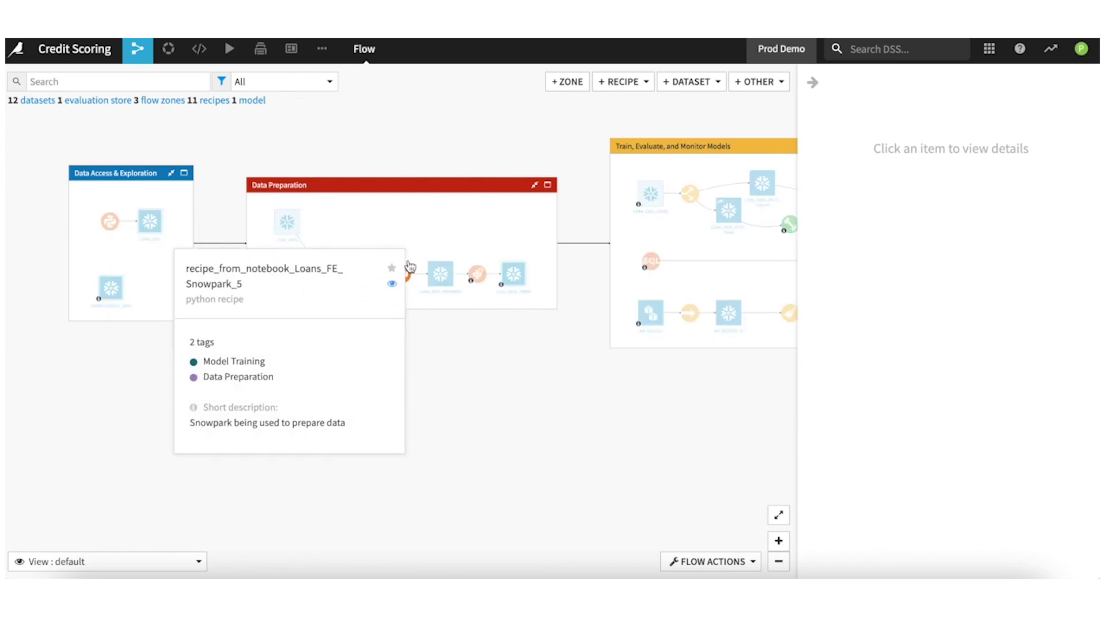
Inspect the Data Preparation zone's Snowpark Python recipe, its input datasets, and the joined and prepared loan datasets
mouse_move(405, 276)
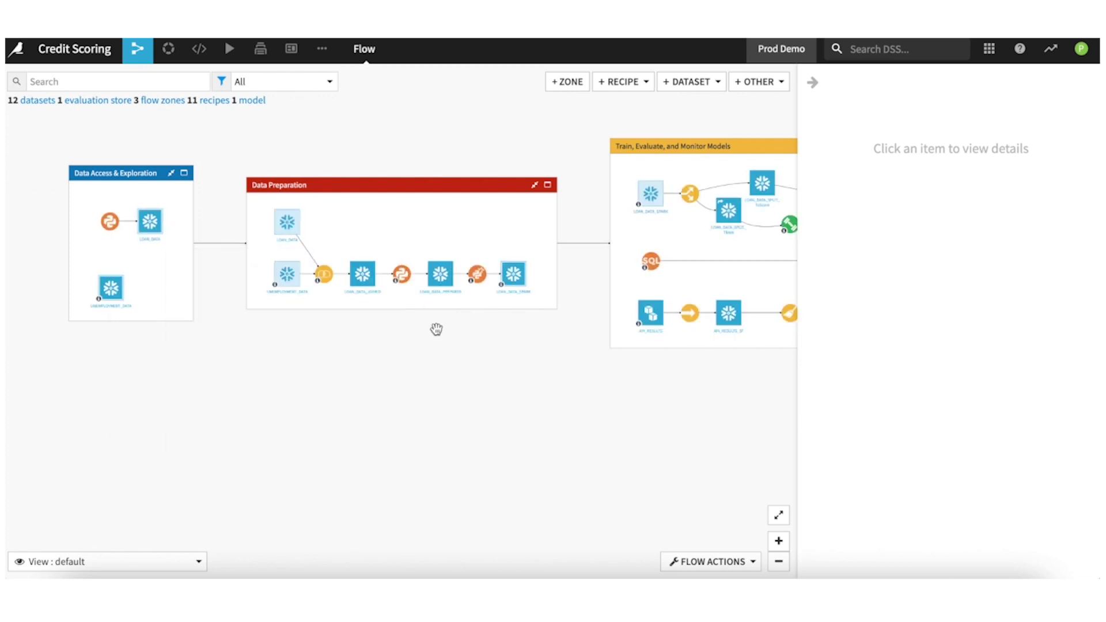
scroll(392, 281, up, 3)
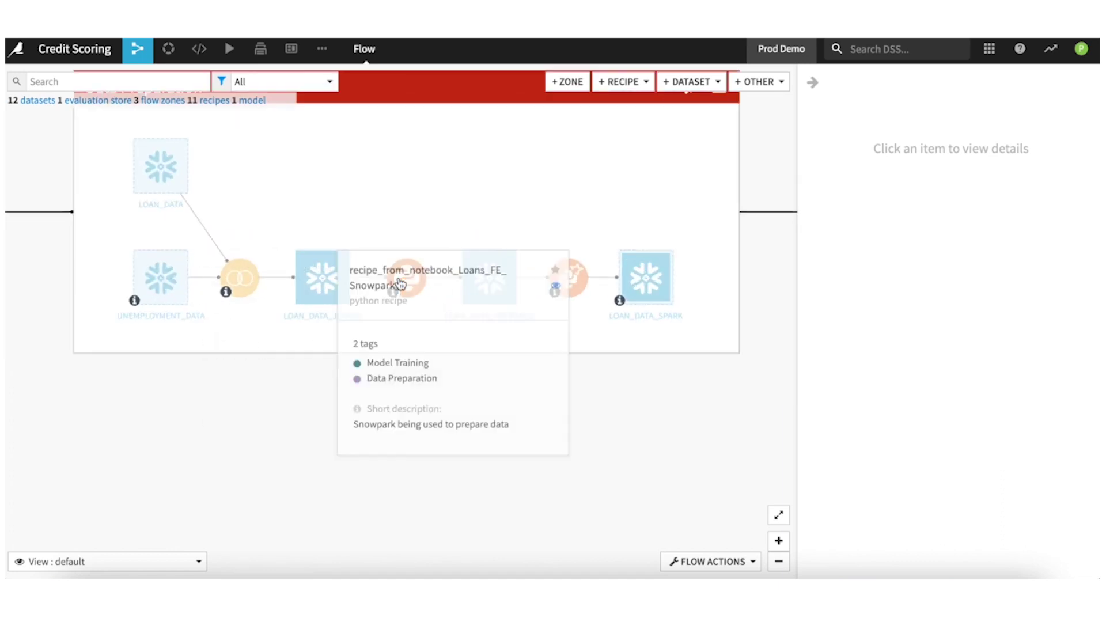
click(334, 271)
click(448, 320)
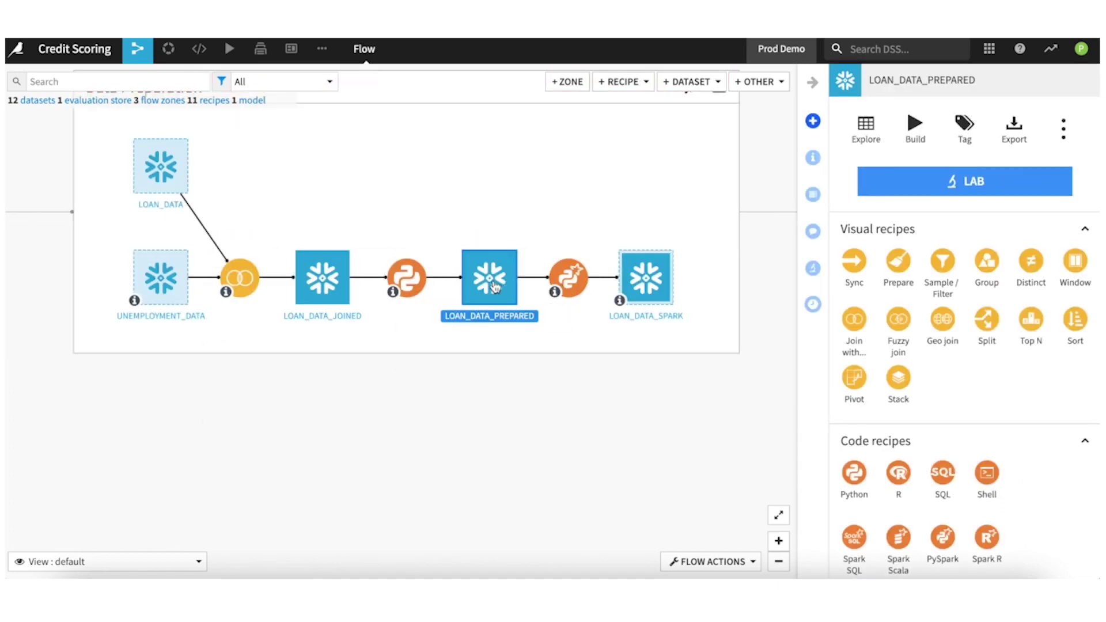
click(166, 170)
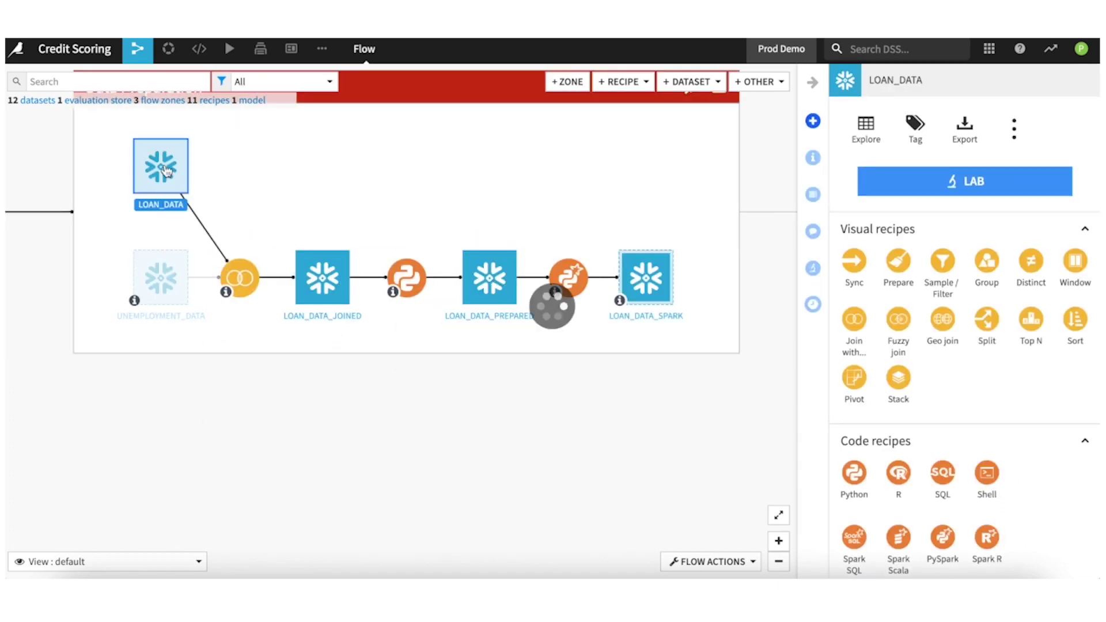
click(161, 280)
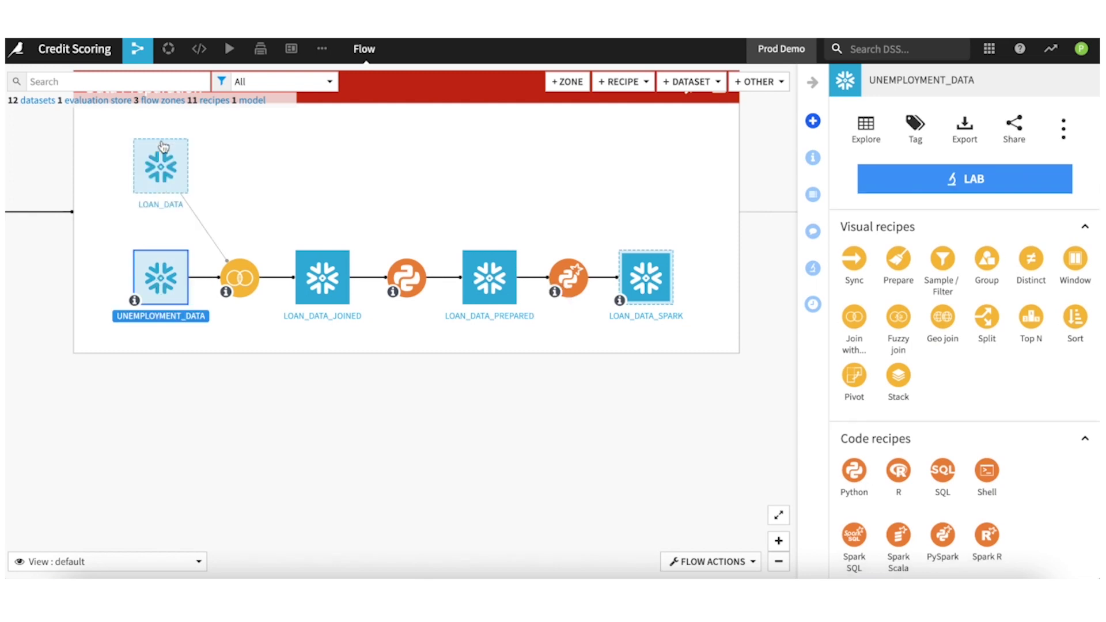
click(226, 287)
click(324, 284)
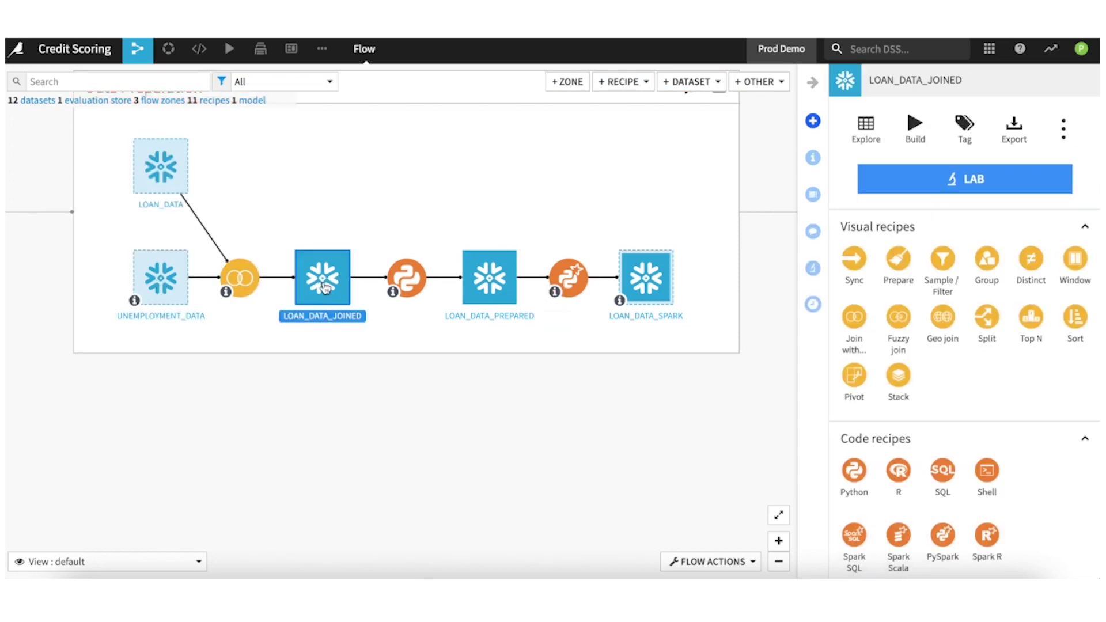
Review the visual, code and plugin recipes offered for the LOAN_DATA_JOINED dataset
drag(316, 392, 276, 447)
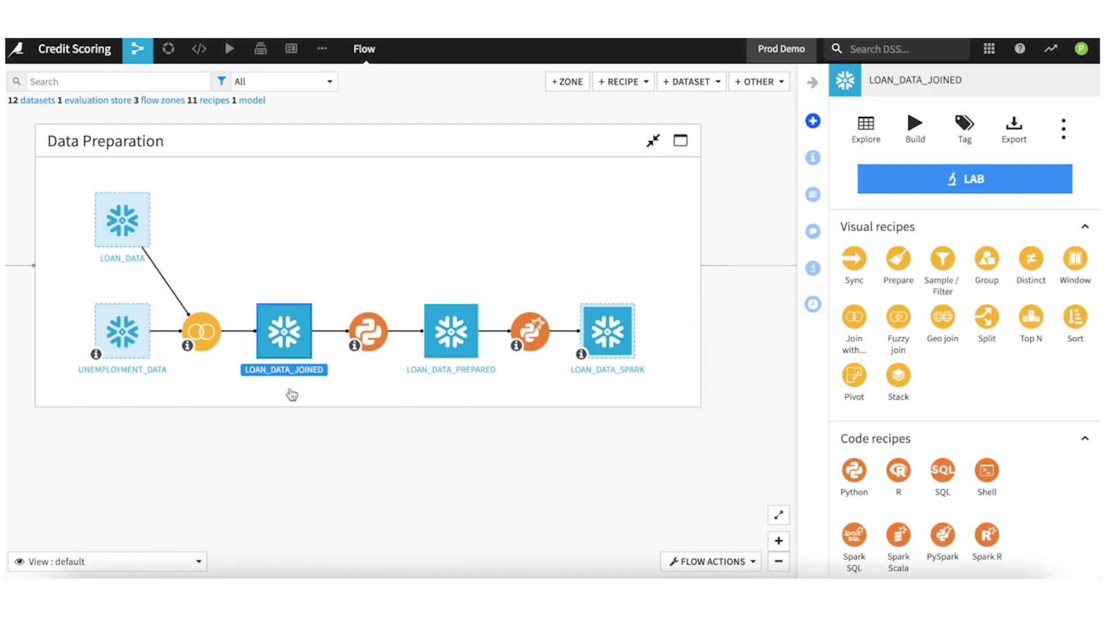
scroll(939, 314, down, 3)
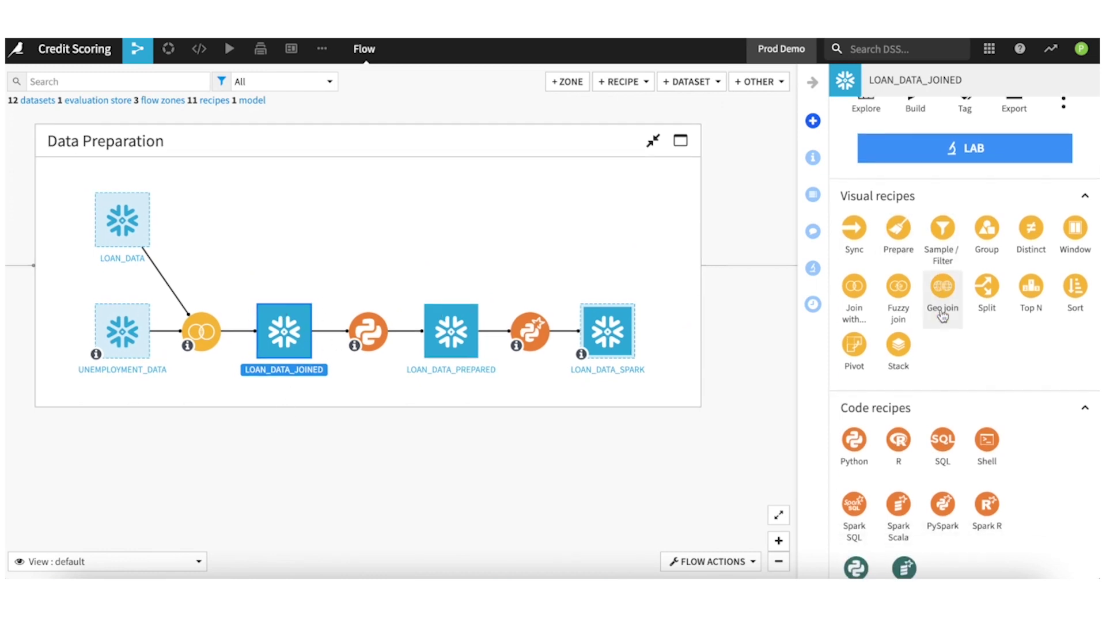
scroll(939, 314, down, 5)
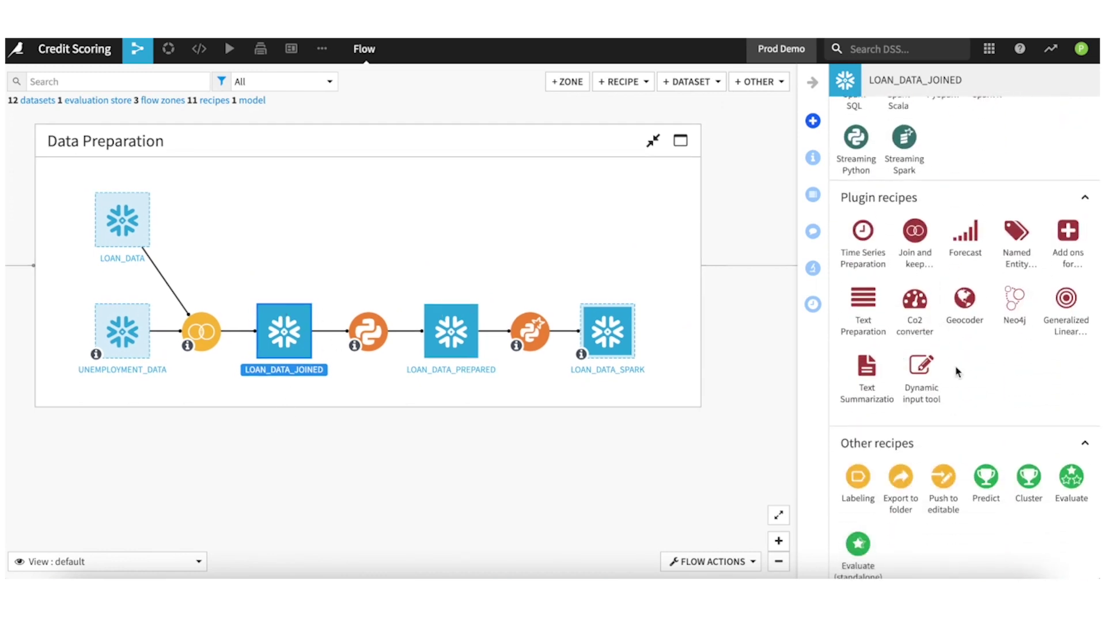
scroll(922, 381, up, 8)
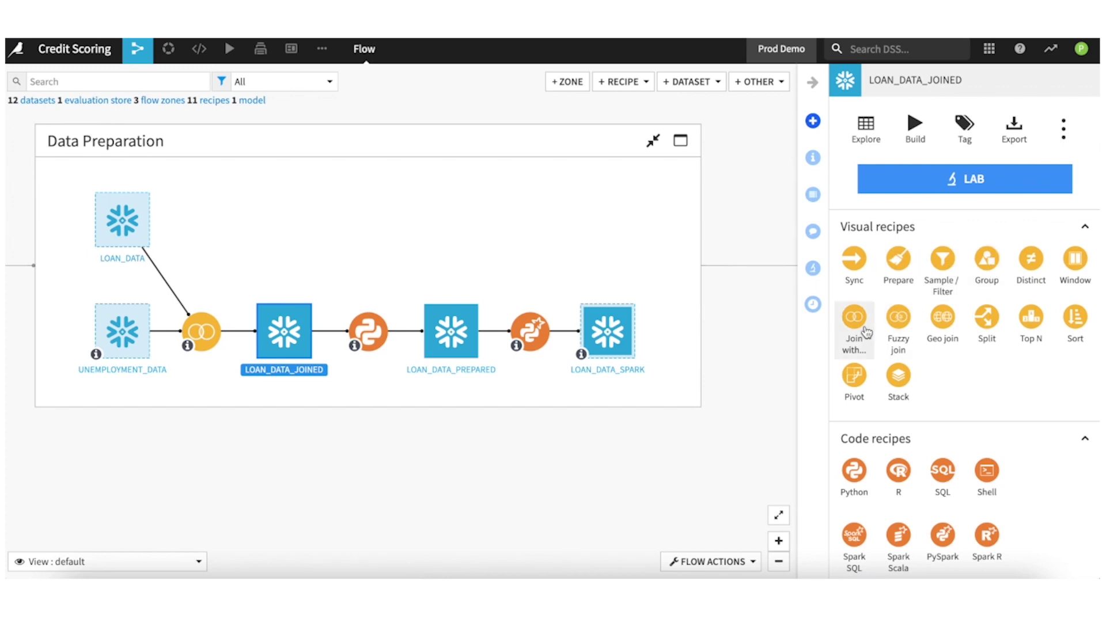
scroll(954, 406, down, 3)
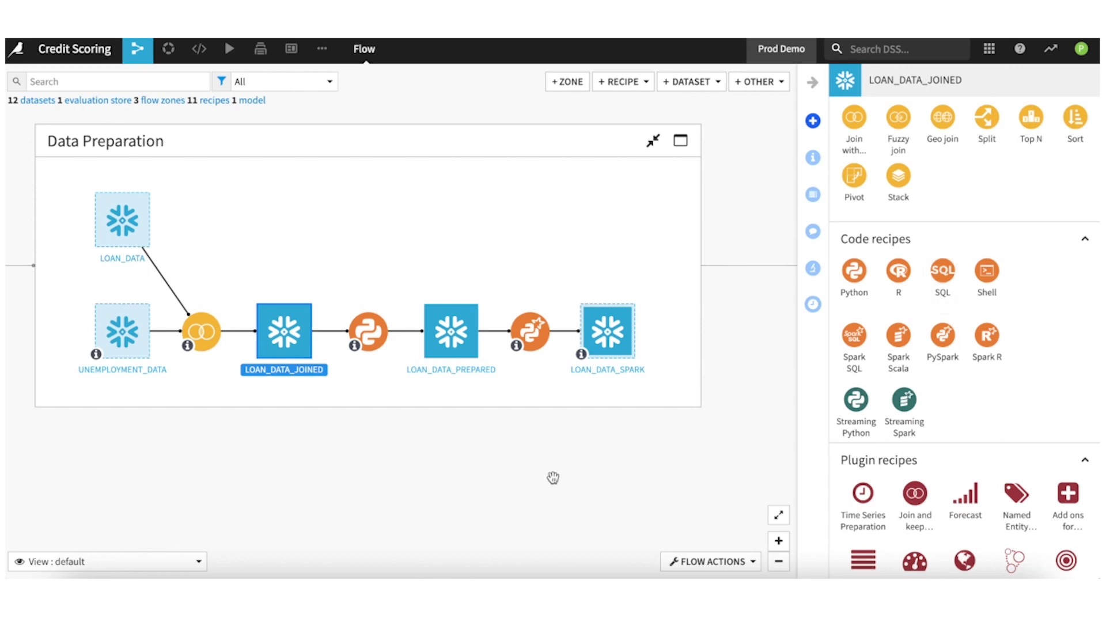
Clear the dataset selection and examine the source datasets in the Data Access & Exploration zone
drag(553, 477, 462, 477)
drag(592, 479, 678, 454)
drag(450, 467, 638, 481)
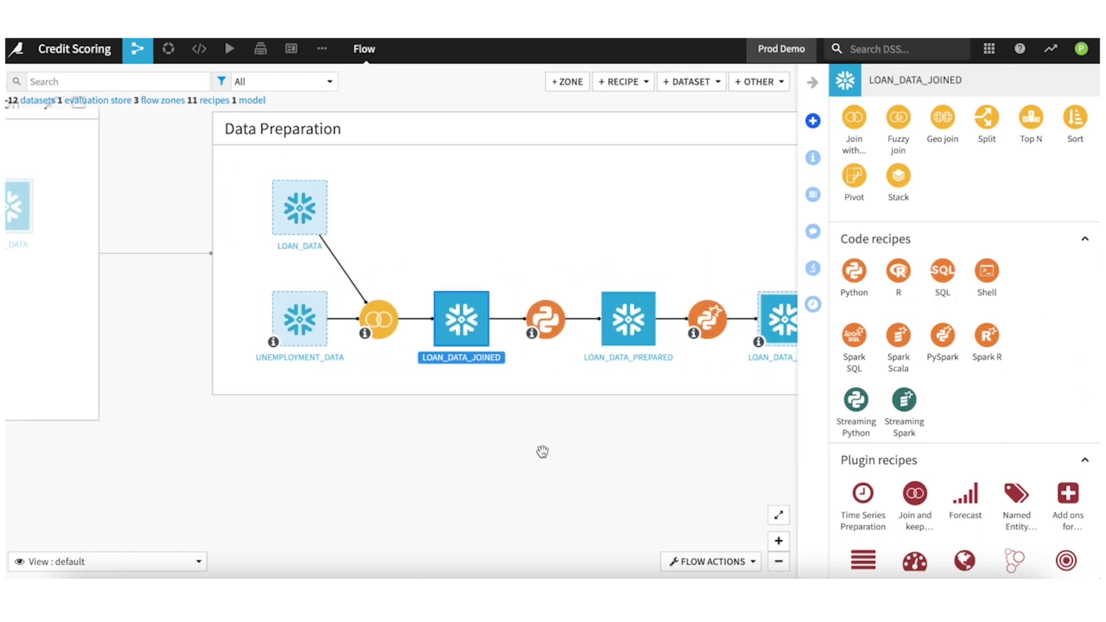
click(553, 452)
drag(553, 451, 386, 476)
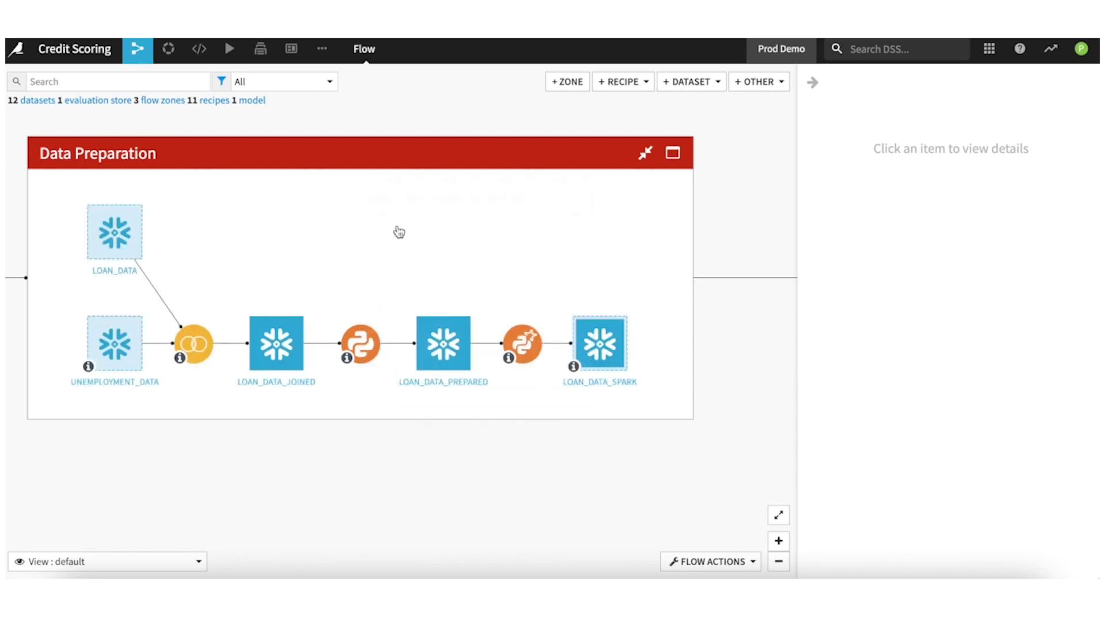
mouse_move(399, 232)
mouse_down()
mouse_move(595, 212)
mouse_move(636, 223)
mouse_up()
mouse_move(306, 211)
mouse_down()
mouse_move(442, 153)
mouse_move(438, 211)
mouse_move(390, 224)
mouse_up()
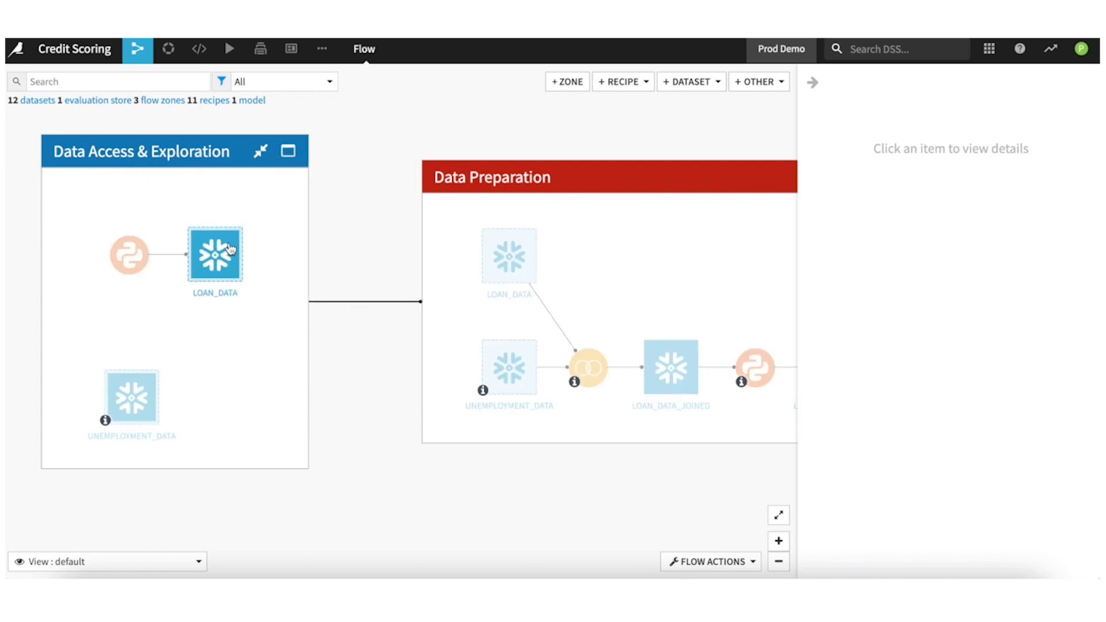
Follow the flow through Data Preparation to the Train, Evaluate, and Monitor Models zone
drag(479, 498, 430, 481)
drag(506, 452, 329, 444)
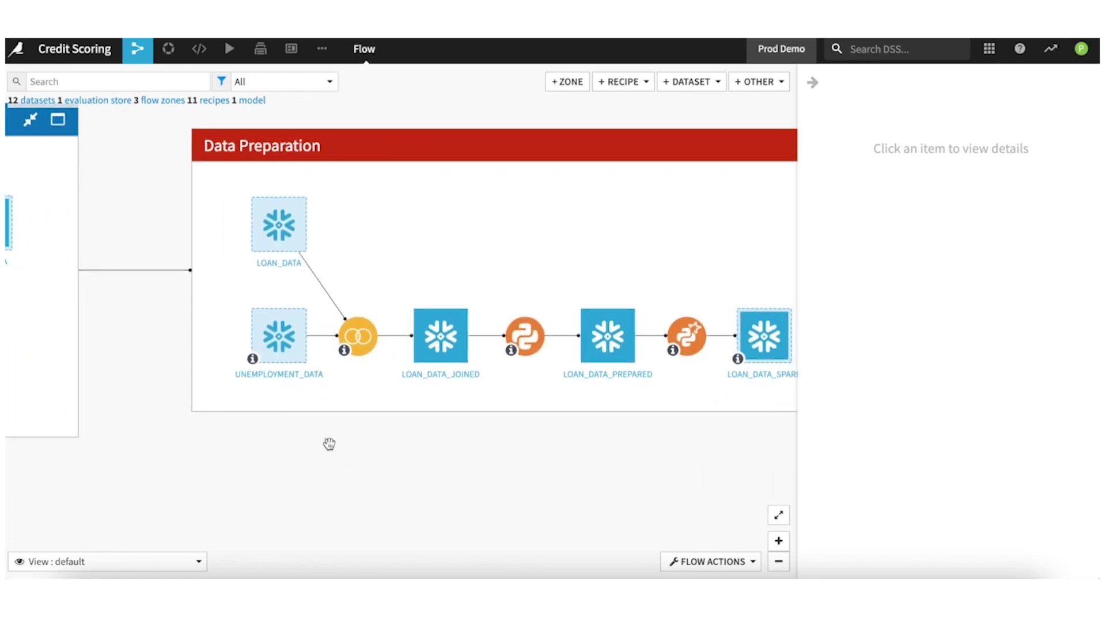
drag(584, 456, 252, 459)
drag(572, 467, 321, 504)
drag(330, 433, 109, 402)
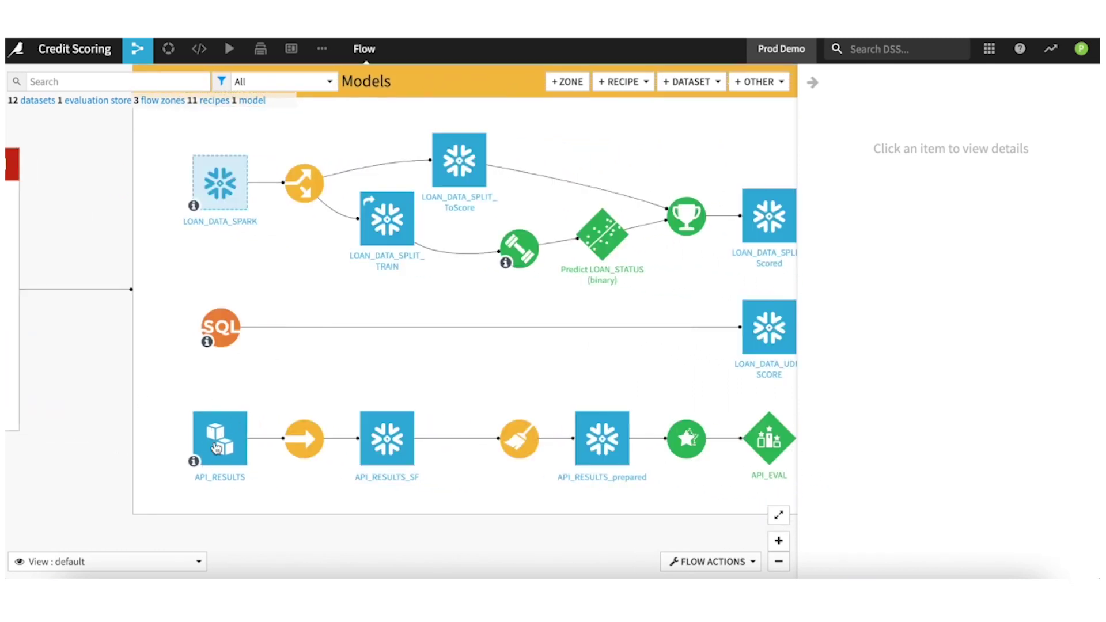
Open the UNEMPLOYMENT_DATA dataset from the Data Access & Exploration zone to view its sample rows
drag(73, 378, 701, 358)
drag(496, 429, 795, 439)
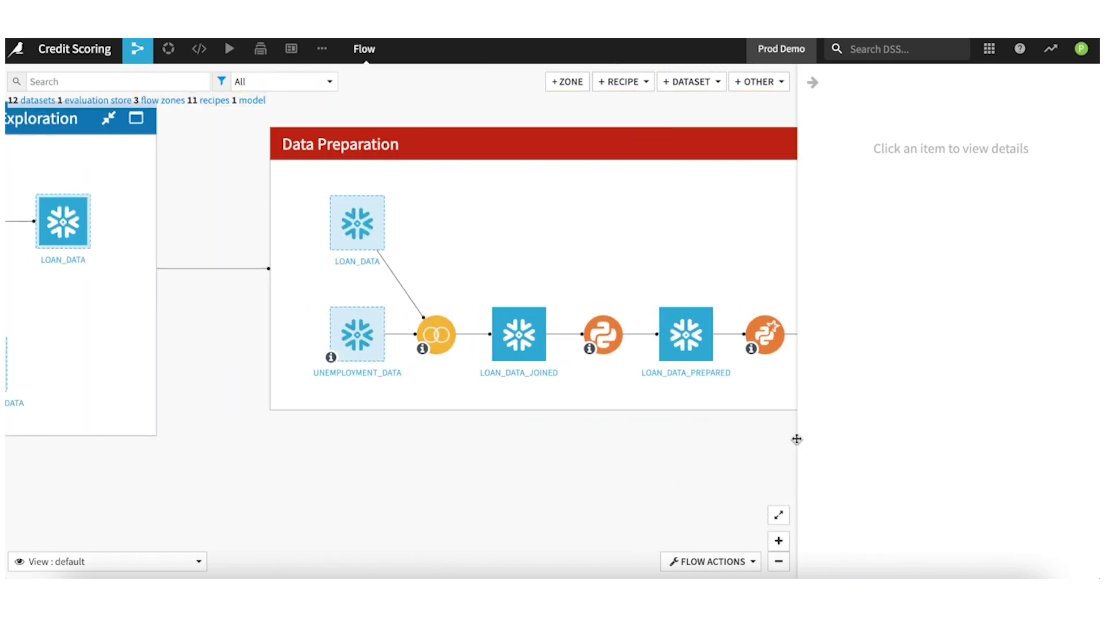
drag(472, 473, 651, 476)
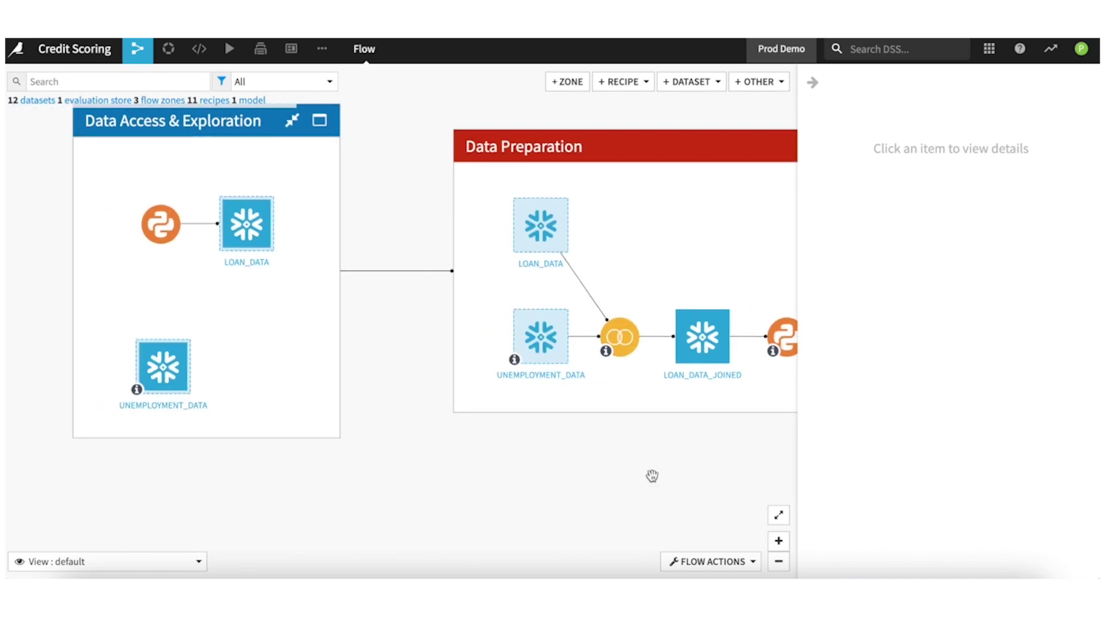
click(172, 369)
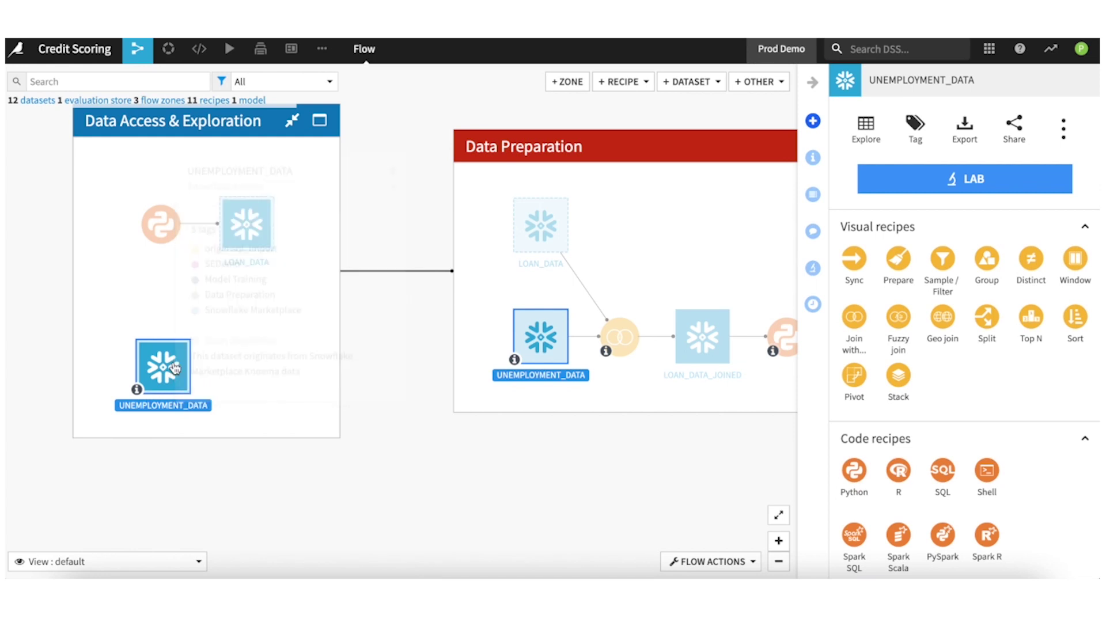
double_click(175, 367)
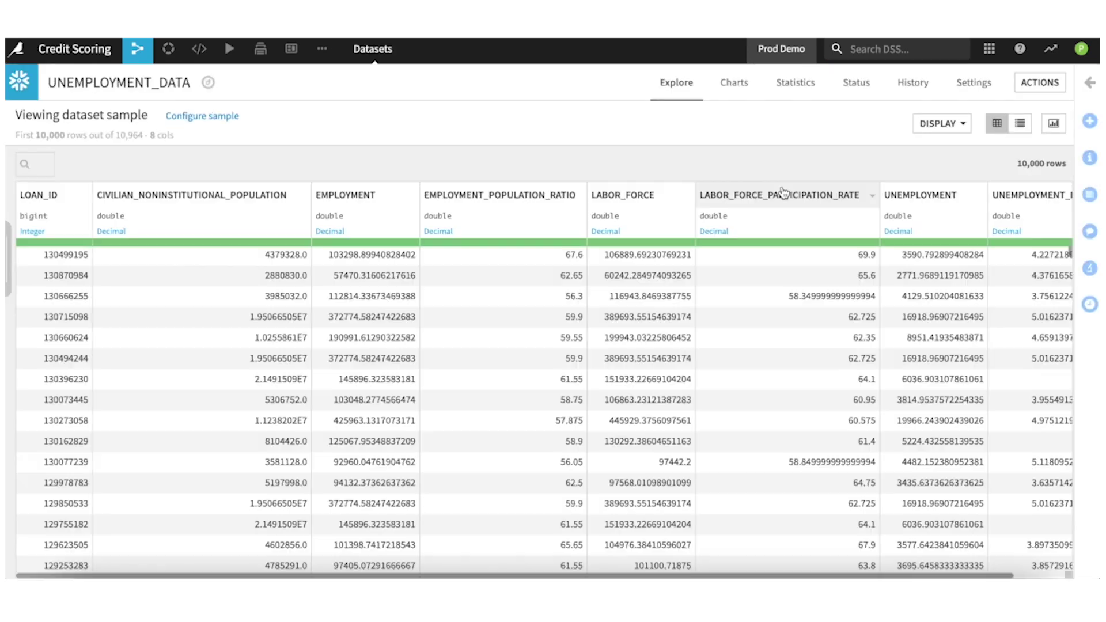
Check the database and schema in the UNEMPLOYMENT_DATA dataset's connection settings
click(973, 92)
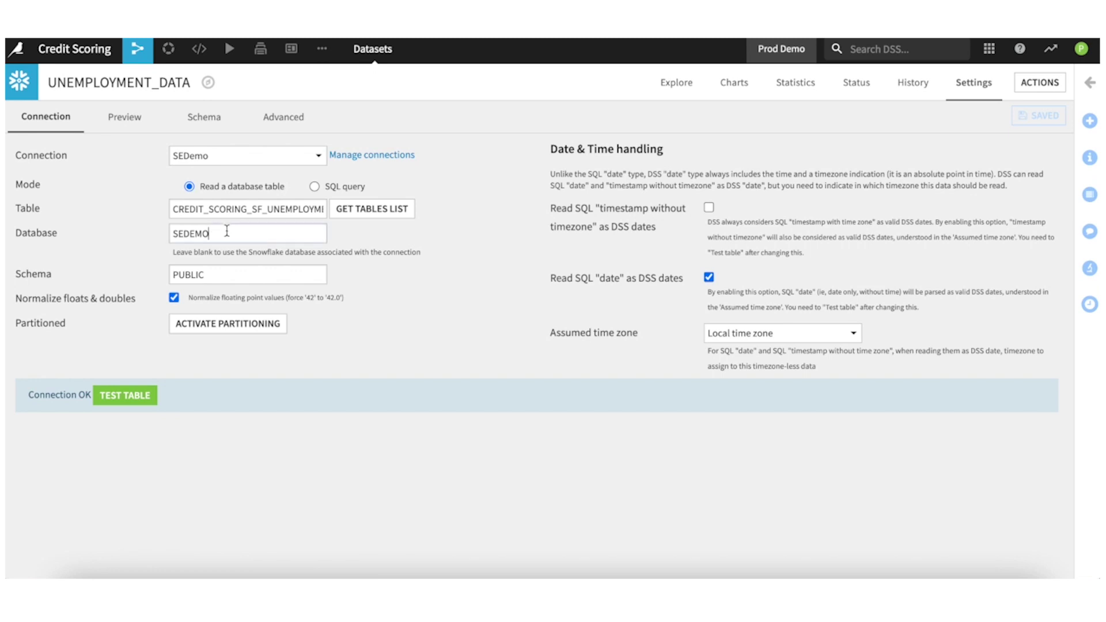
drag(227, 231, 159, 235)
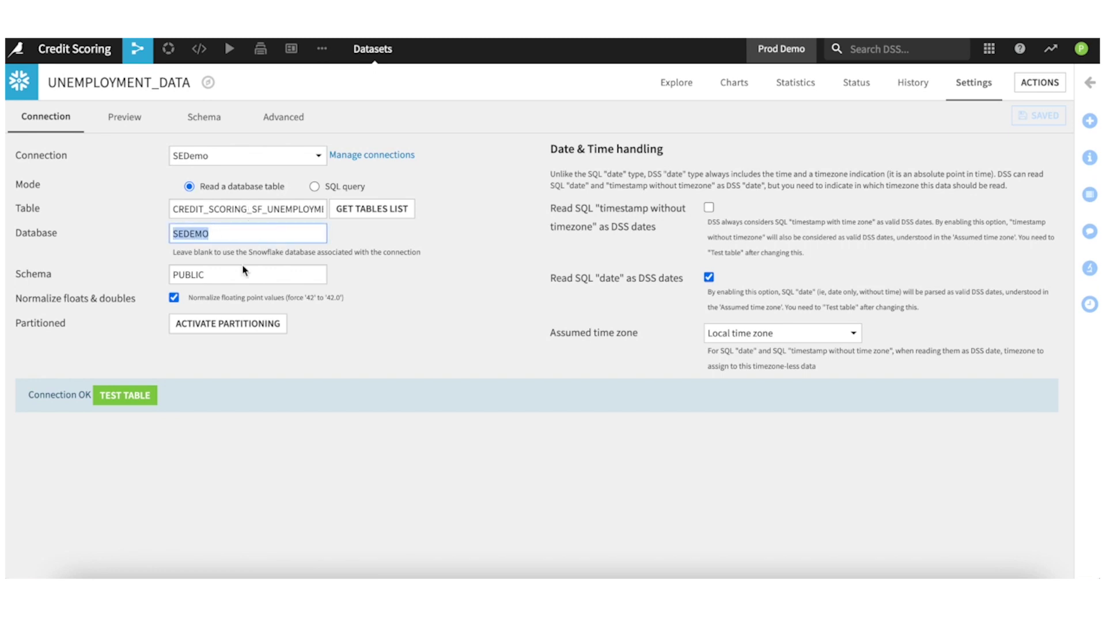
drag(244, 271, 154, 279)
Return to the flow and open the Python recipe that produces LOAN_DATA in the Data Access & Exploration zone
click(138, 71)
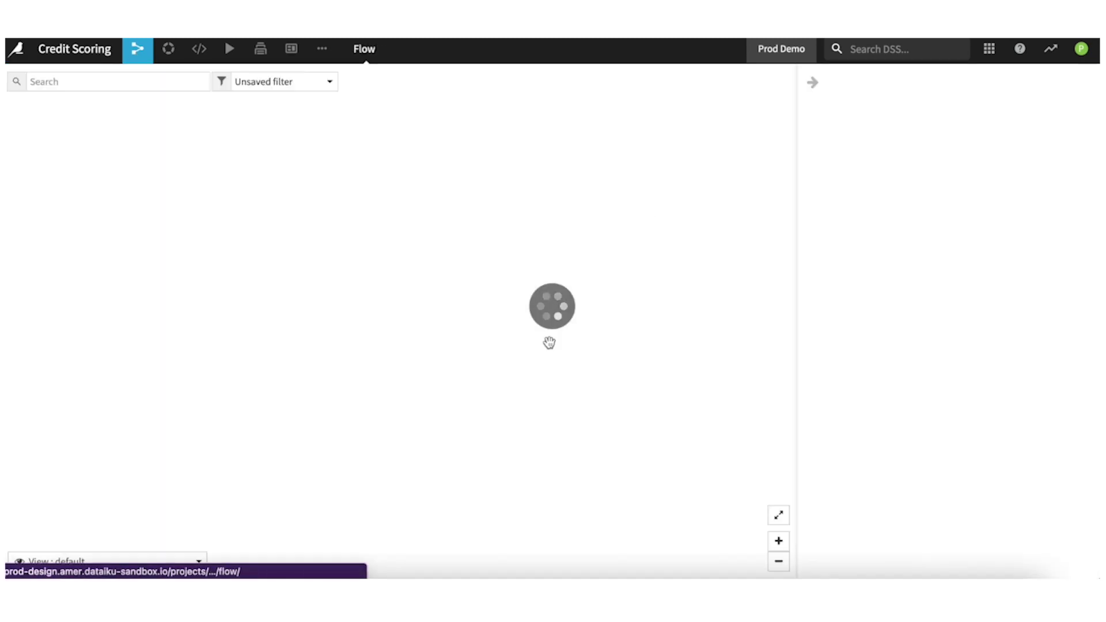
drag(524, 514, 413, 472)
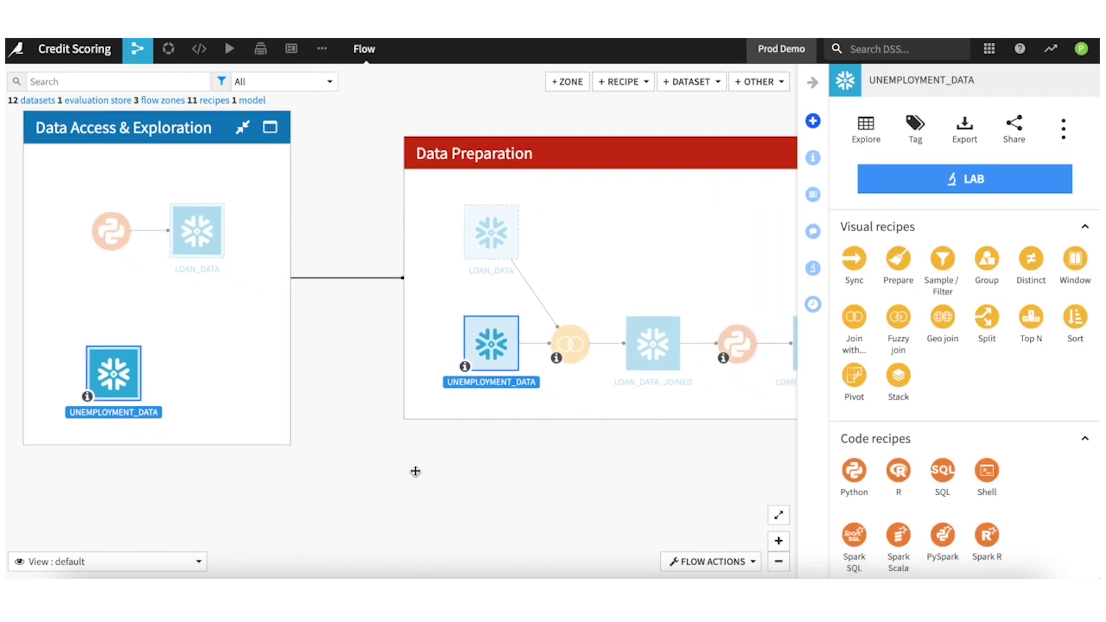
click(371, 425)
double_click(114, 233)
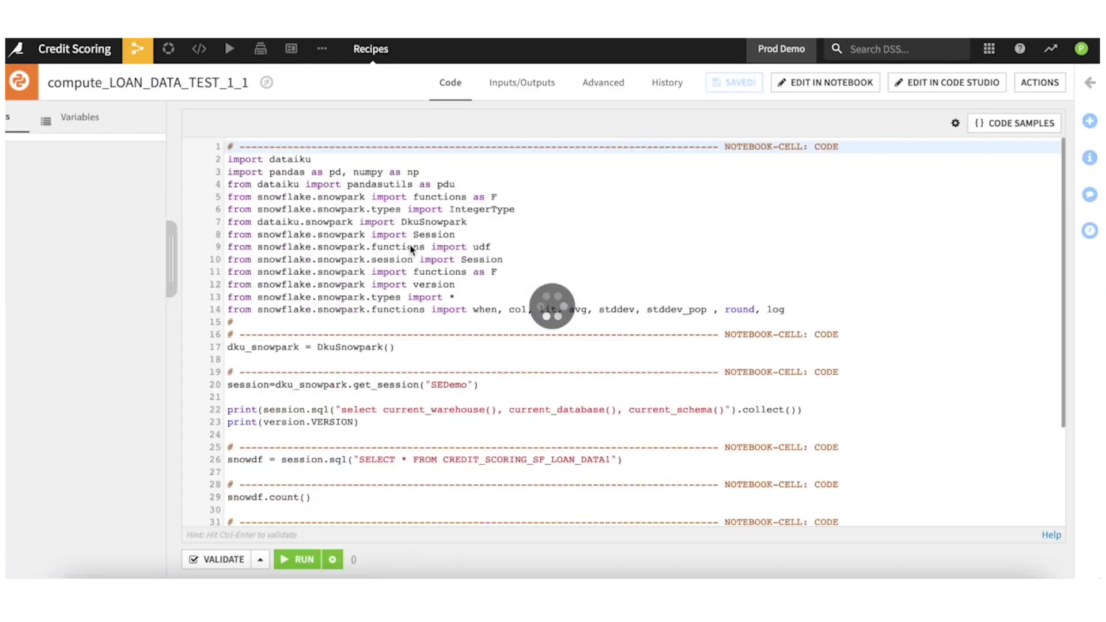
Select the SQL query string passed to session.sql in the recipe code, reading from CREDIT_SCORING_SF_LOAN_DATA1
scroll(394, 368, down, 5)
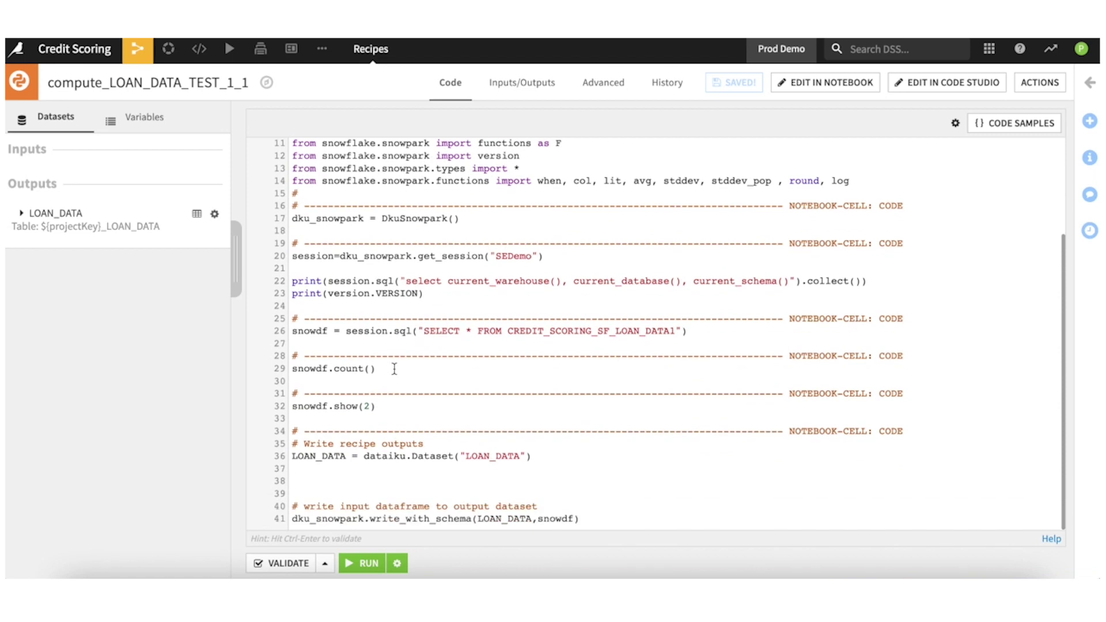
drag(681, 334, 413, 327)
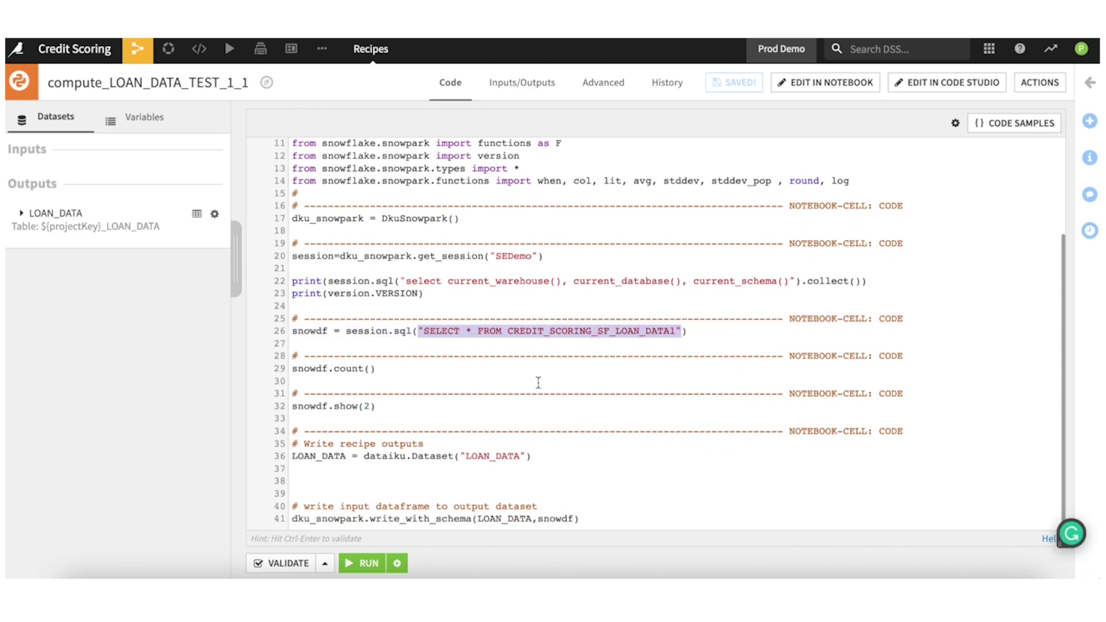
Review the earlier lines of the recipe code and select the DkuSnowpark class name where dku_snowpark is assigned
scroll(620, 432, up, 3)
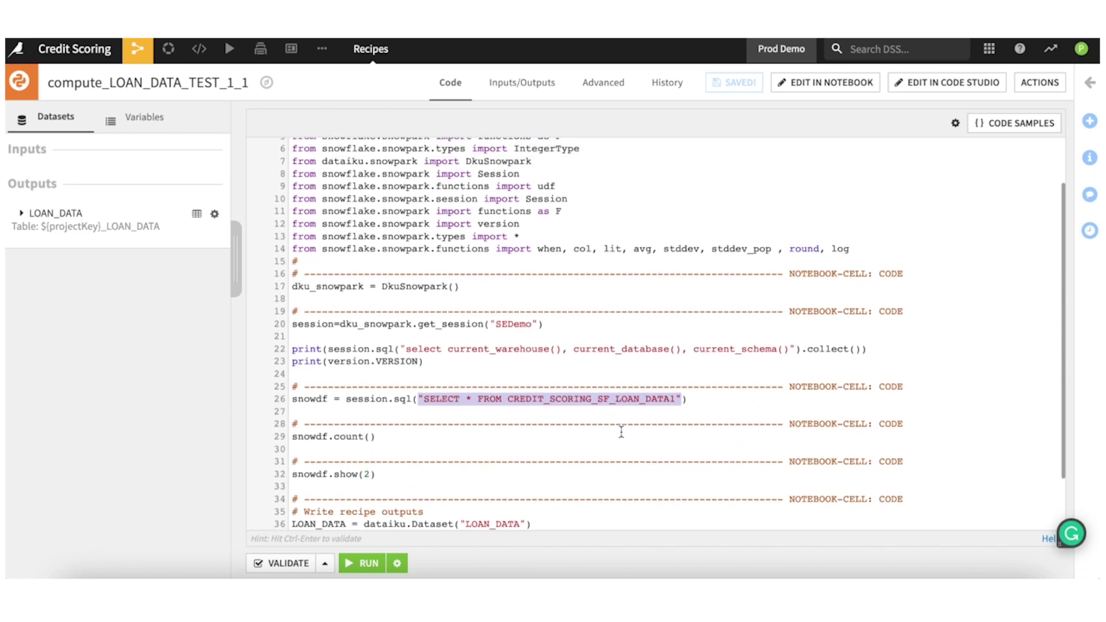
scroll(551, 363, up, 2)
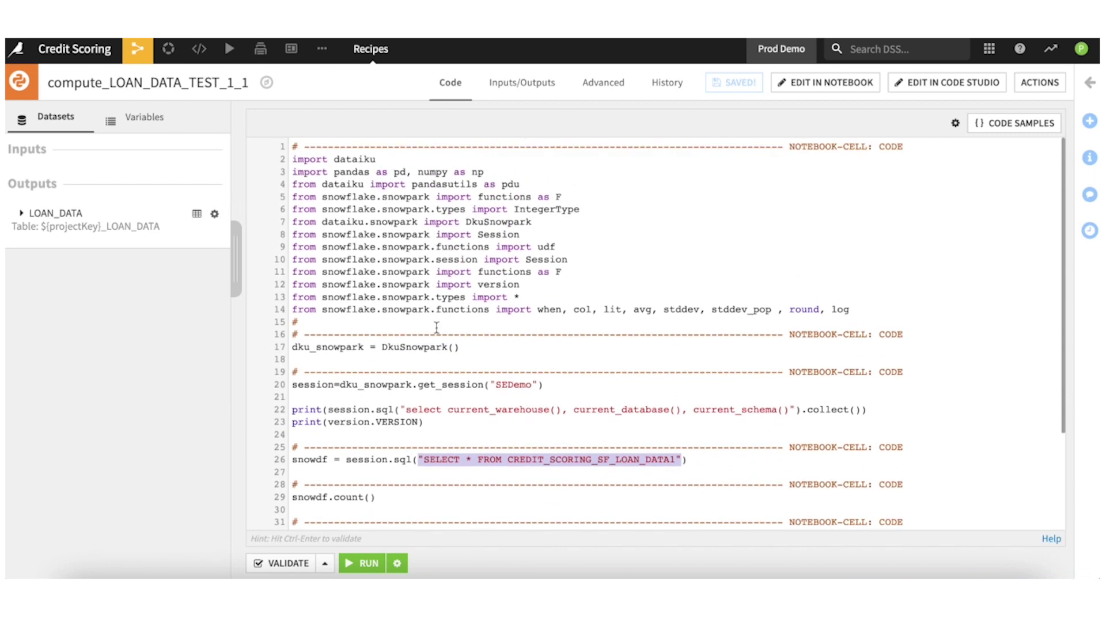
double_click(435, 346)
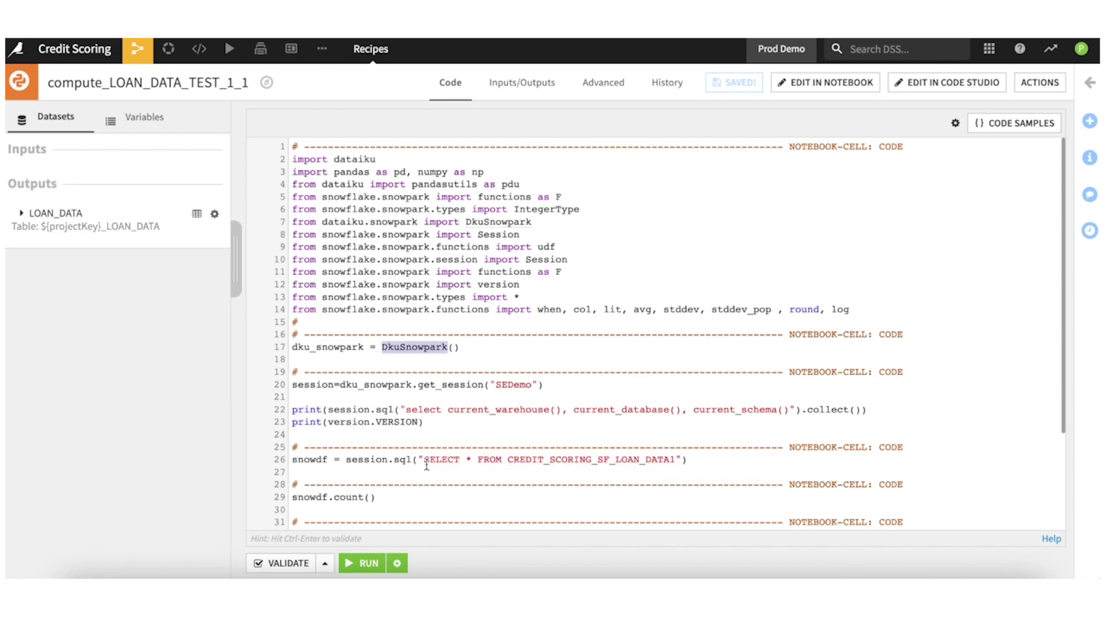
Return to the flow and select the UNEMPLOYMENT_DATA dataset in the Data Preparation zone
click(137, 49)
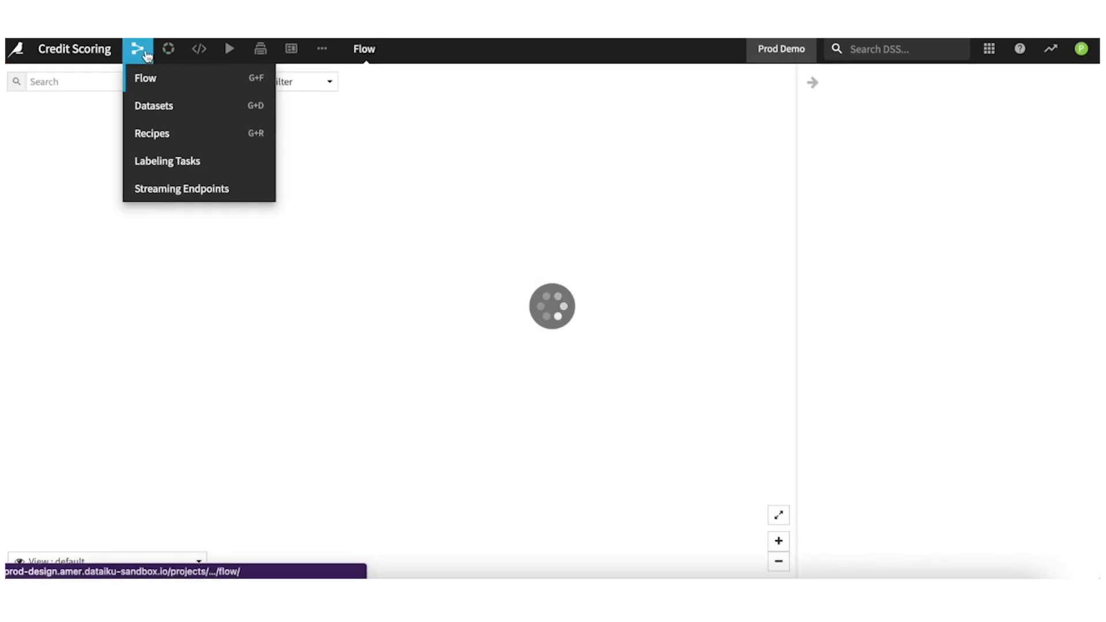
drag(516, 461, 385, 440)
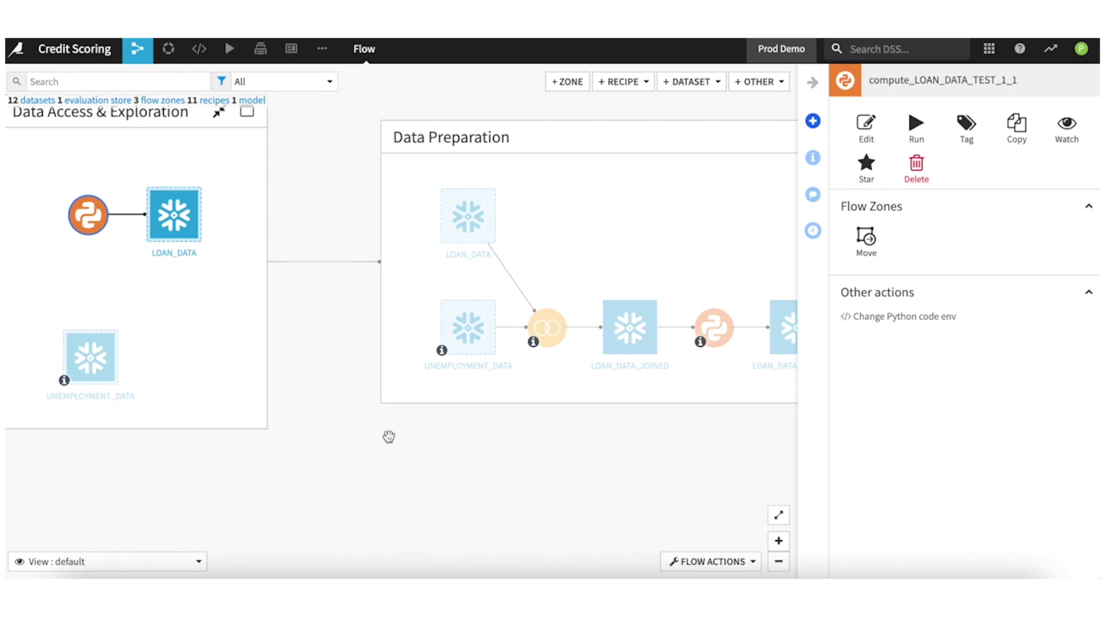
click(320, 365)
click(446, 227)
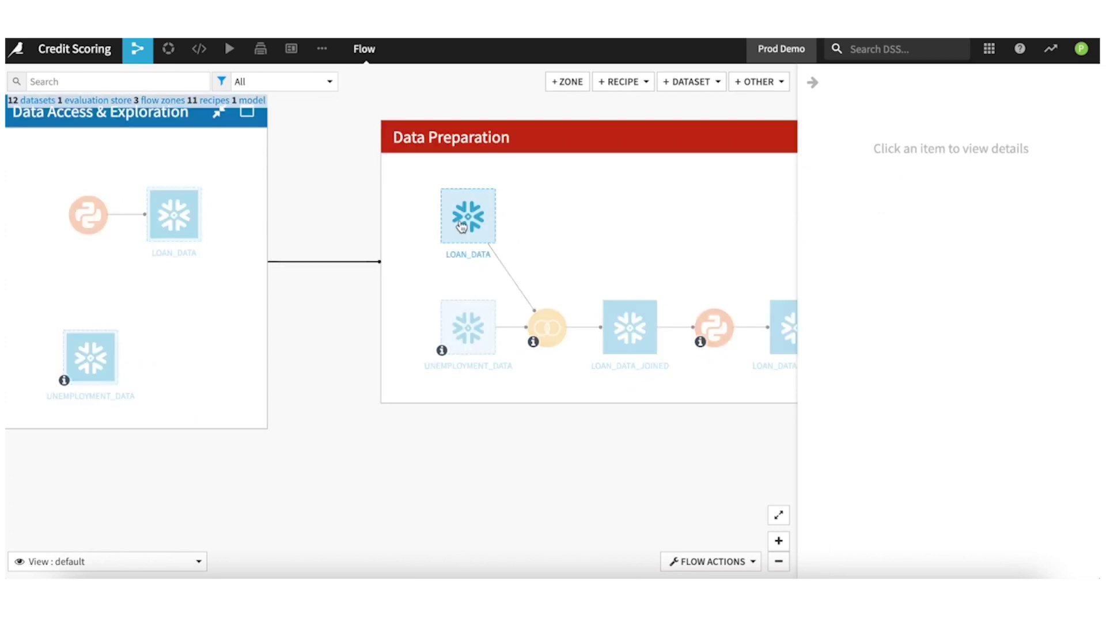
click(449, 341)
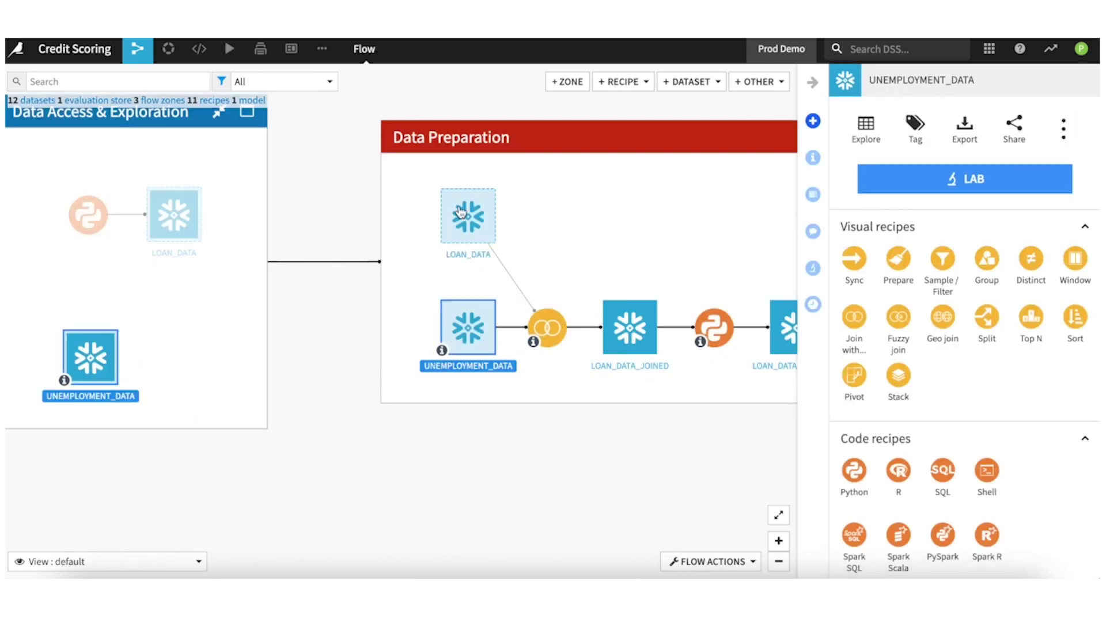
drag(484, 415, 303, 397)
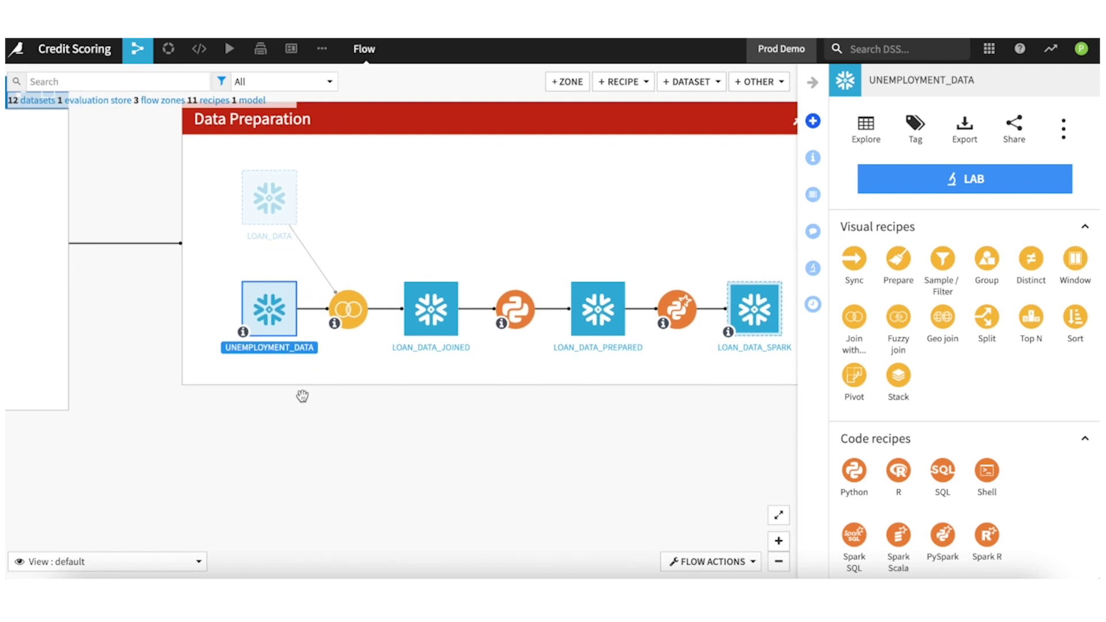
Select LOAN_DATA across the flow zones and open it from the Data Preparation zone to view its sample rows
click(265, 196)
drag(142, 303, 350, 373)
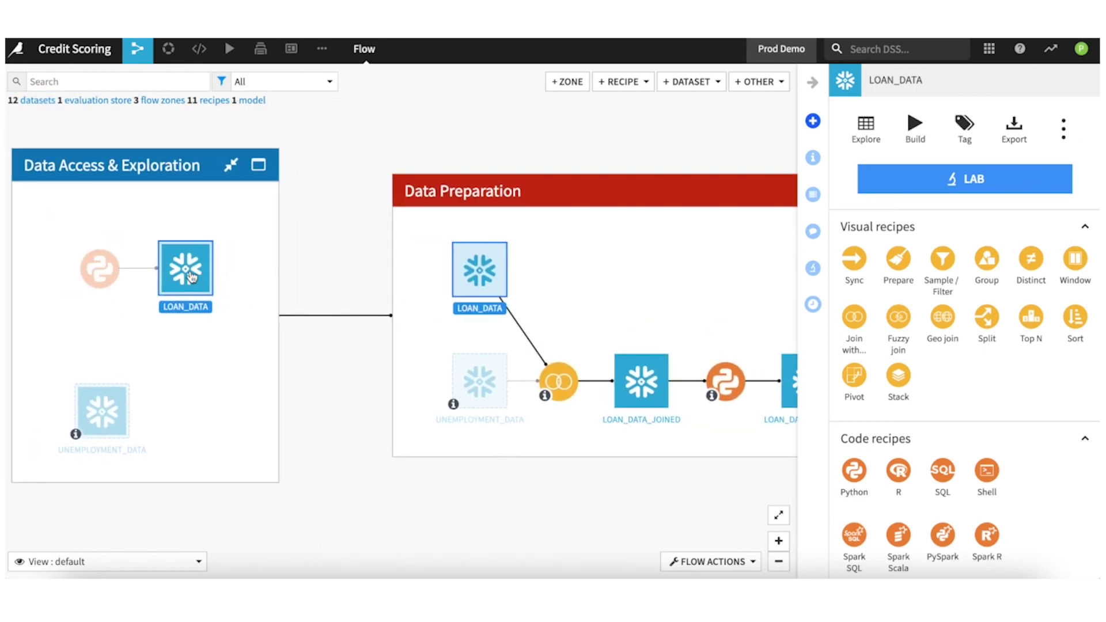
mouse_move(192, 277)
double_click(484, 279)
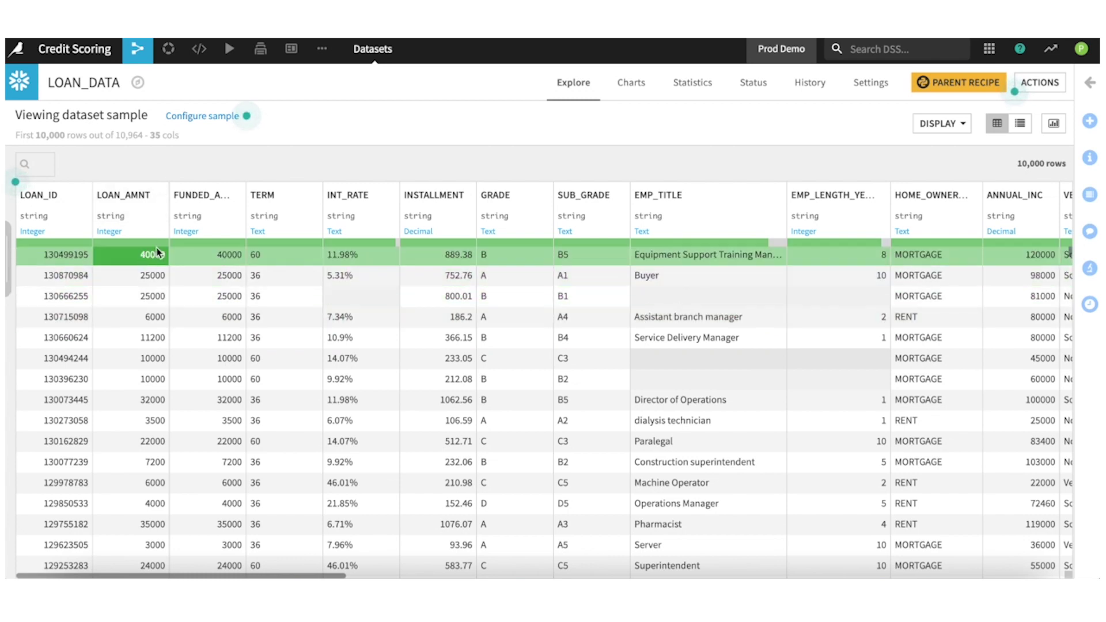
Examine the employment title, home ownership, annual income and verification status columns in the LOAN_DATA sample
scroll(510, 267, right, 5)
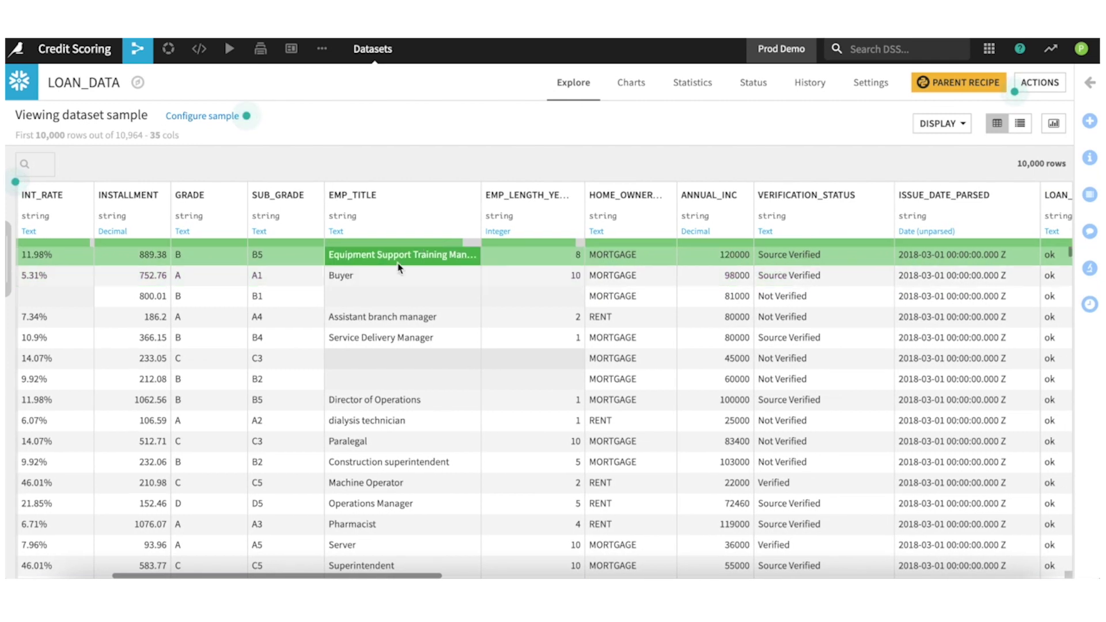
scroll(399, 266, right, 2)
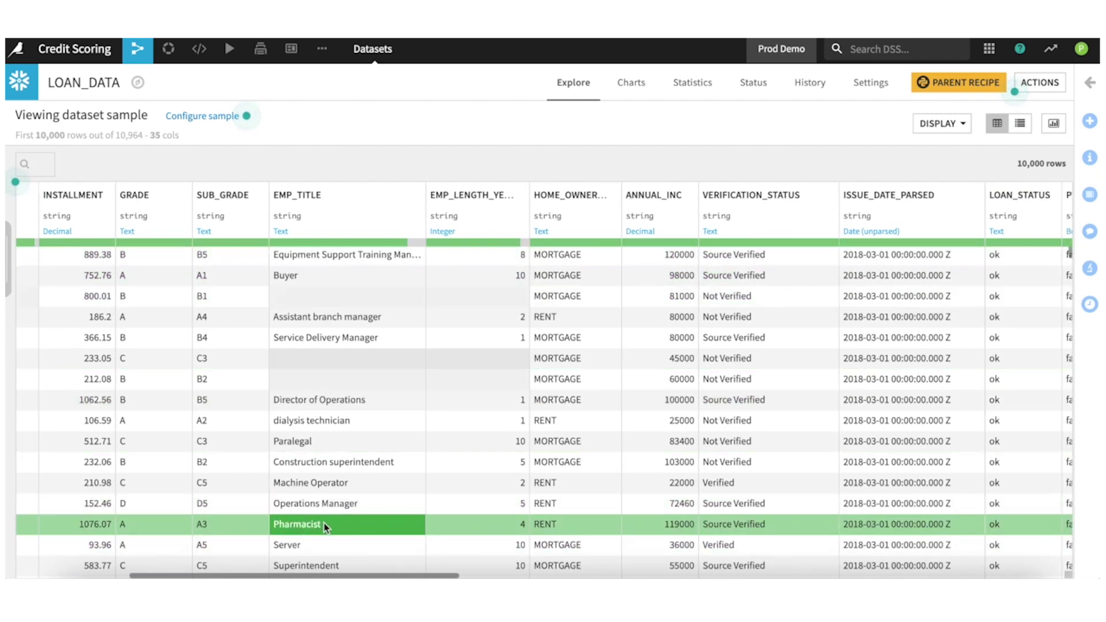
scroll(341, 500, down, 5)
scroll(341, 501, left, 1)
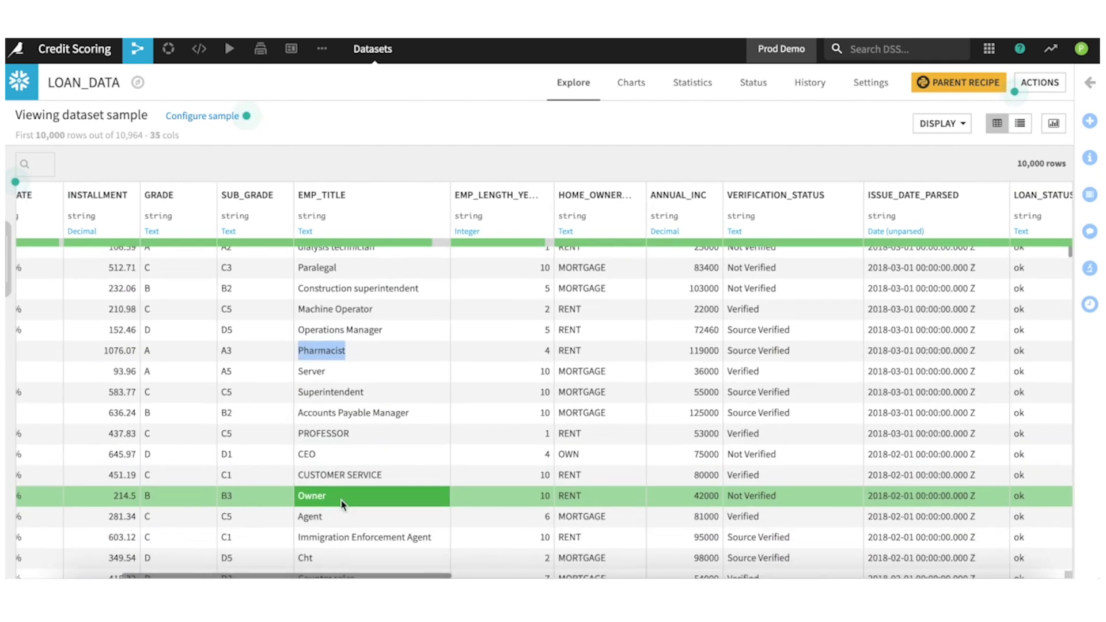
double_click(385, 393)
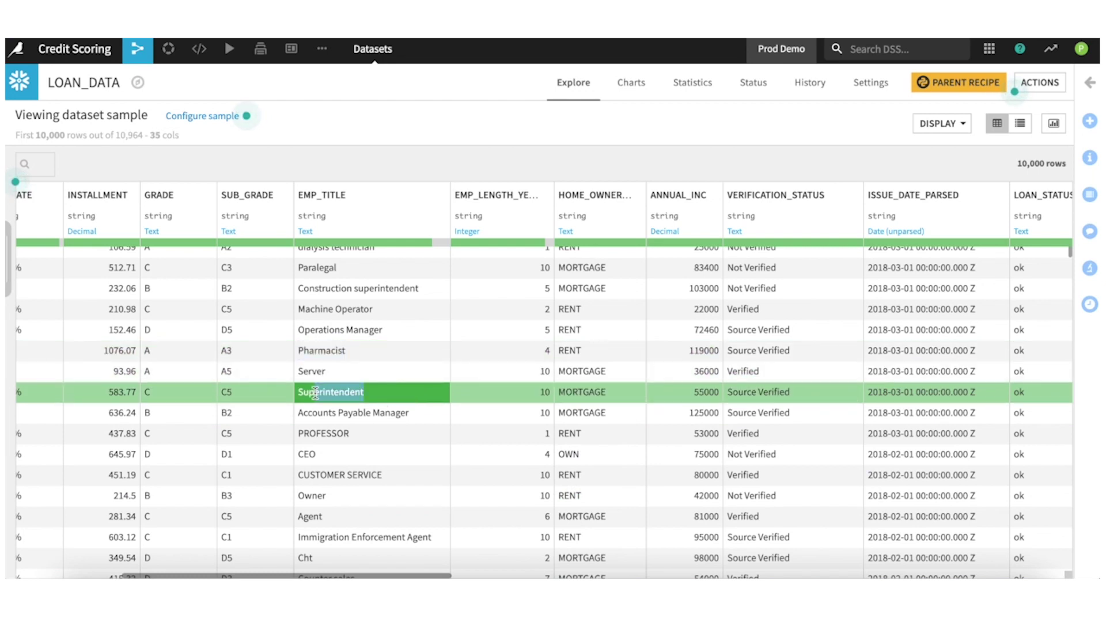
scroll(402, 410, right, 3)
scroll(402, 410, right, 1)
scroll(402, 411, down, 1)
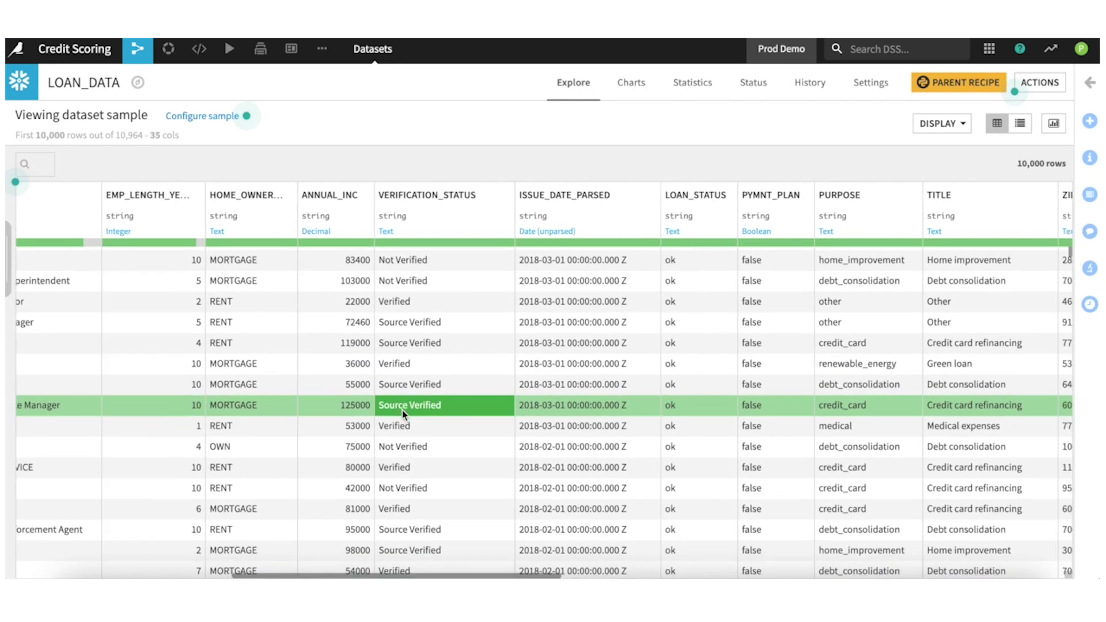
Examine the loan purpose, title, state and DTI columns in the LOAN_DATA sample
scroll(363, 430, right, 5)
scroll(363, 429, up, 2)
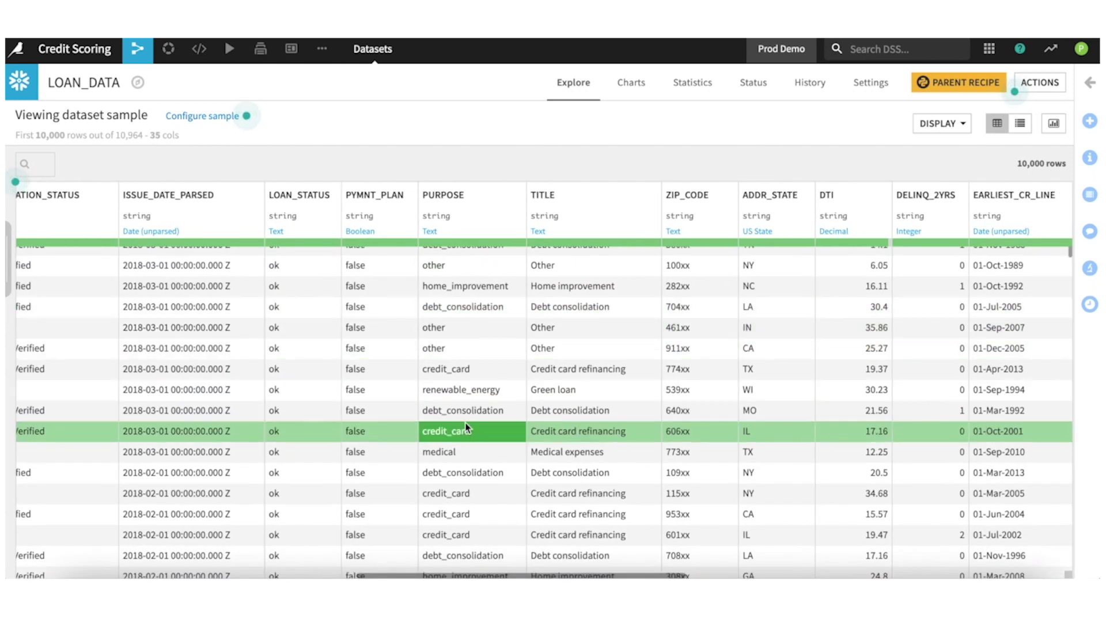
drag(477, 372, 420, 373)
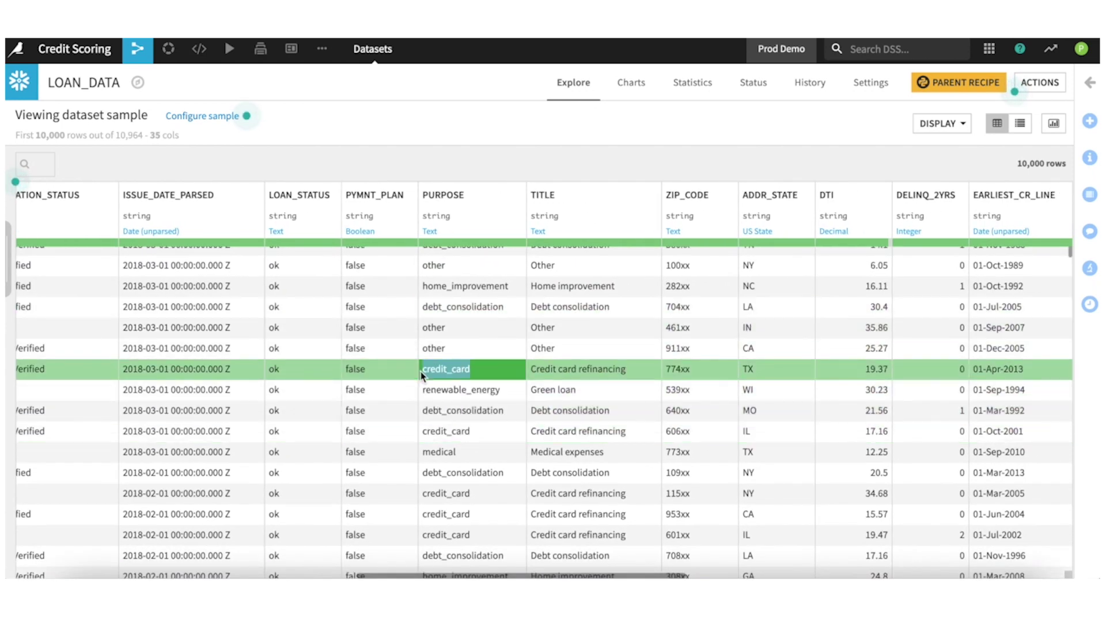
double_click(461, 414)
click(533, 148)
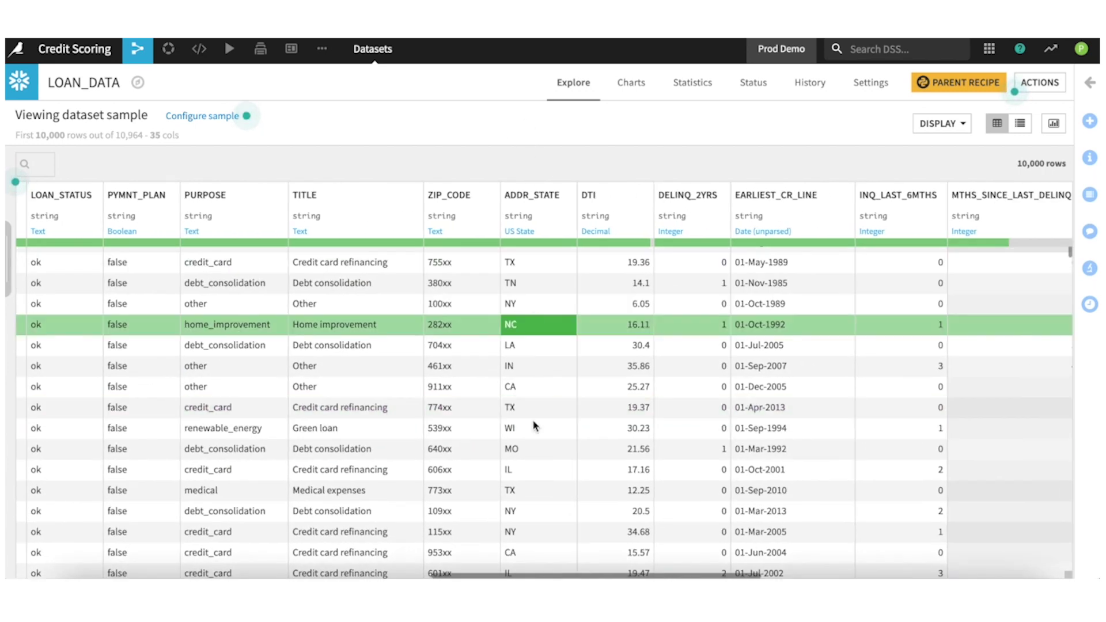
scroll(536, 451, right, 3)
scroll(535, 451, left, 5)
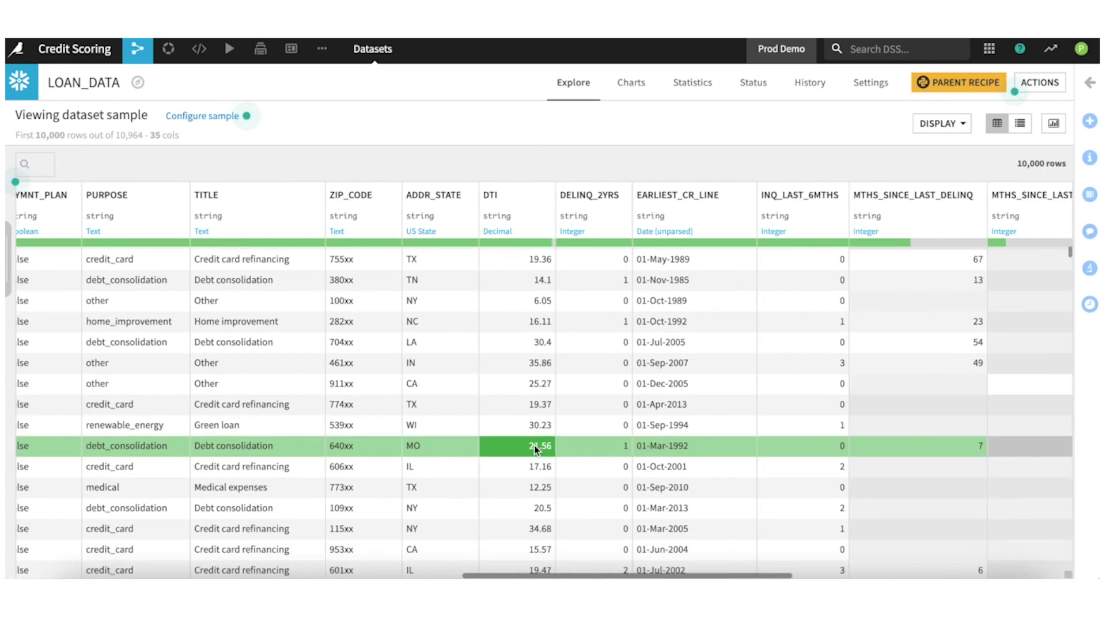
Return to the flow and open the join recipe that combines LOAN_DATA and UNEMPLOYMENT_DATA in the Data Preparation zone
click(138, 51)
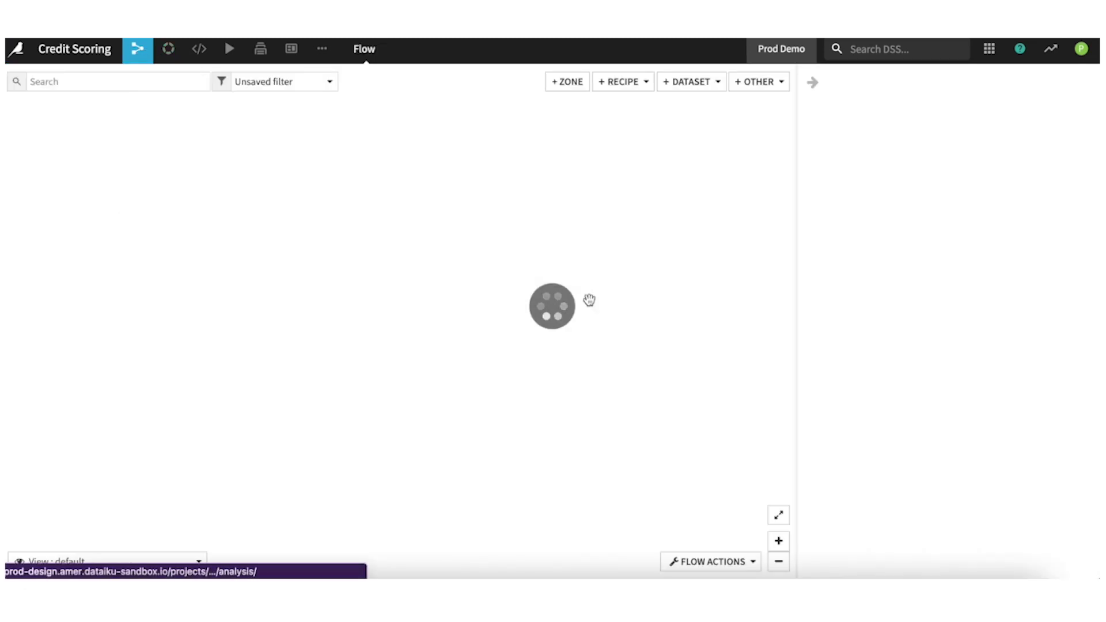
drag(416, 345, 284, 319)
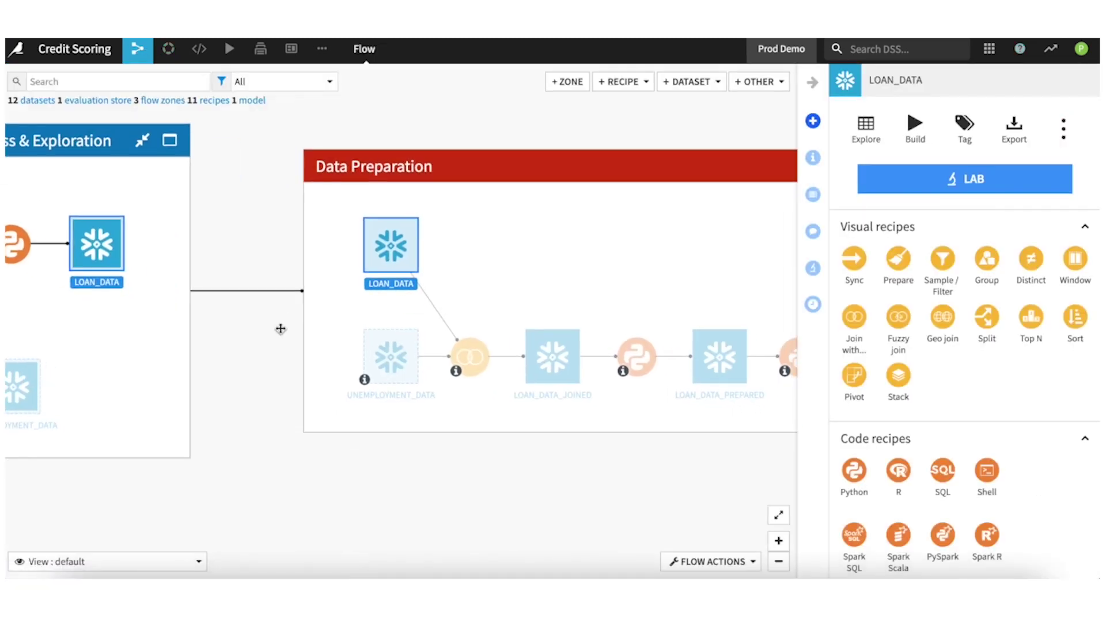
click(281, 328)
drag(492, 496, 434, 496)
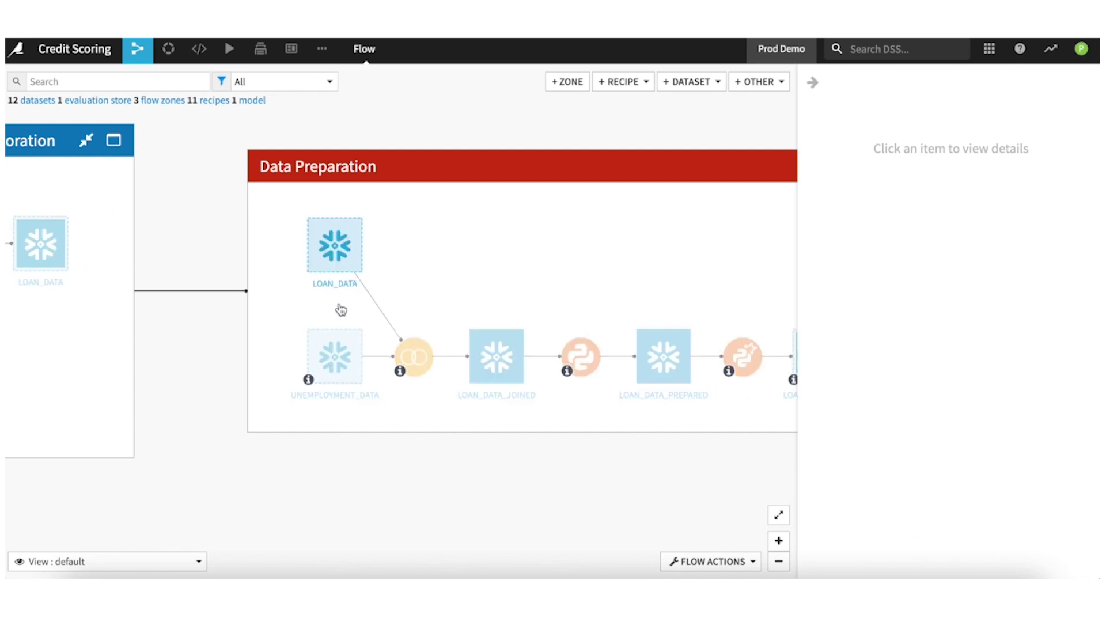
click(335, 355)
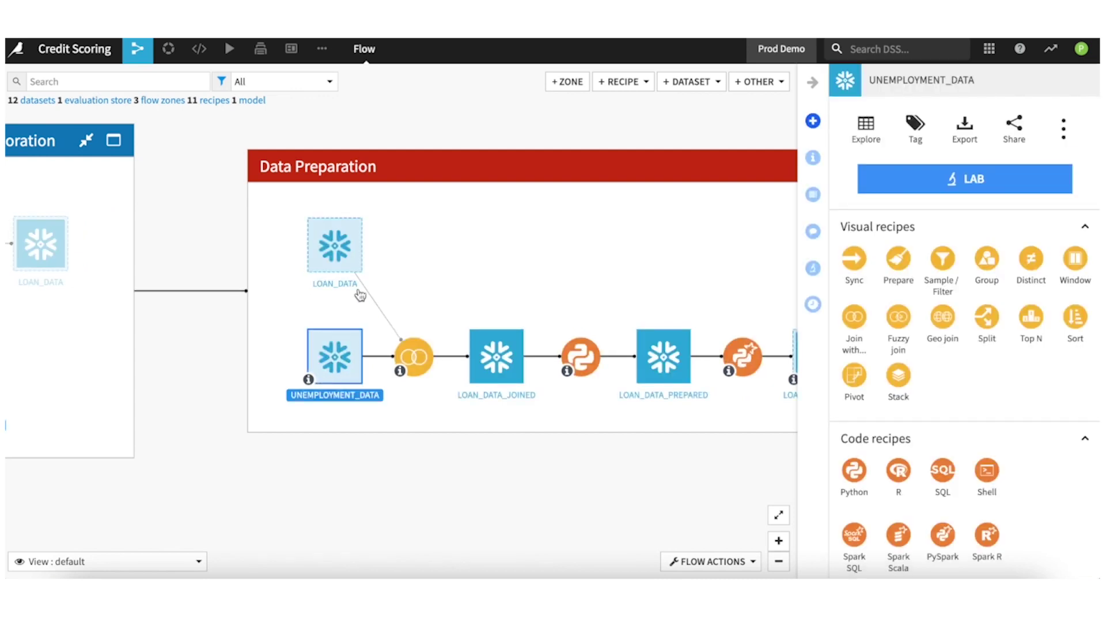
click(337, 244)
click(356, 358)
double_click(416, 358)
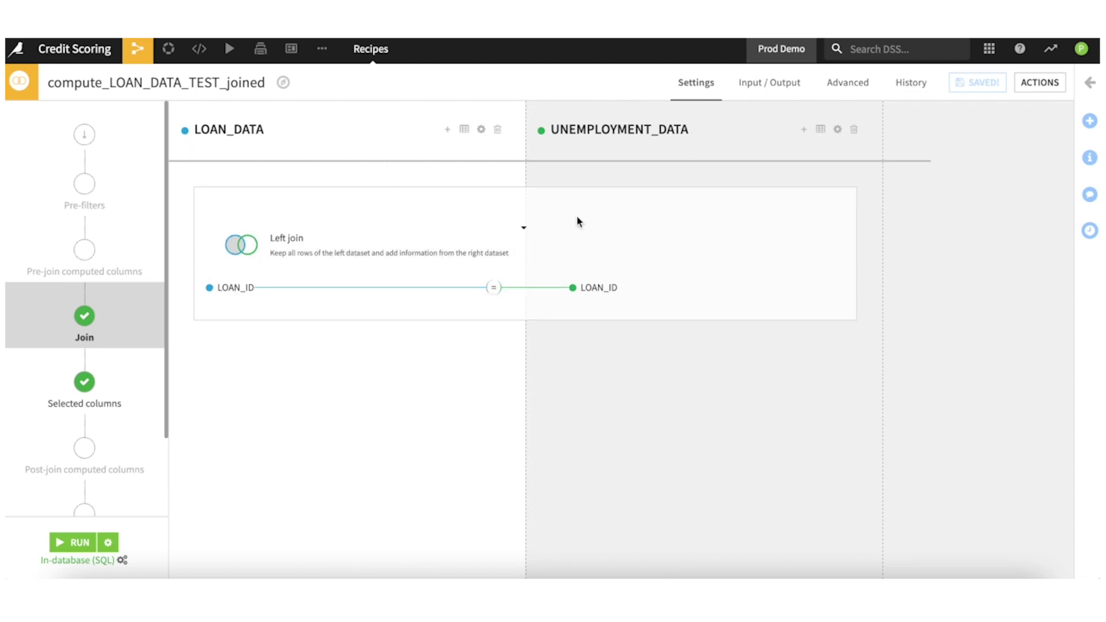
Open the LOAN_ID join condition's details and browse the LOAN_DATA columns available for matching
click(493, 288)
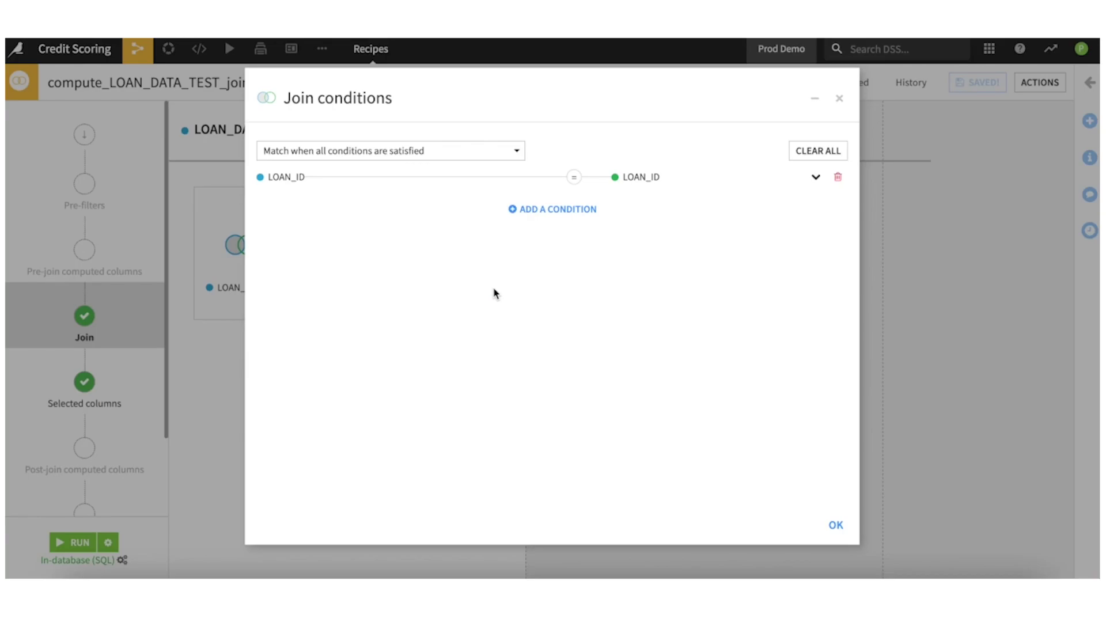
click(575, 179)
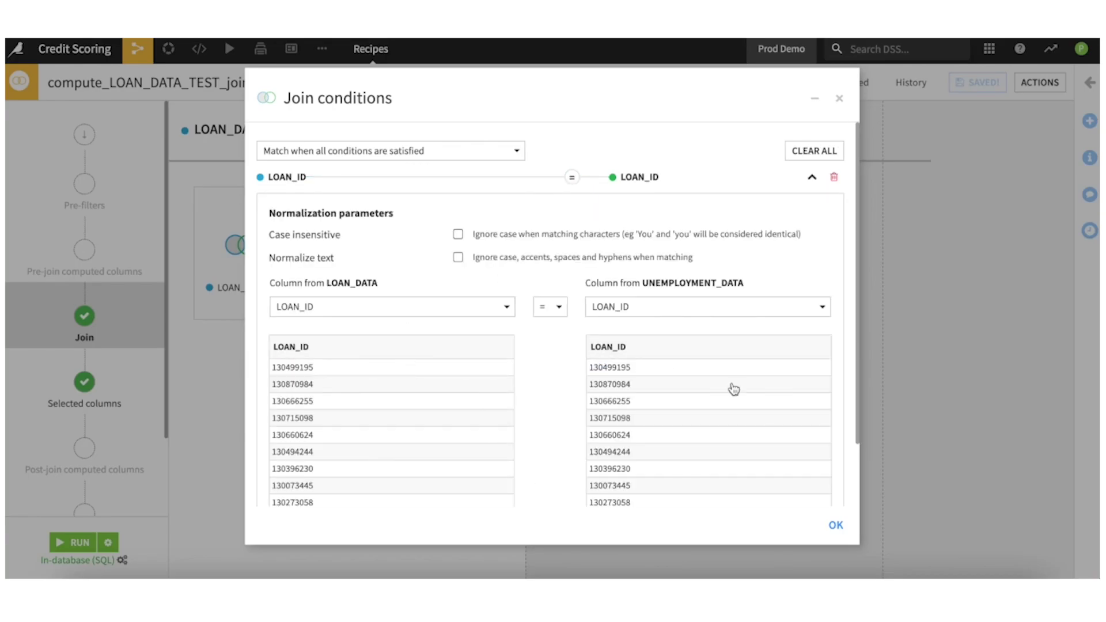
click(381, 307)
scroll(368, 414, down, 1)
scroll(365, 432, down, 3)
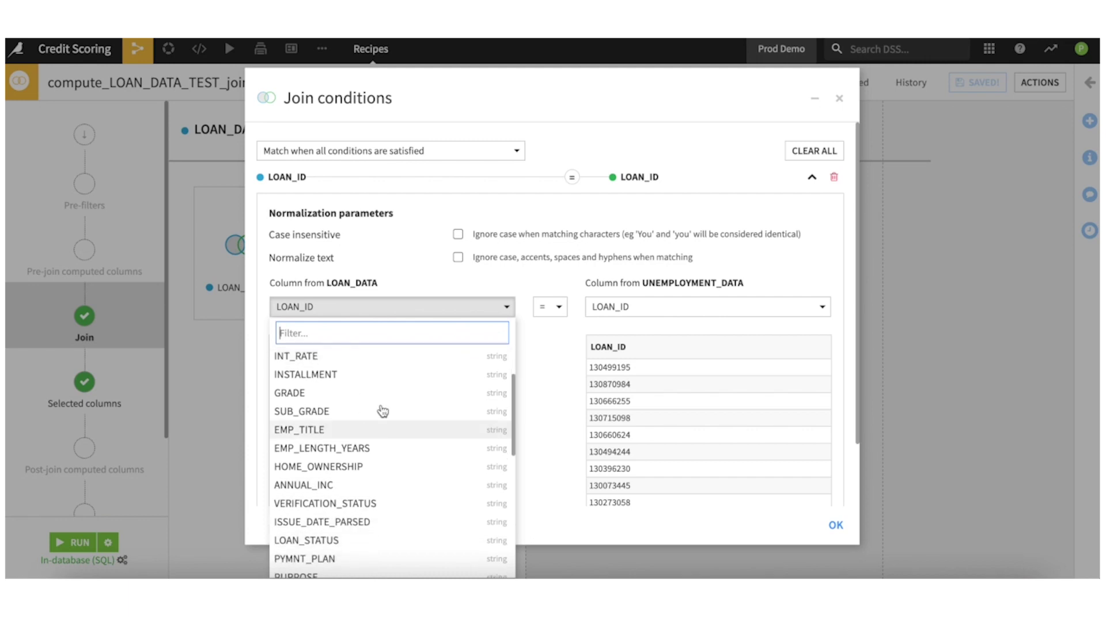
Add a second join condition on LOAN_ID, delete it again and close the join conditions
click(573, 187)
click(559, 212)
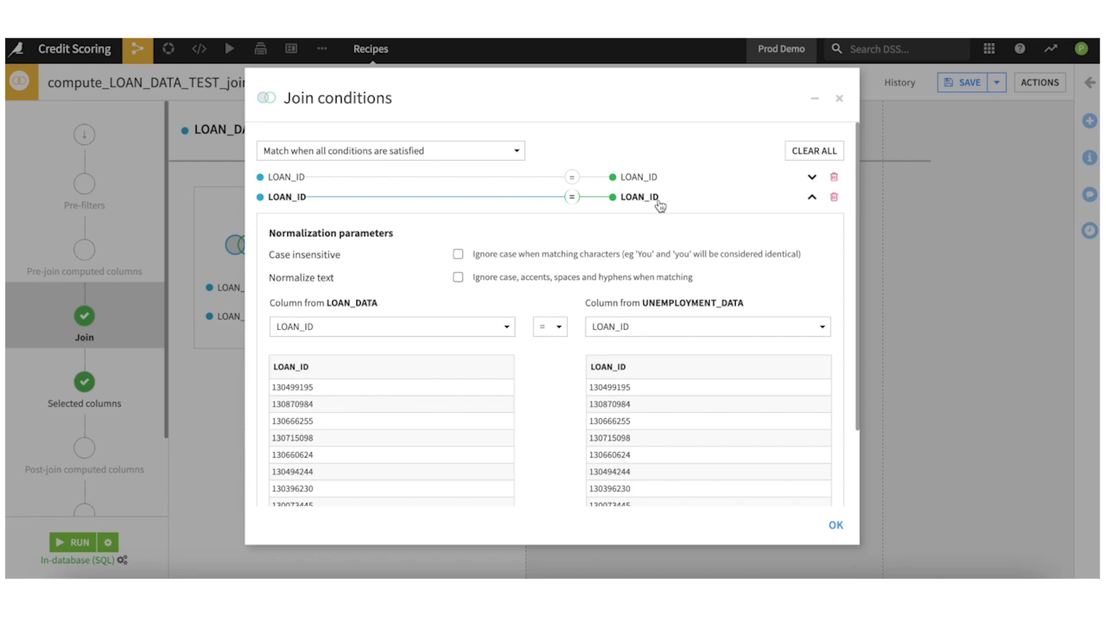
click(834, 197)
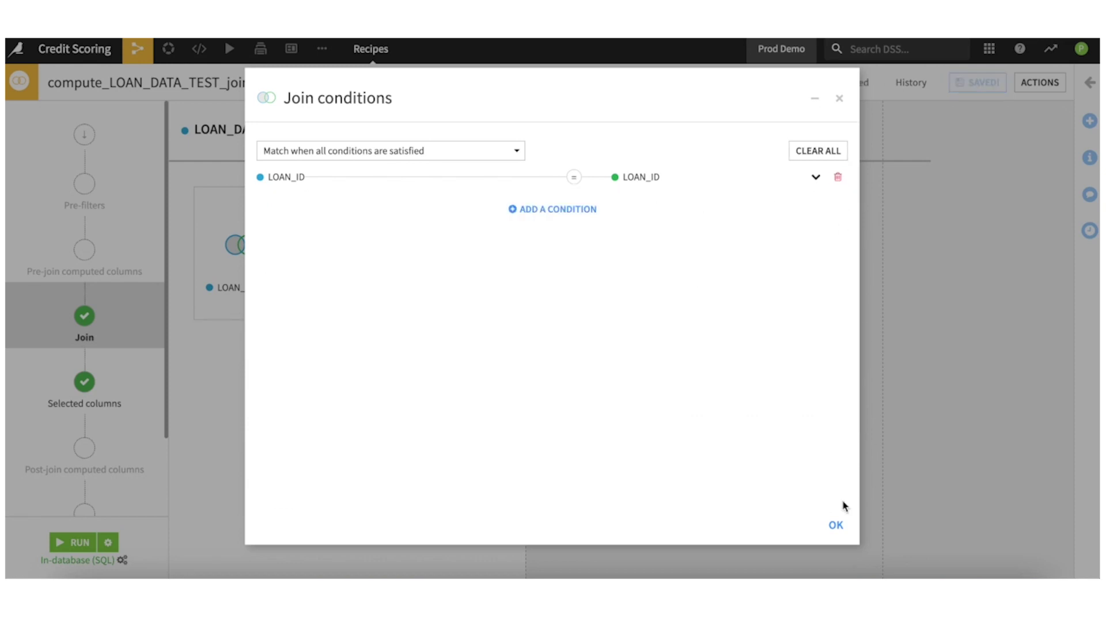
click(836, 525)
Review the join's selected columns from both datasets, unchecking and re-checking LABOR_FORCE_PARTICIPATION_RATE
click(84, 378)
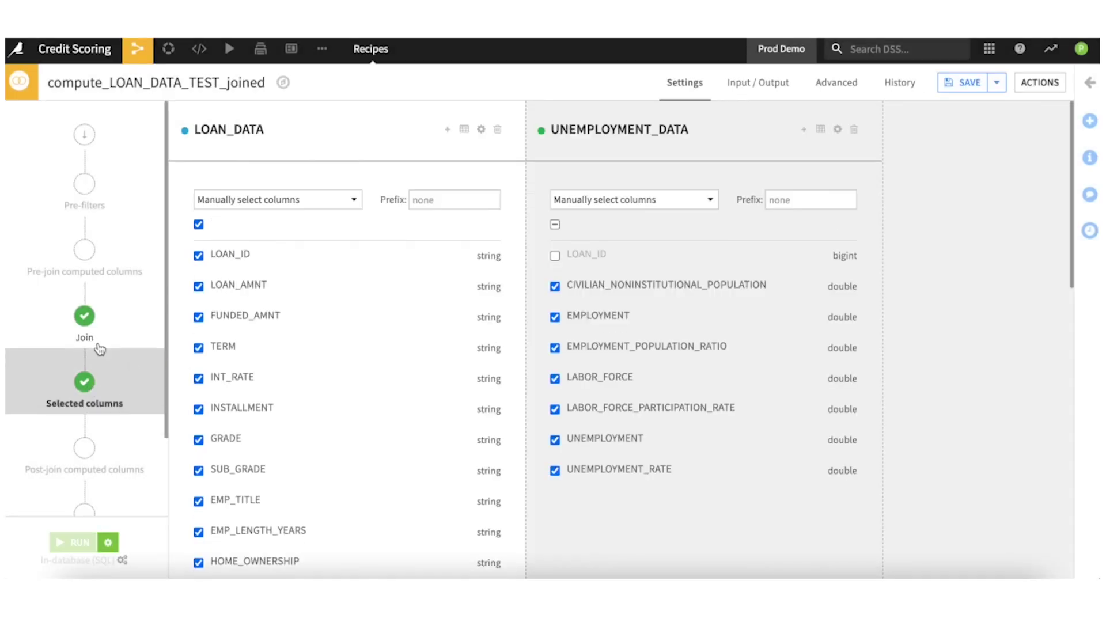
scroll(447, 420, down, 3)
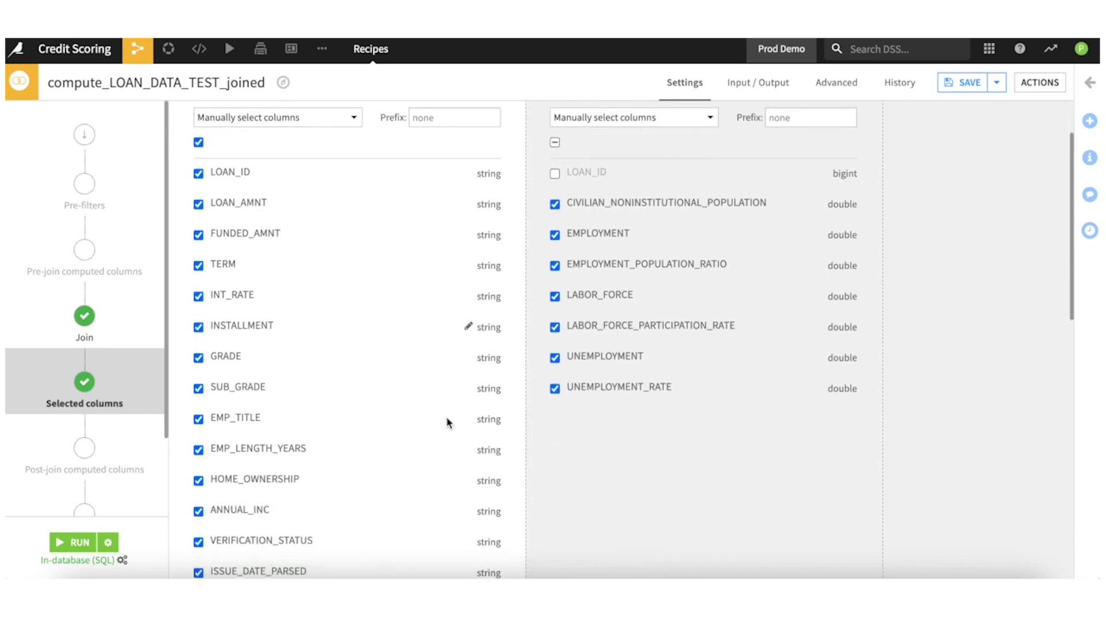
click(556, 326)
click(555, 326)
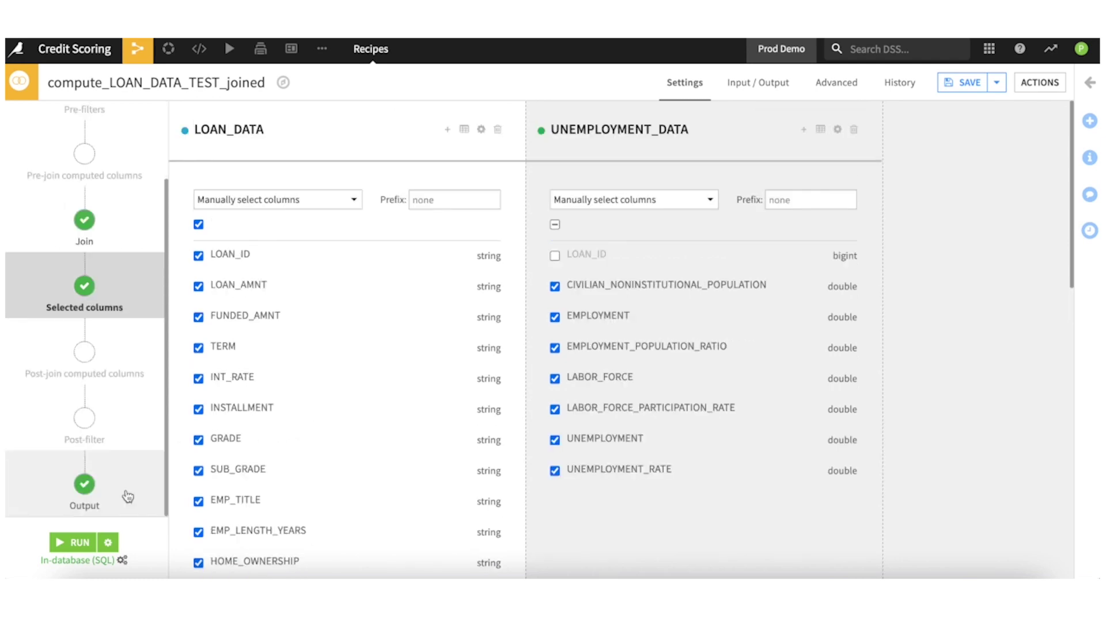
Run the join recipe in-database and inspect its generated SQL query down to the LEFT JOIN clause
click(72, 544)
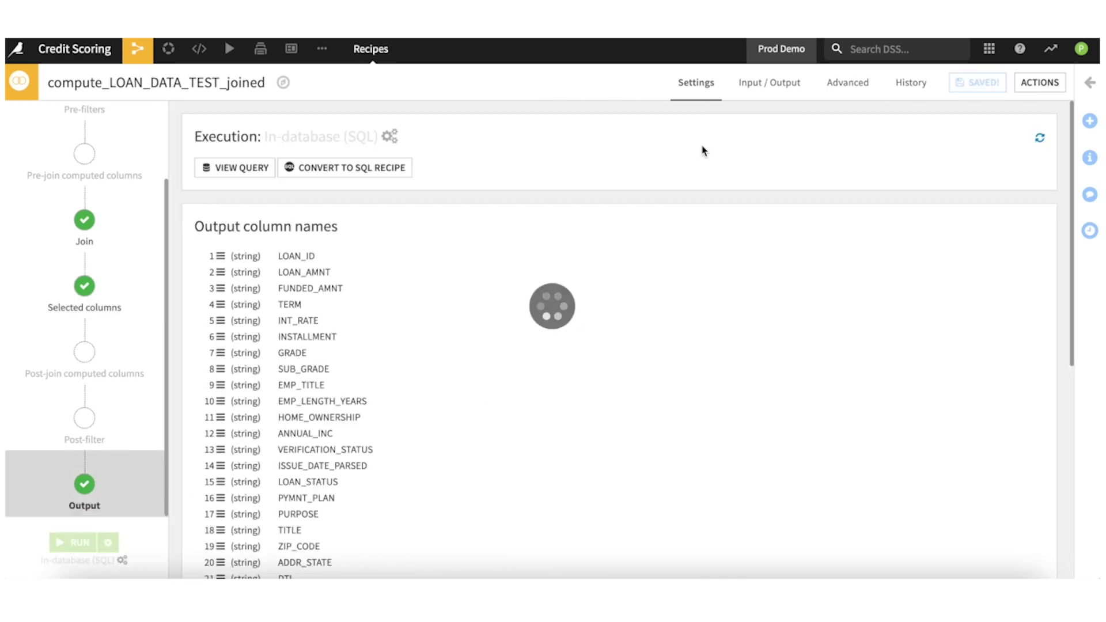
click(233, 172)
scroll(398, 281, down, 10)
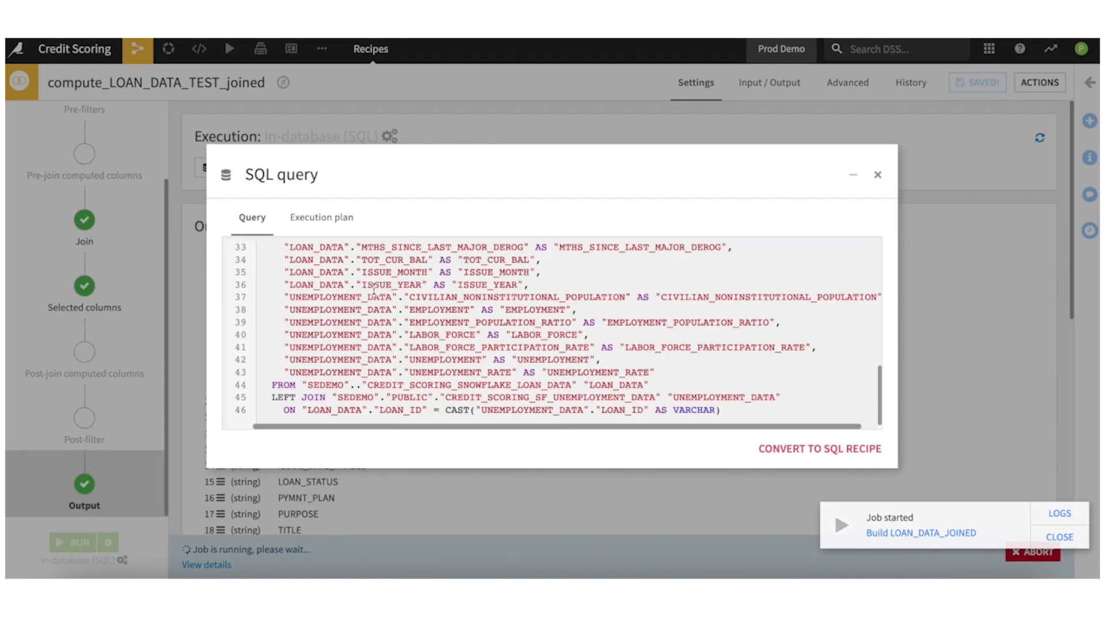
scroll(335, 323, up, 10)
scroll(311, 357, down, 10)
drag(266, 402, 443, 398)
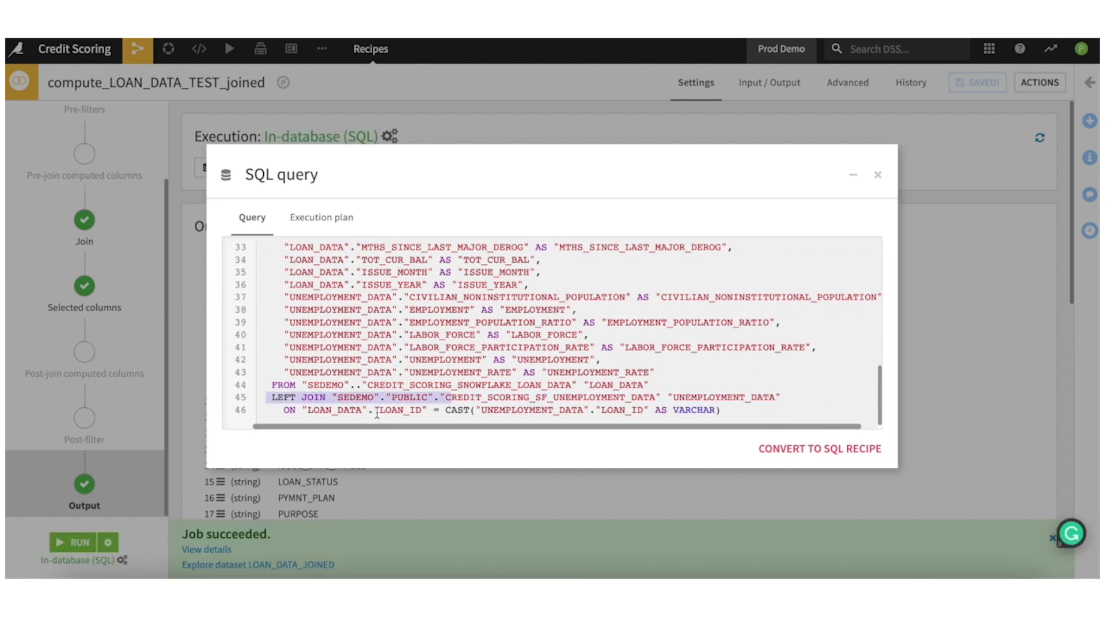
Inspect the LOAN_ID cast in the SQL query's join condition, and close the query
drag(375, 413, 480, 412)
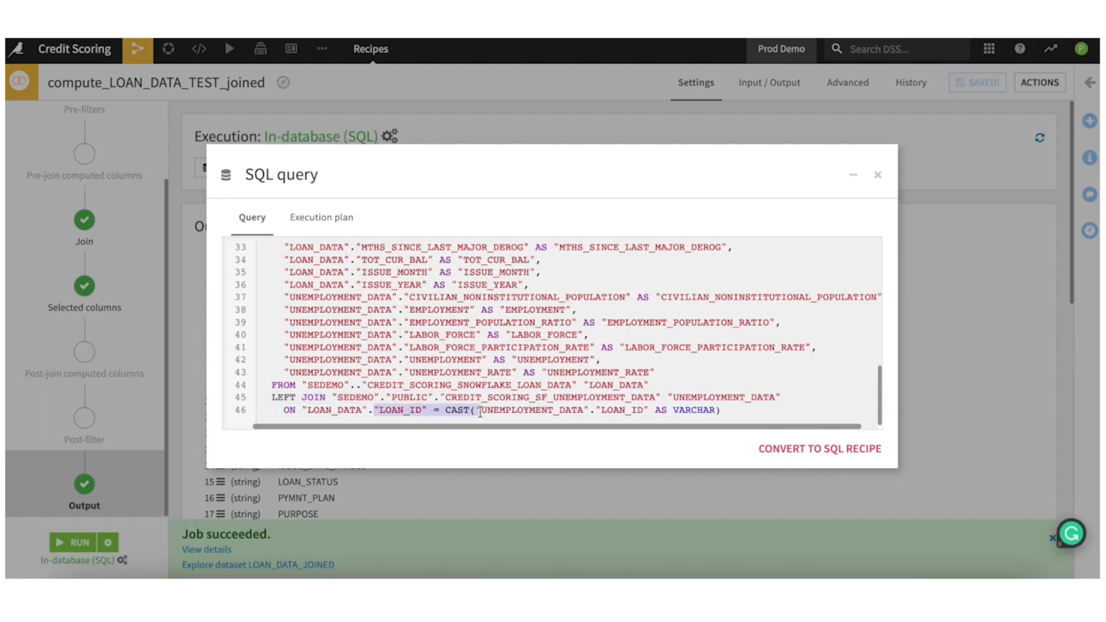
click(695, 373)
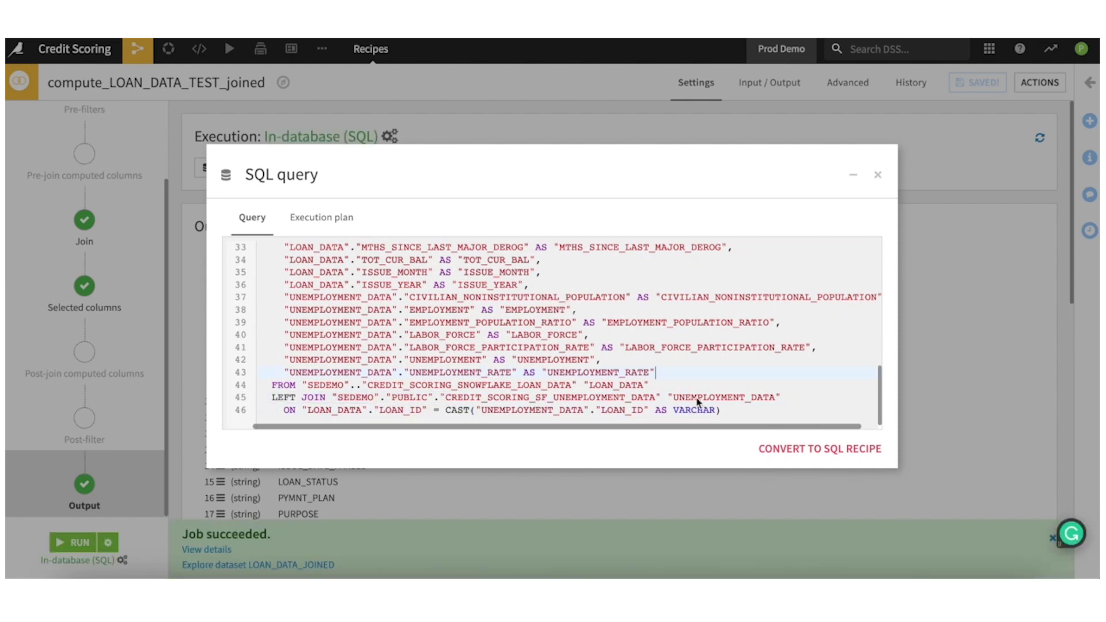
click(877, 178)
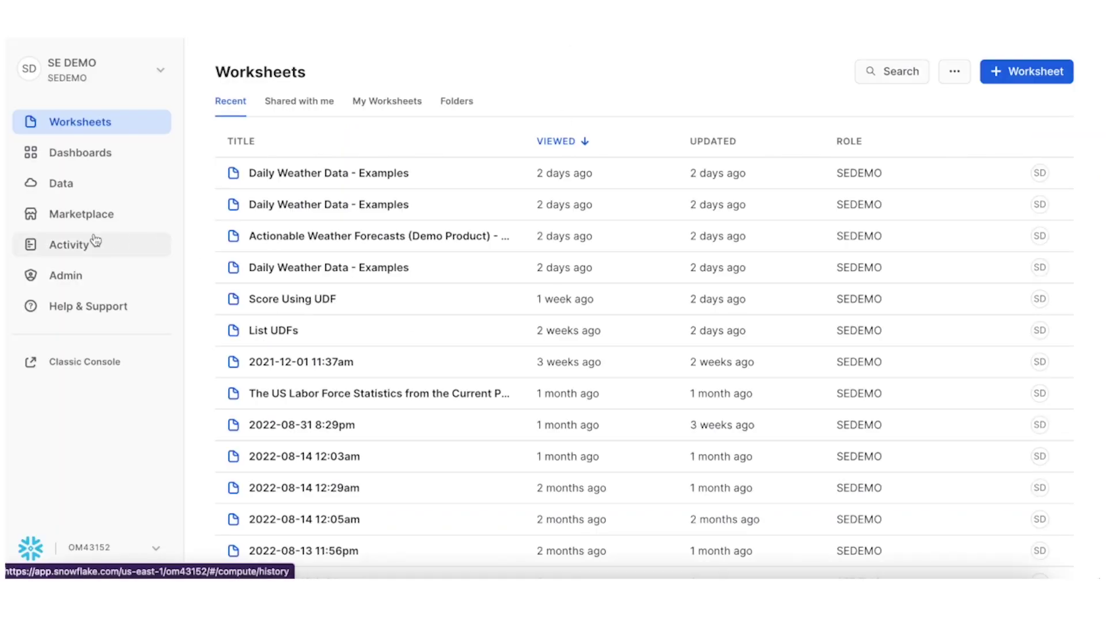
Switch to Snowflake, open the INSERT INTO query from the query history, and examine its LEFT JOIN and ON clauses
click(88, 242)
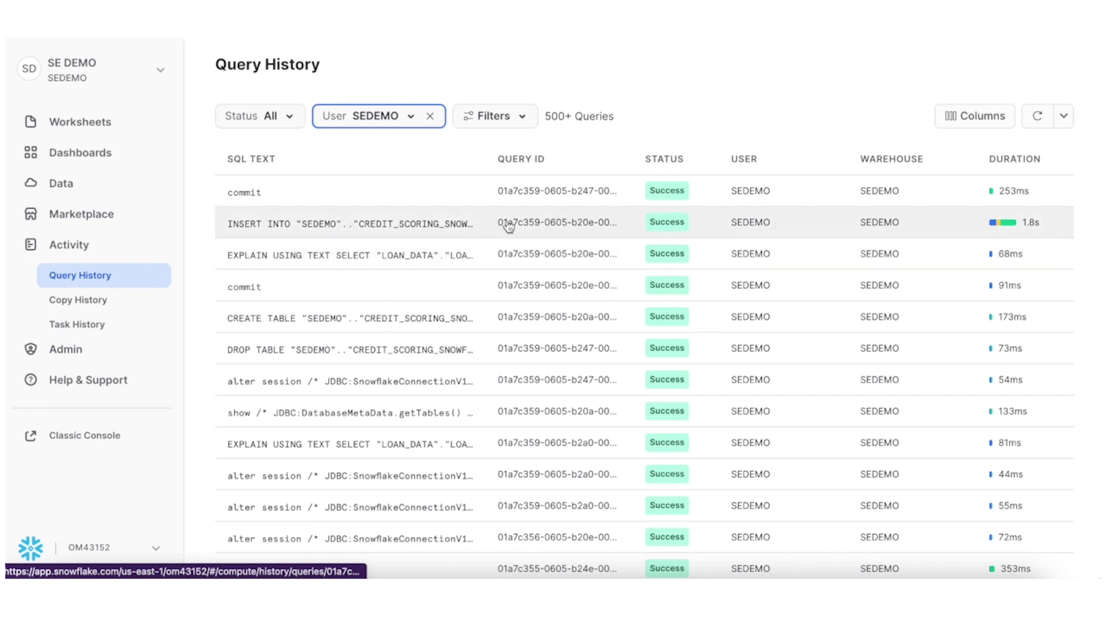
mouse_move(426, 231)
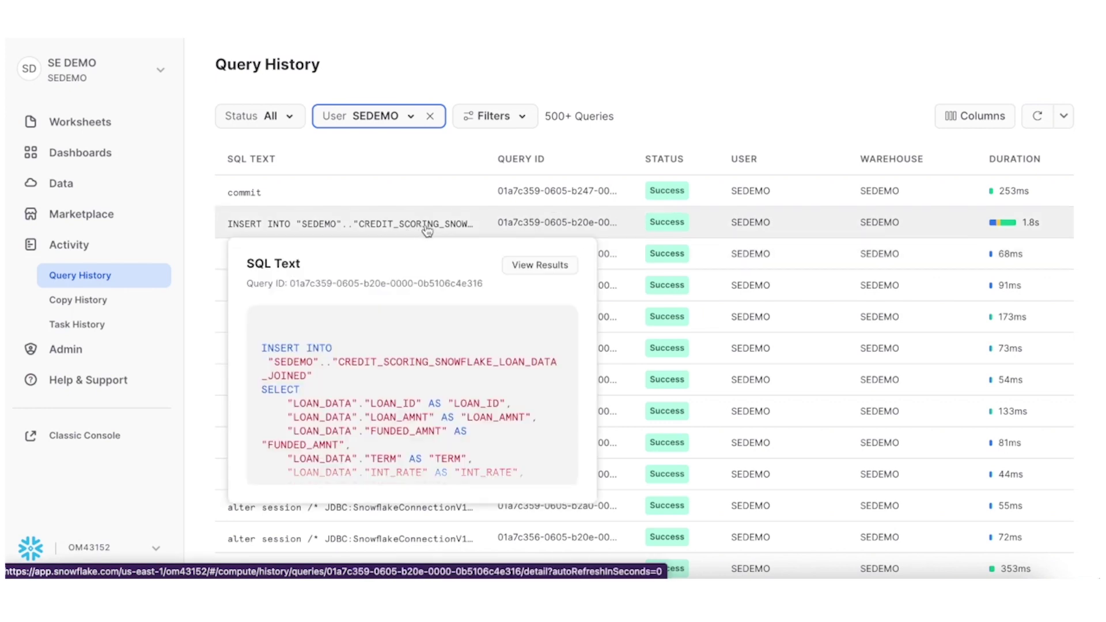
click(425, 231)
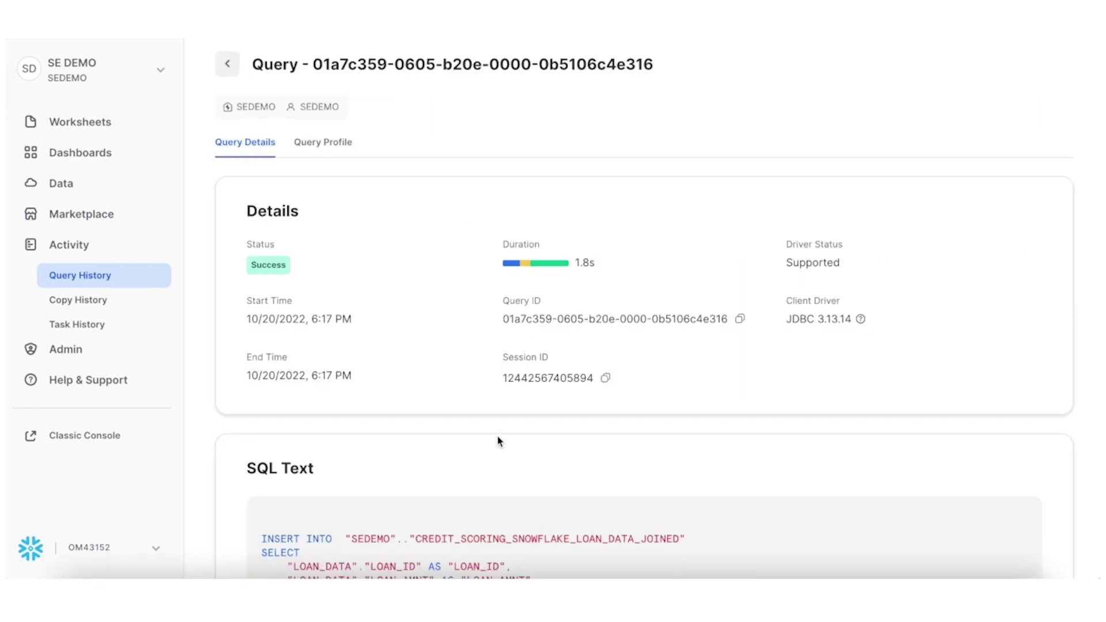
scroll(496, 442, down, 5)
scroll(494, 326, down, 15)
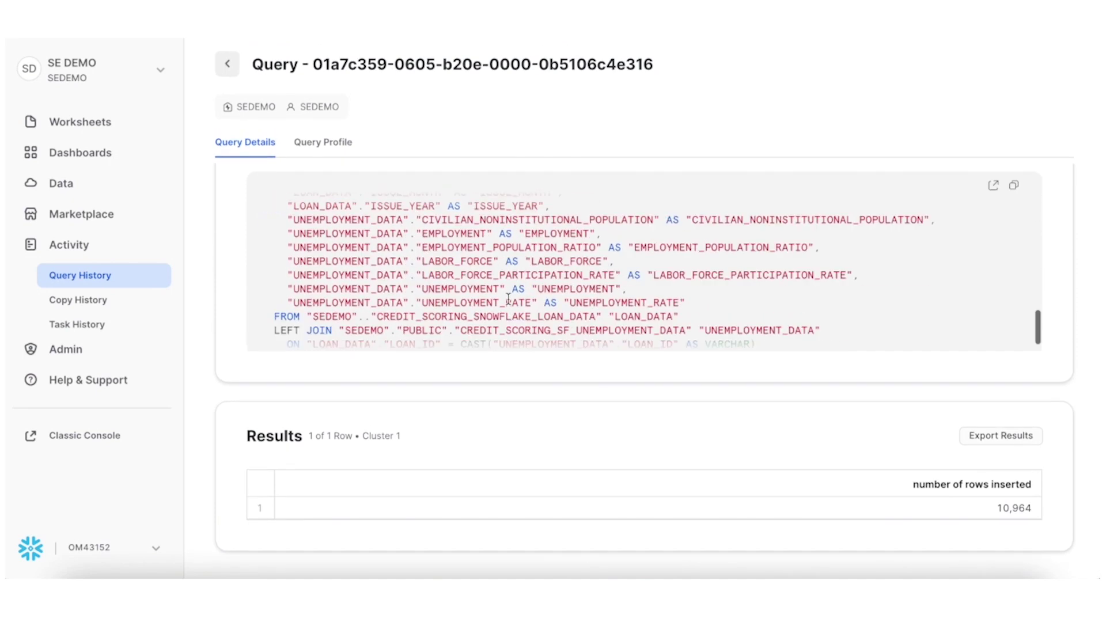
drag(267, 310, 628, 307)
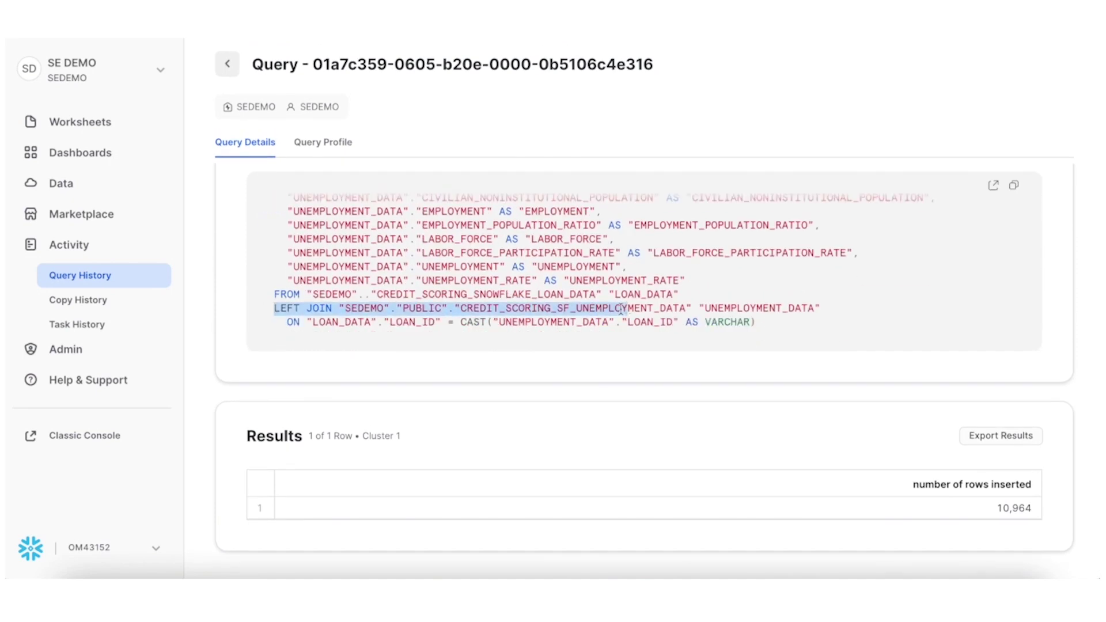
drag(390, 322, 656, 321)
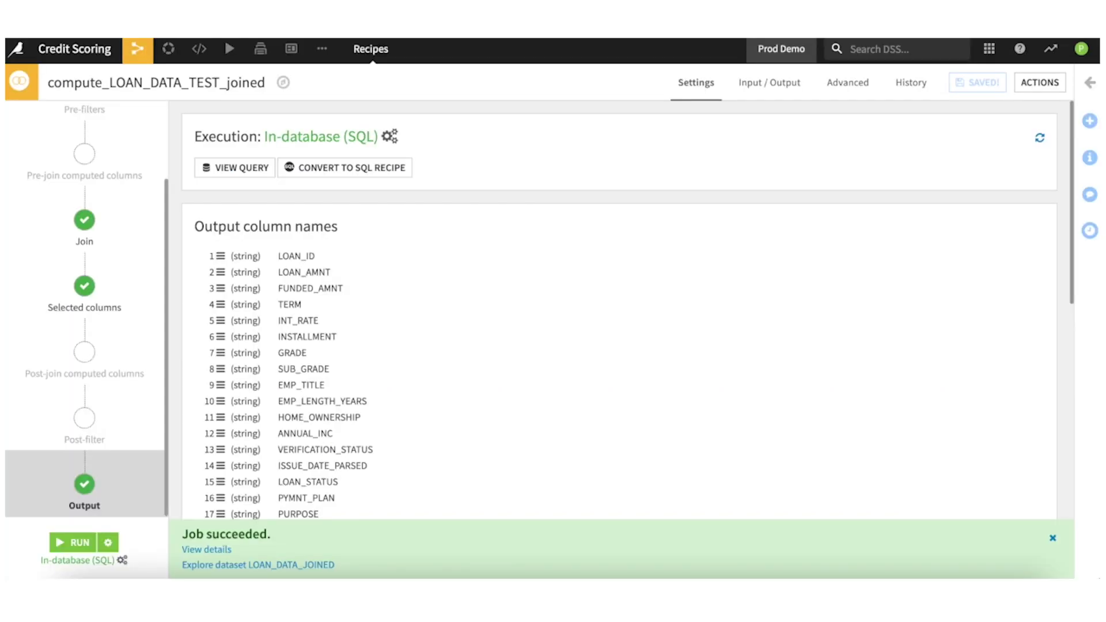
Switch back to Dataiku's flow and review LOAN_DATA, UNEMPLOYMENT_DATA and their join recipe in the Data Preparation zone
click(137, 49)
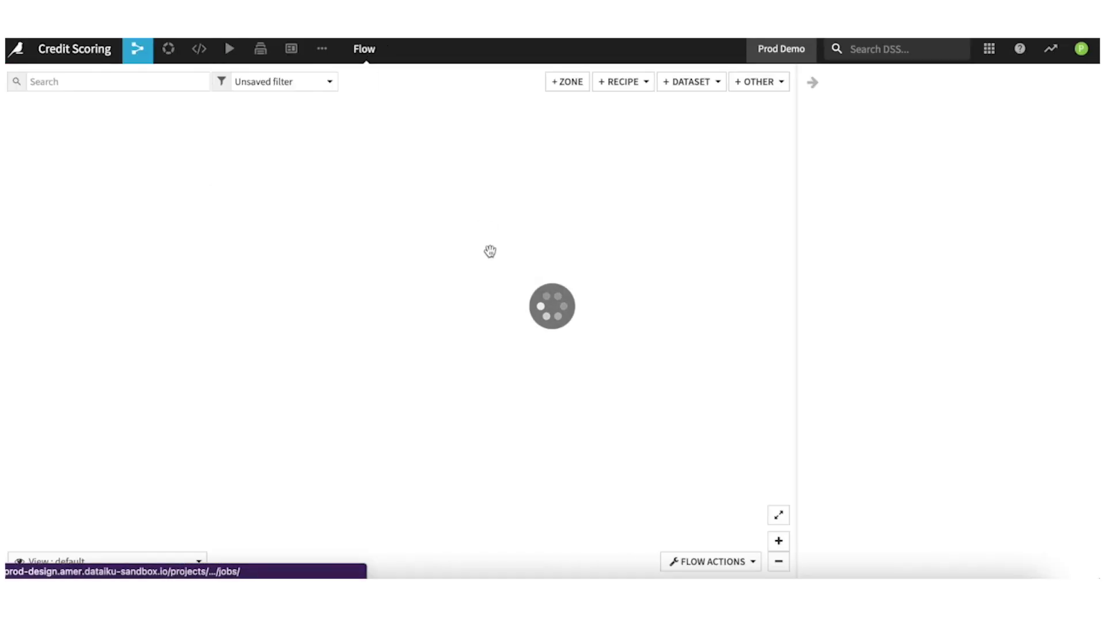
drag(571, 323, 462, 304)
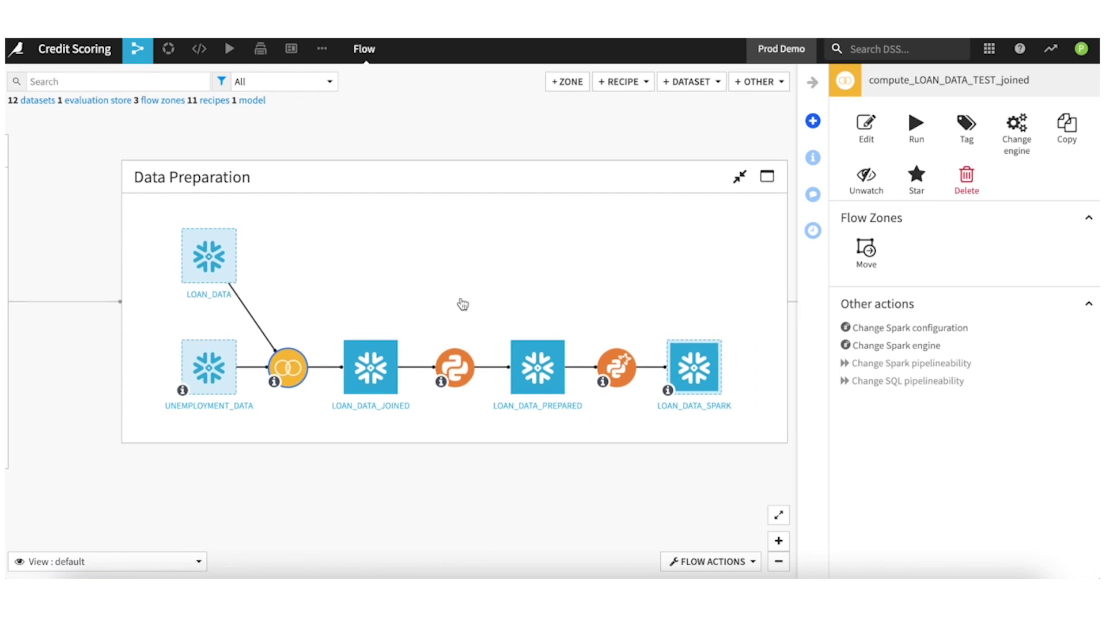
click(215, 257)
click(210, 355)
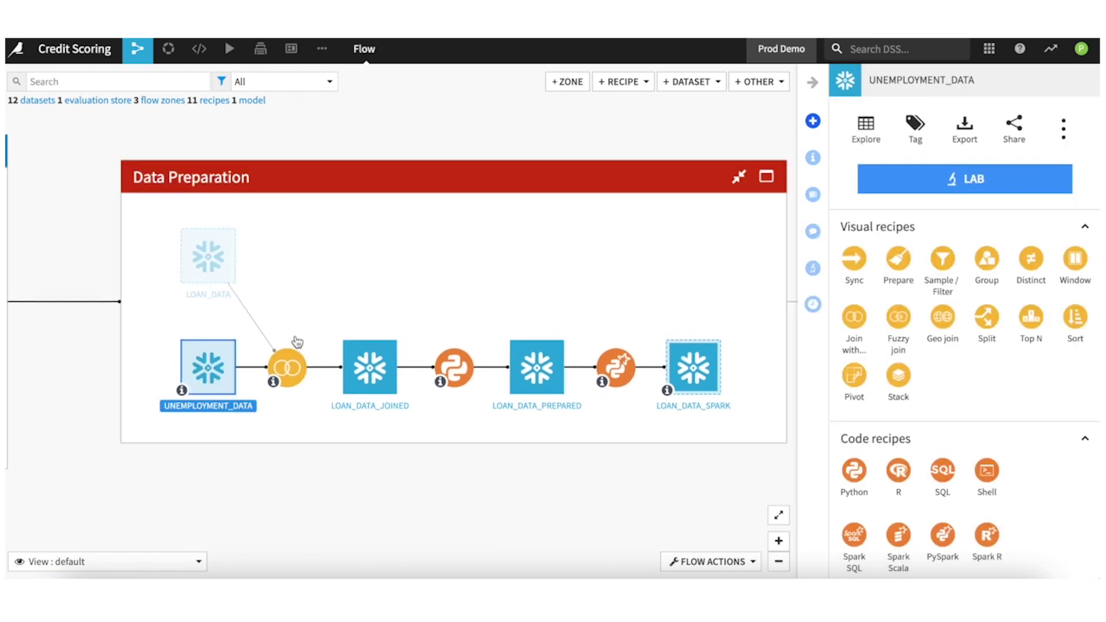
click(285, 370)
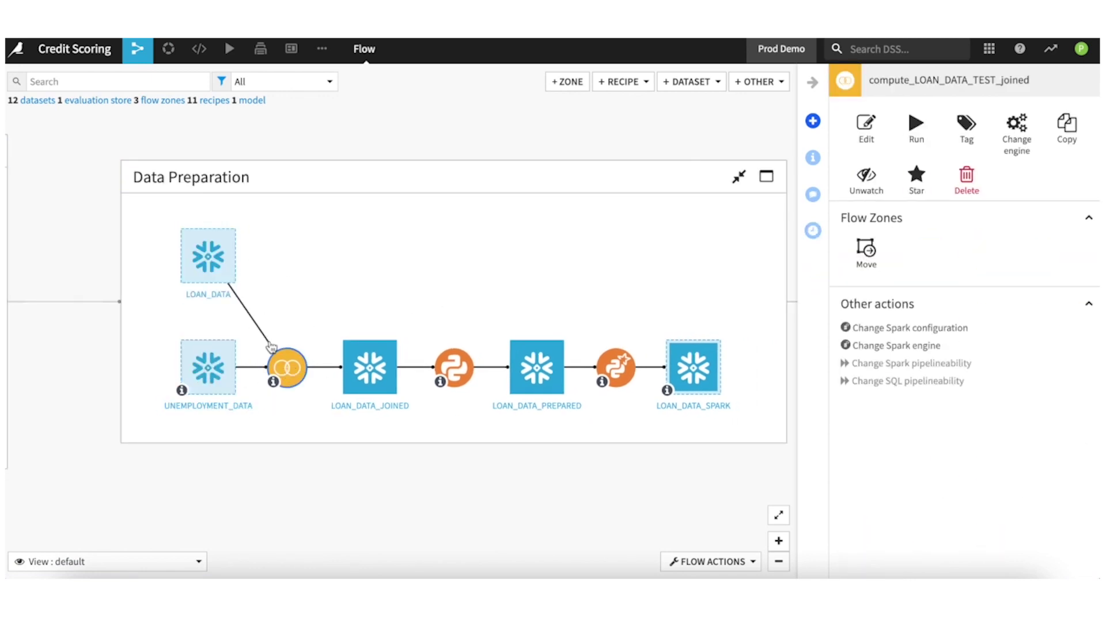
drag(286, 413, 239, 390)
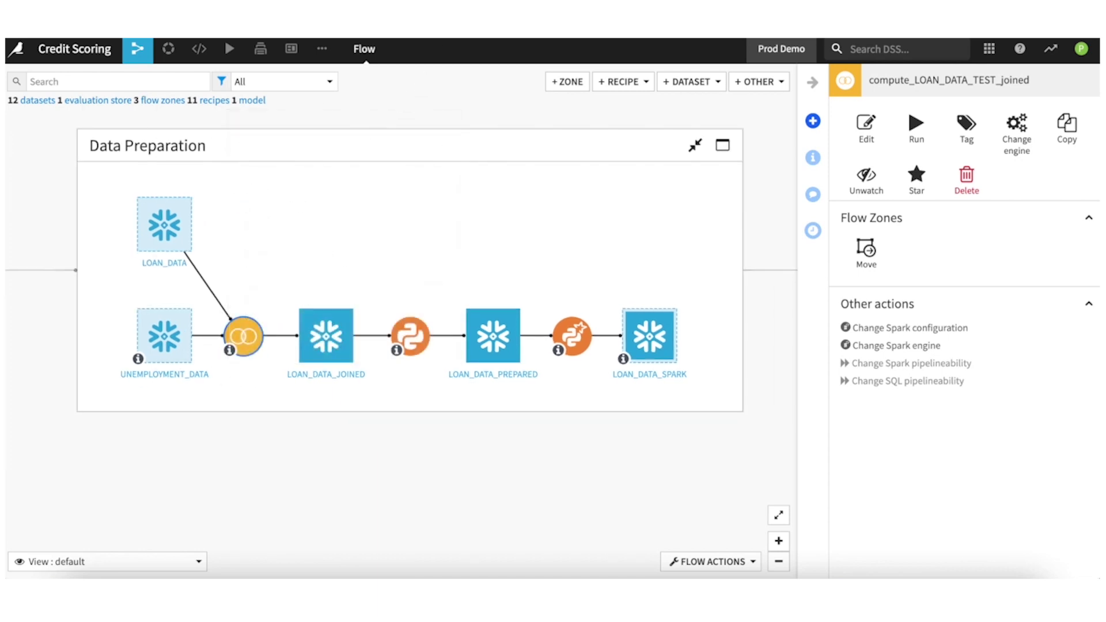
Open the LOAN_DATA_JOINED dataset and examine its sample size and columns across the table
click(325, 324)
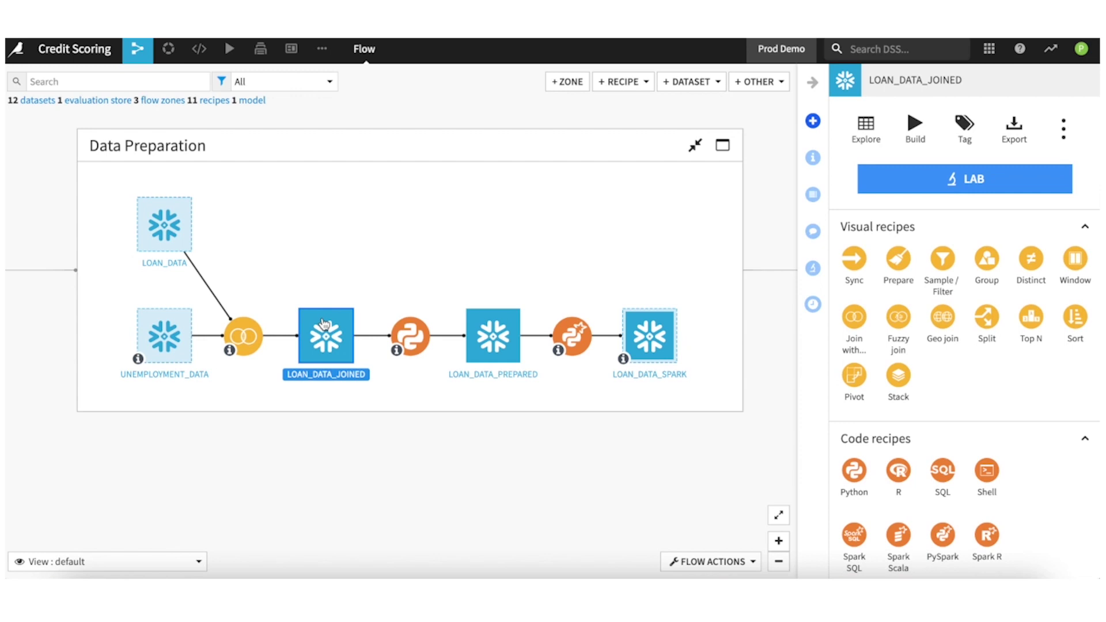
double_click(325, 324)
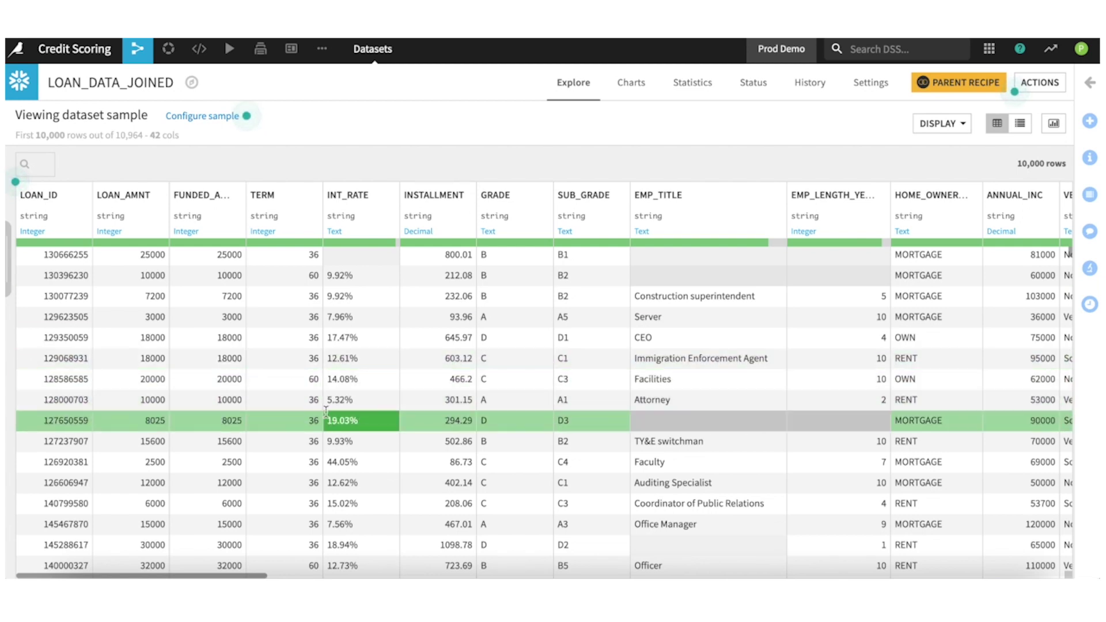
drag(38, 135, 70, 139)
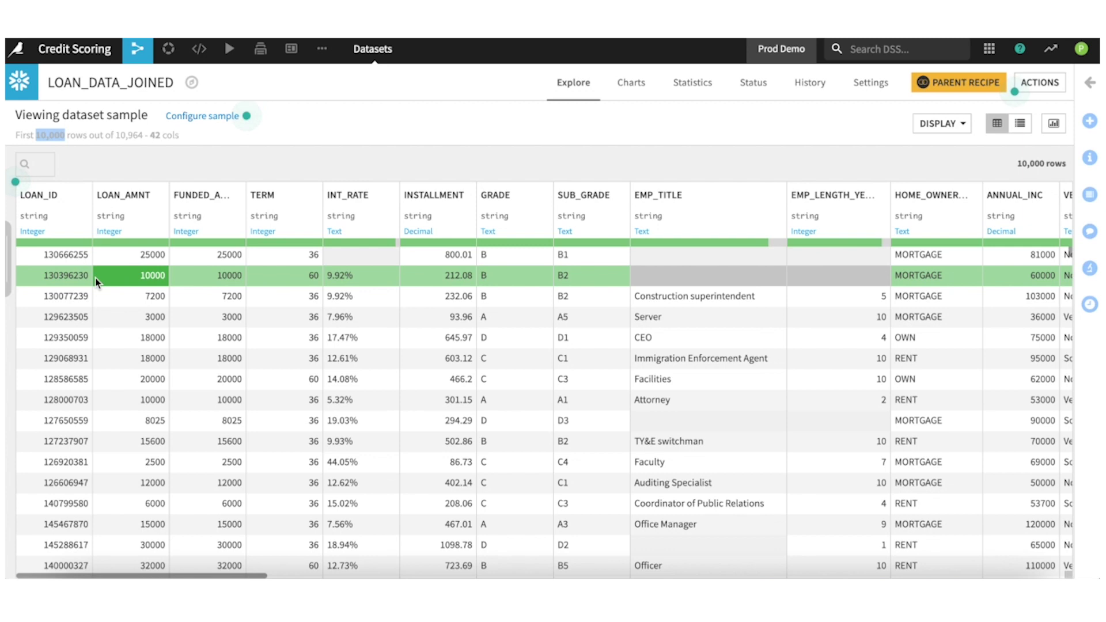
scroll(236, 407, right, 15)
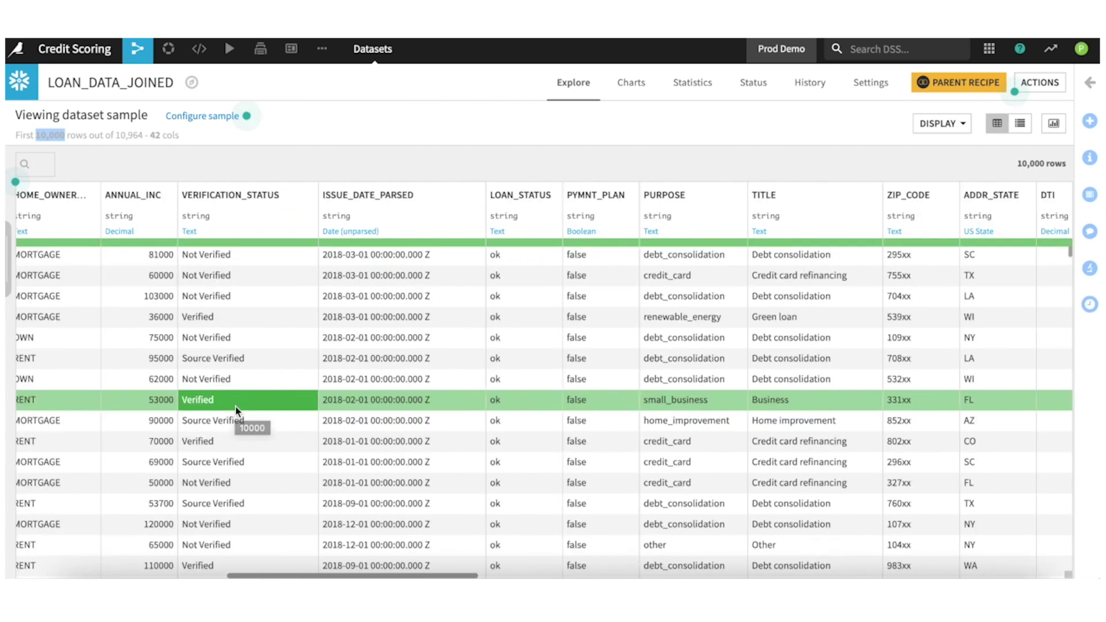
scroll(236, 407, left, 5)
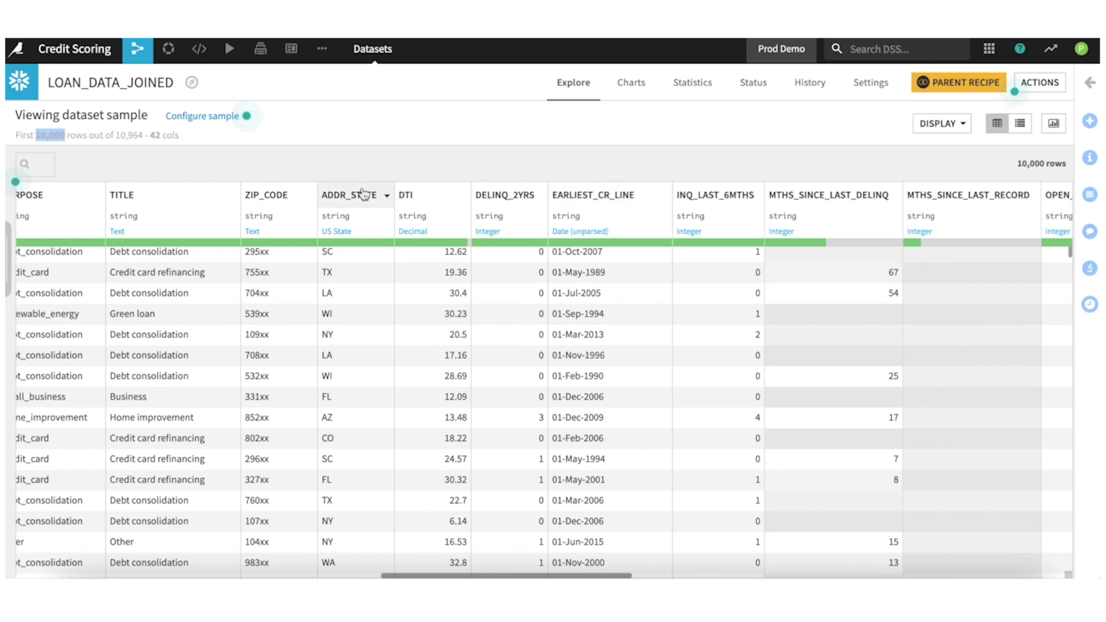
Add a bar chart of Count of records by ADDR_STATE to LOAN_DATA_JOINED and save its execution engine as In-database
click(626, 95)
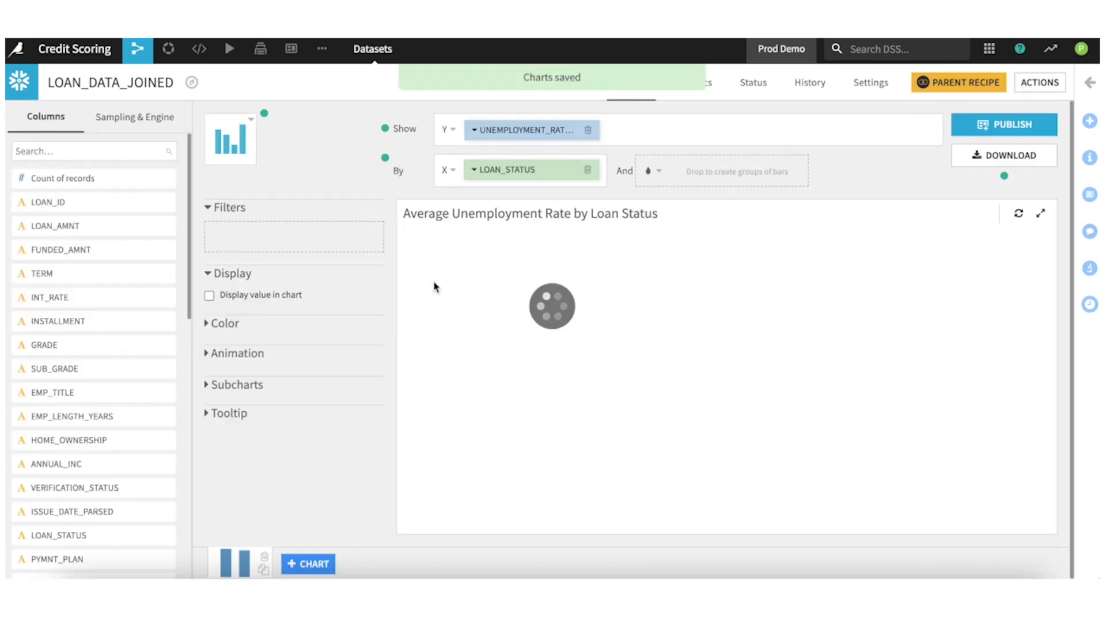
click(308, 564)
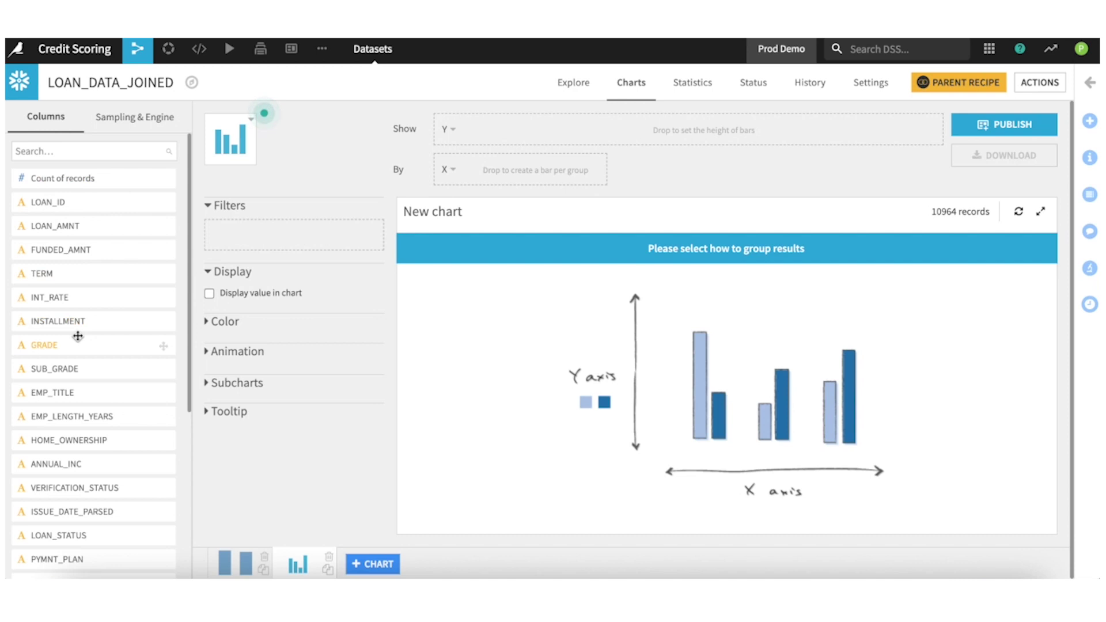
scroll(78, 337, down, 4)
scroll(77, 336, down, 2)
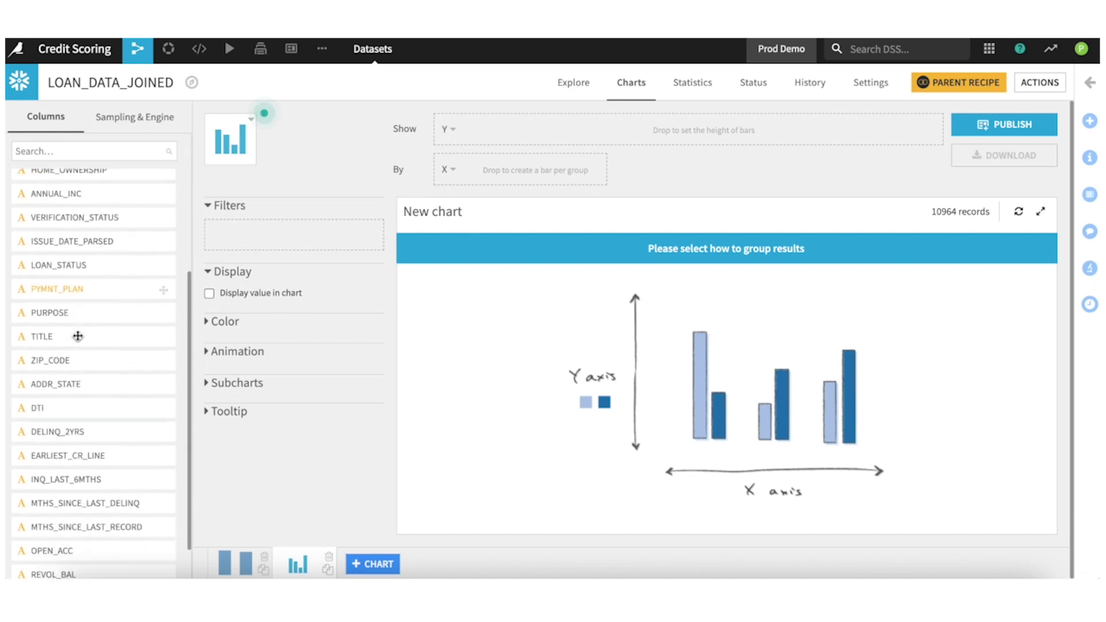
drag(60, 383, 526, 166)
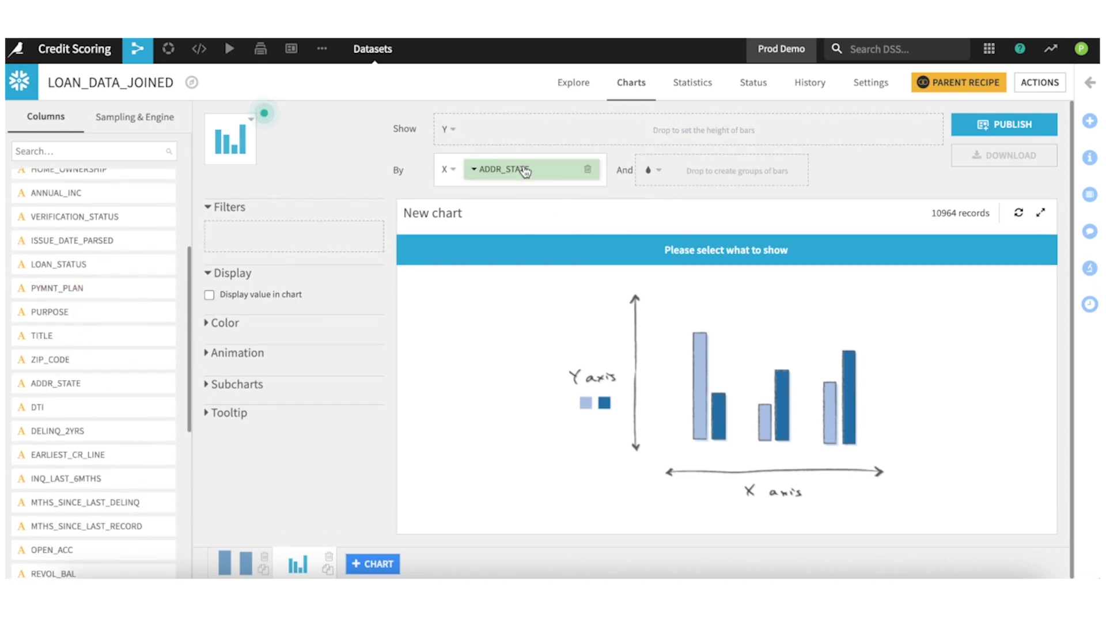
scroll(92, 369, up, 5)
drag(86, 178, 550, 128)
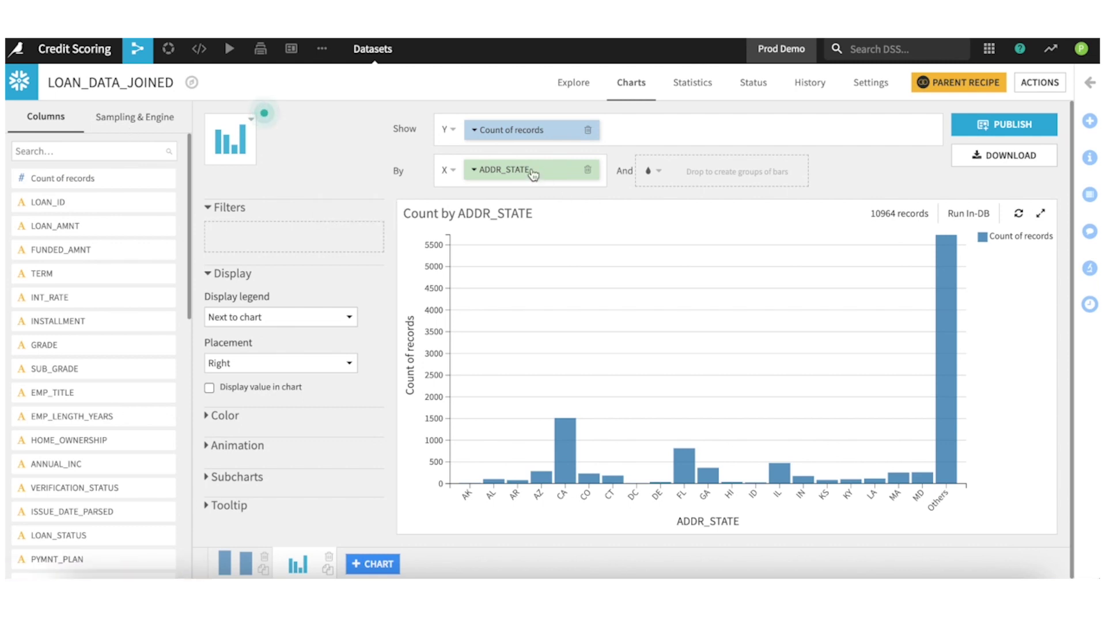
click(138, 117)
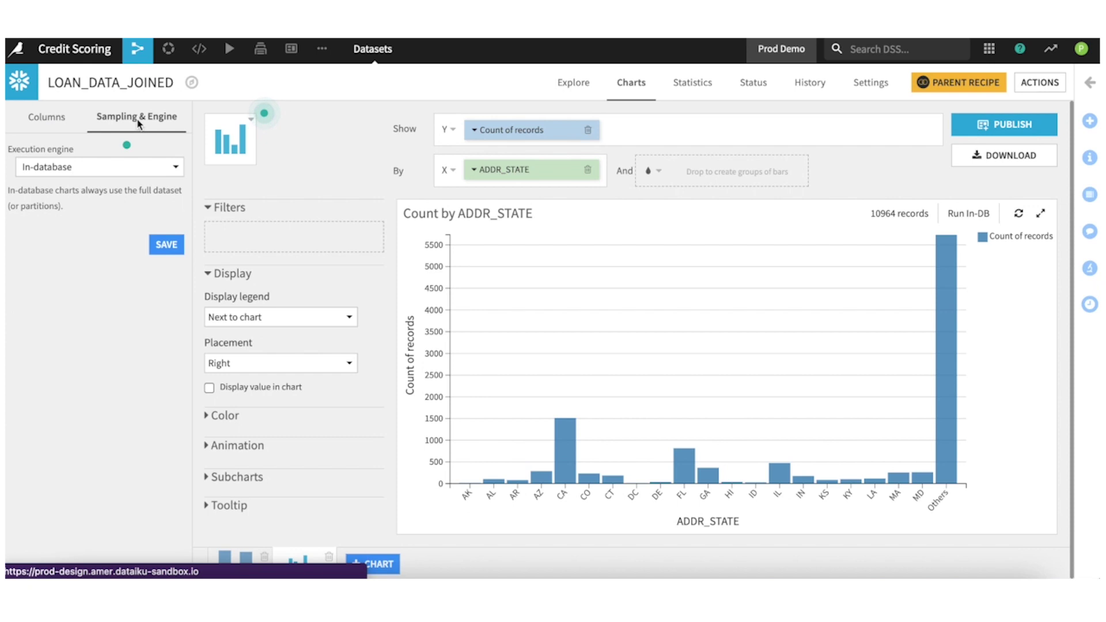
click(166, 247)
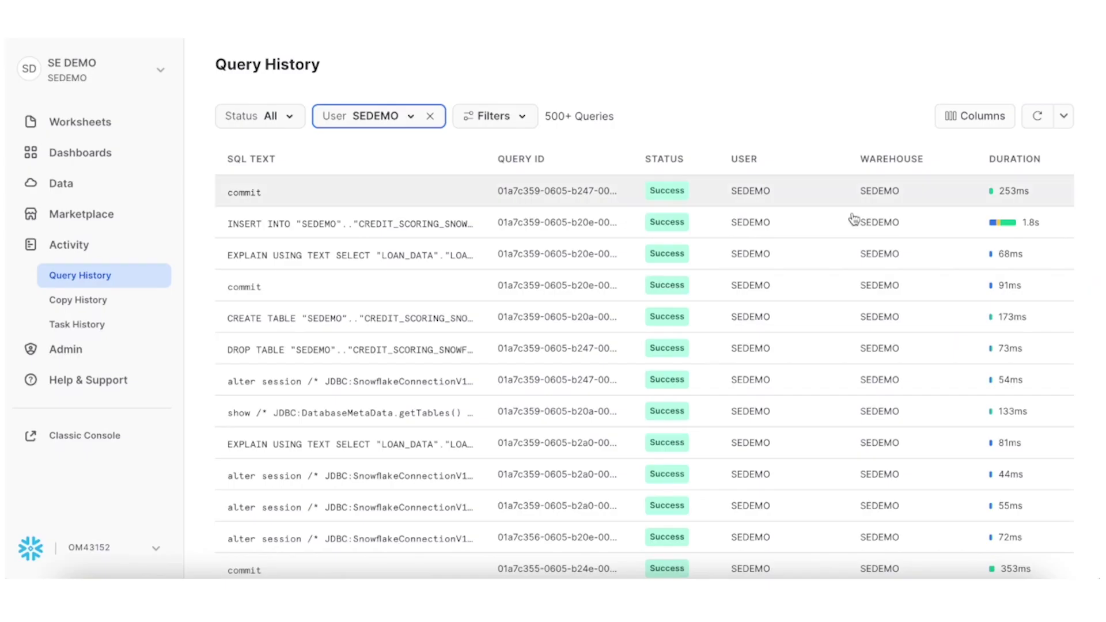
Switch to Snowflake, refresh the query history, and examine the chart's SELECT COUNT query, including its ADDR_STATE join and grouping
click(1036, 117)
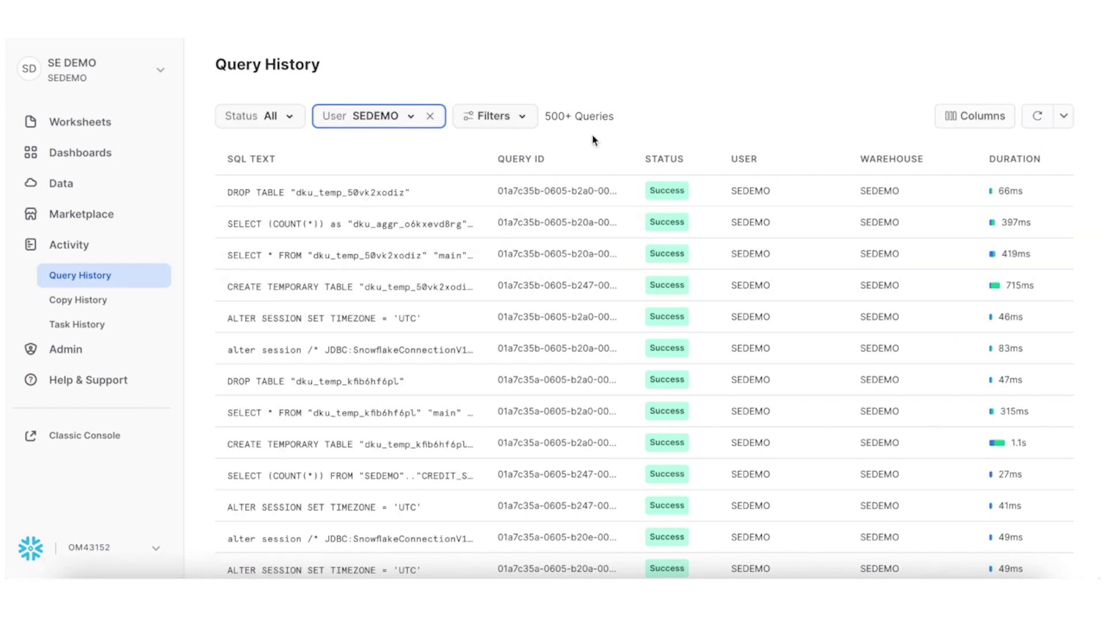
mouse_move(378, 230)
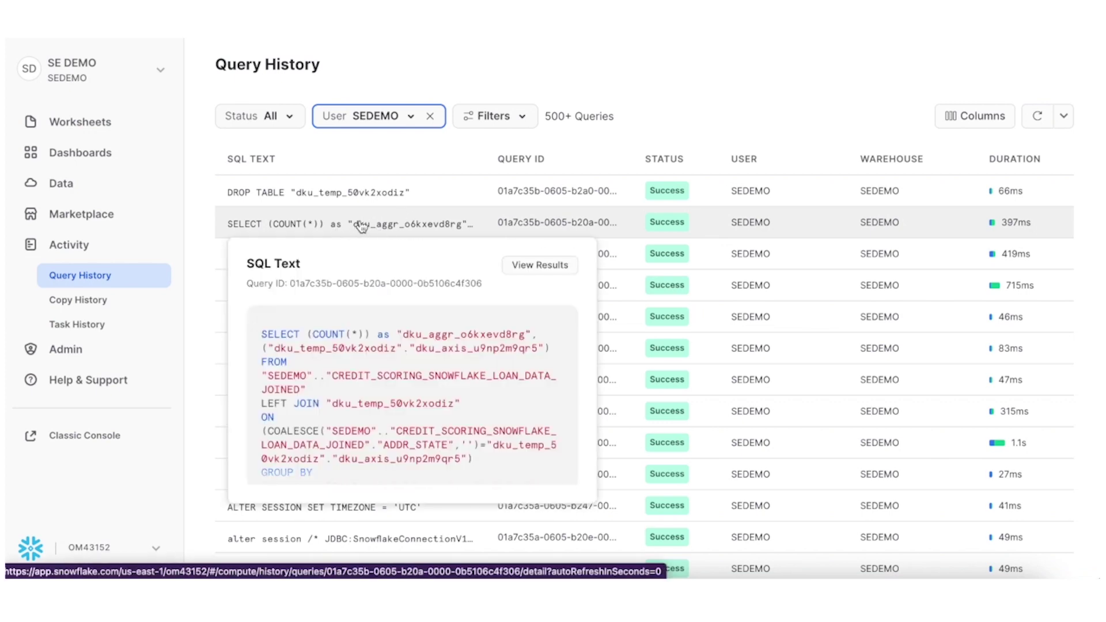
click(361, 226)
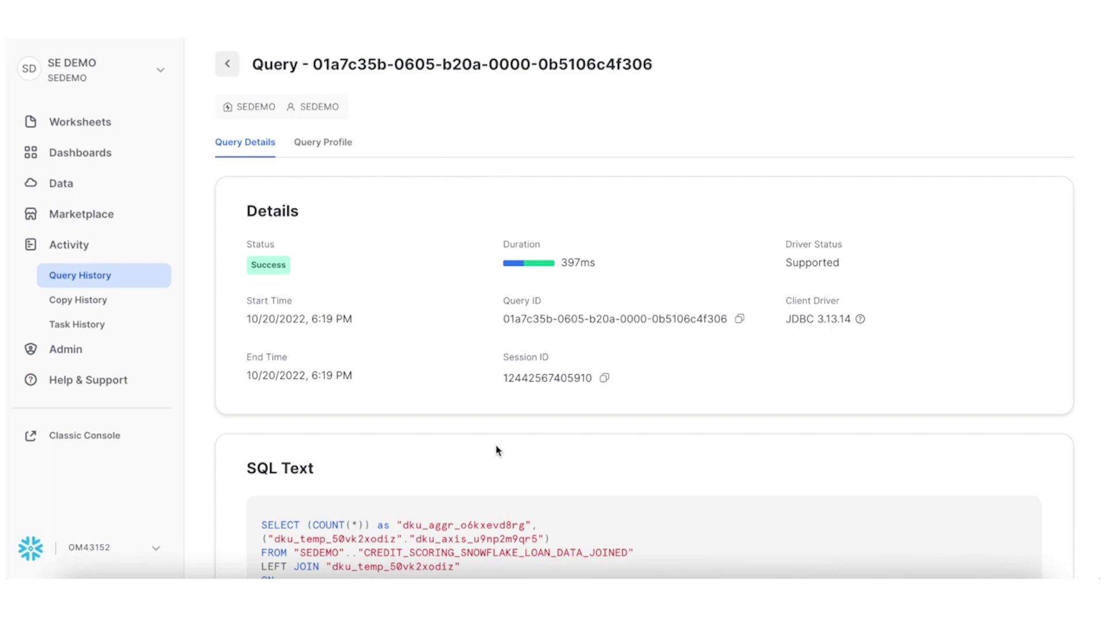
scroll(495, 444, down, 4)
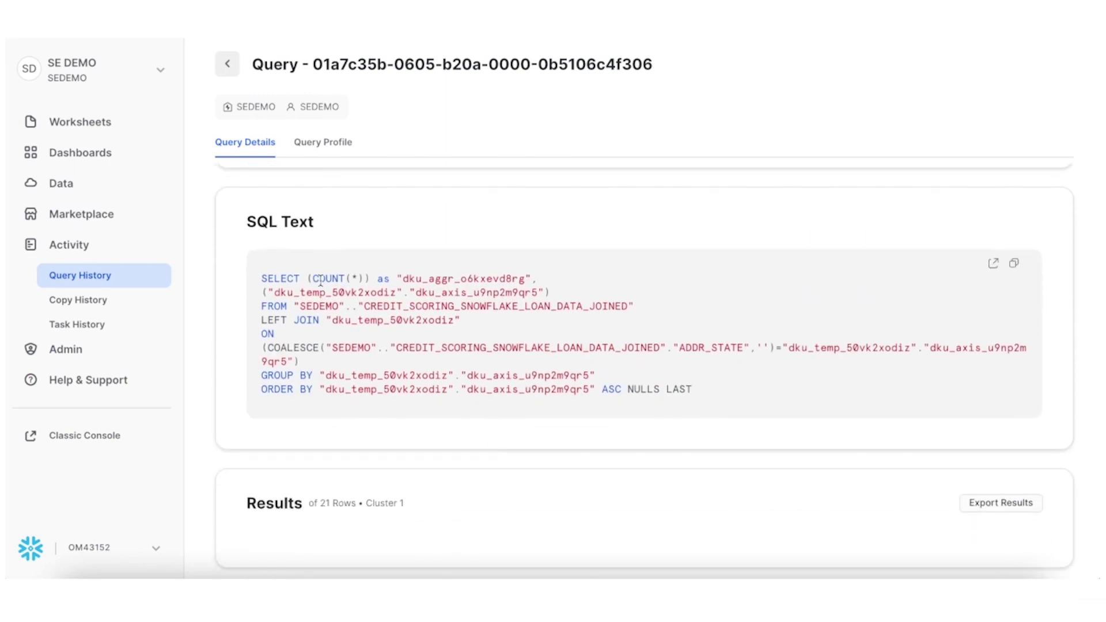
drag(313, 279, 372, 281)
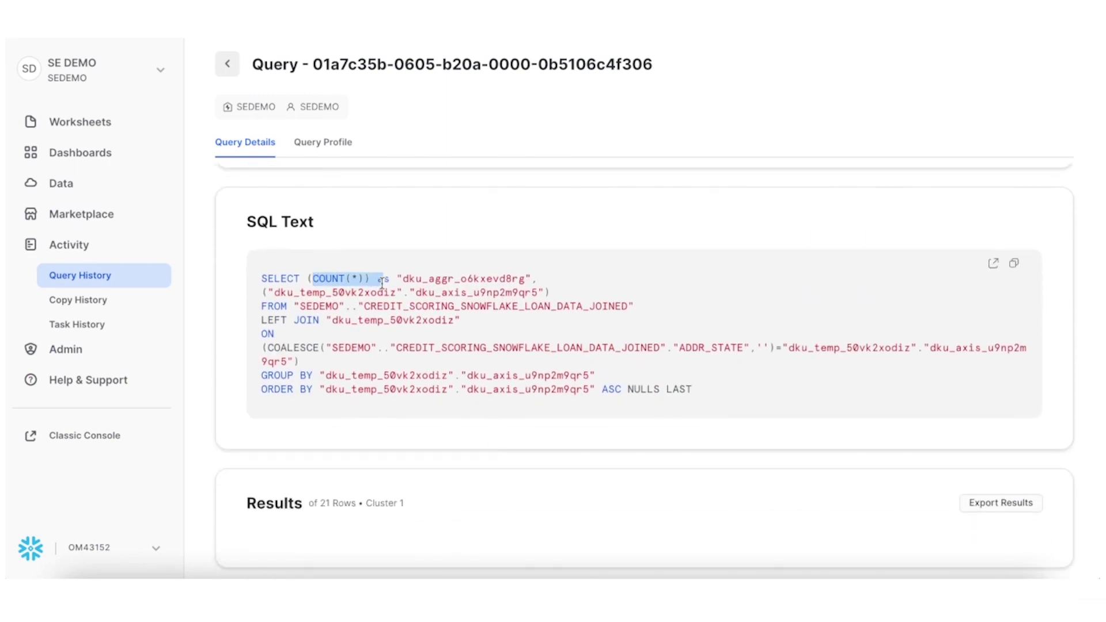
drag(395, 349, 651, 348)
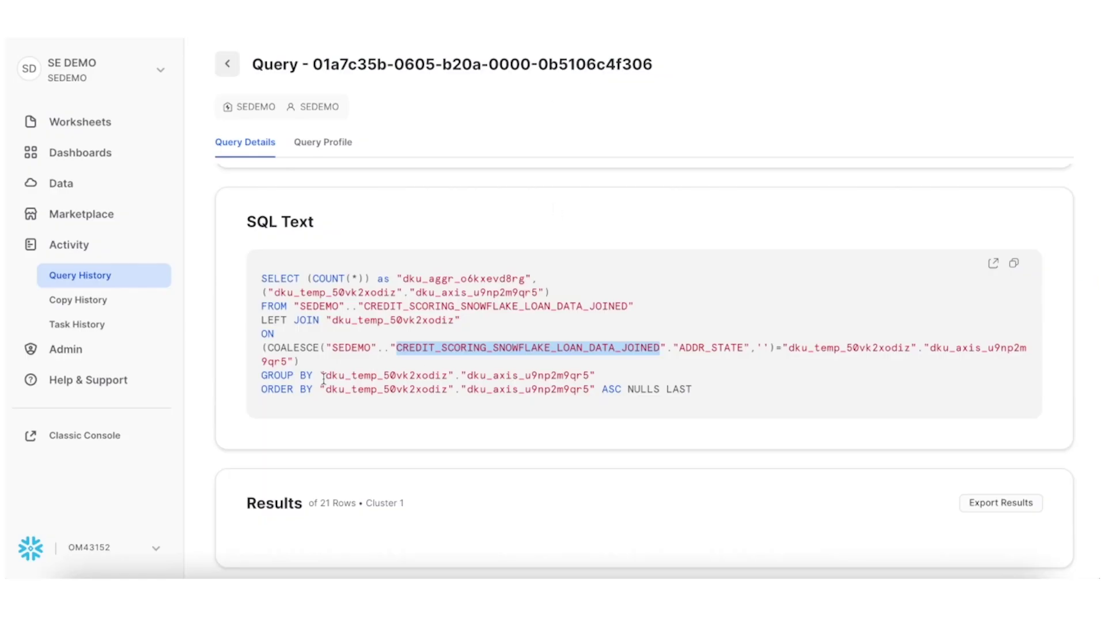
scroll(379, 370, down, 1)
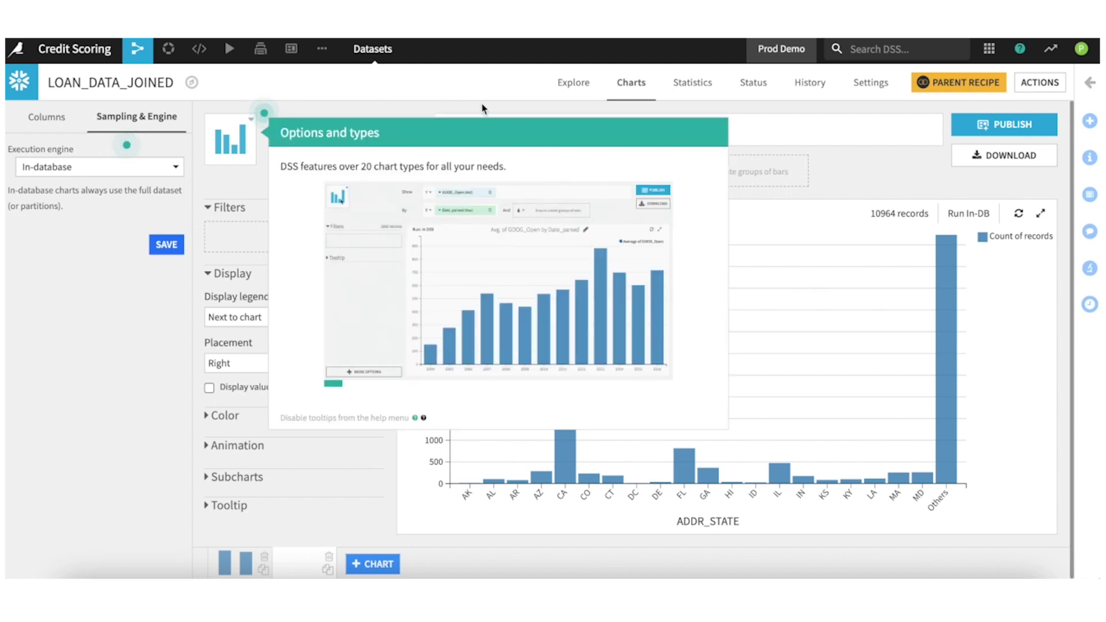
Switch back to Dataiku and return to the Data Preparation zone of the Credit Scoring flow
click(137, 49)
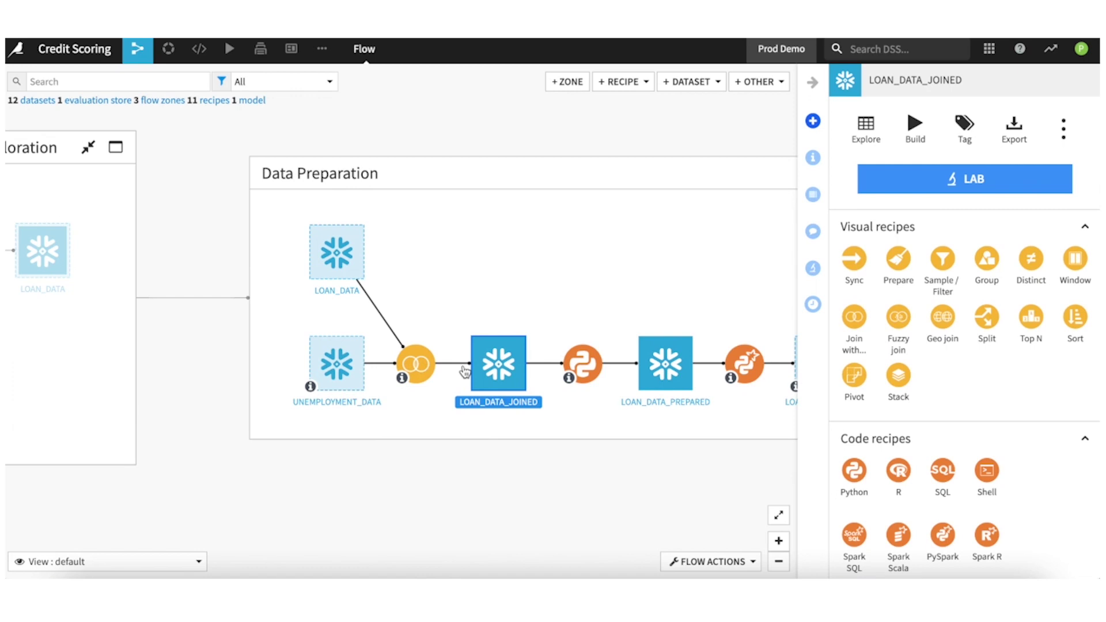
drag(451, 487, 324, 408)
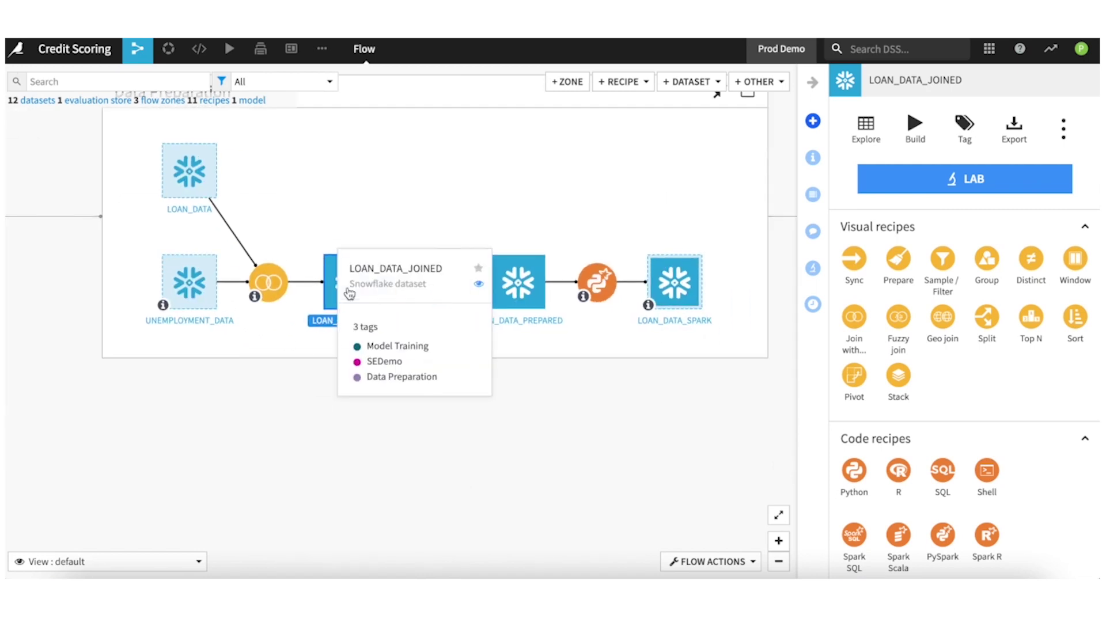
Open the Python recipe between LOAN_DATA_JOINED and LOAN_DATA_PREPARED and examine its EMP_BUCKET column code and filter call
mouse_move(354, 340)
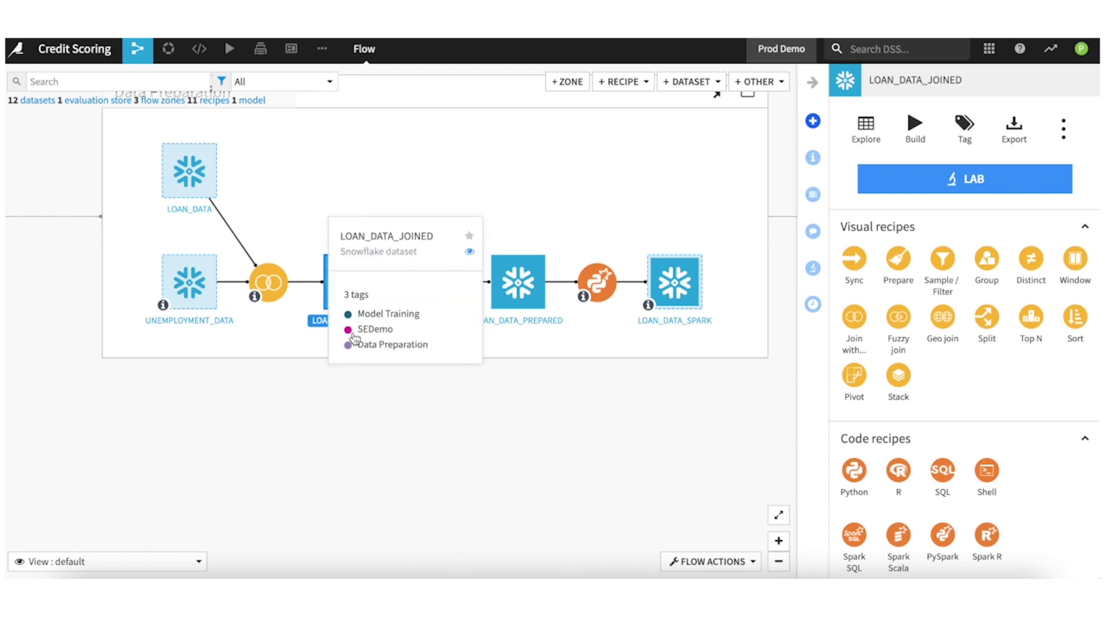
drag(409, 442, 366, 514)
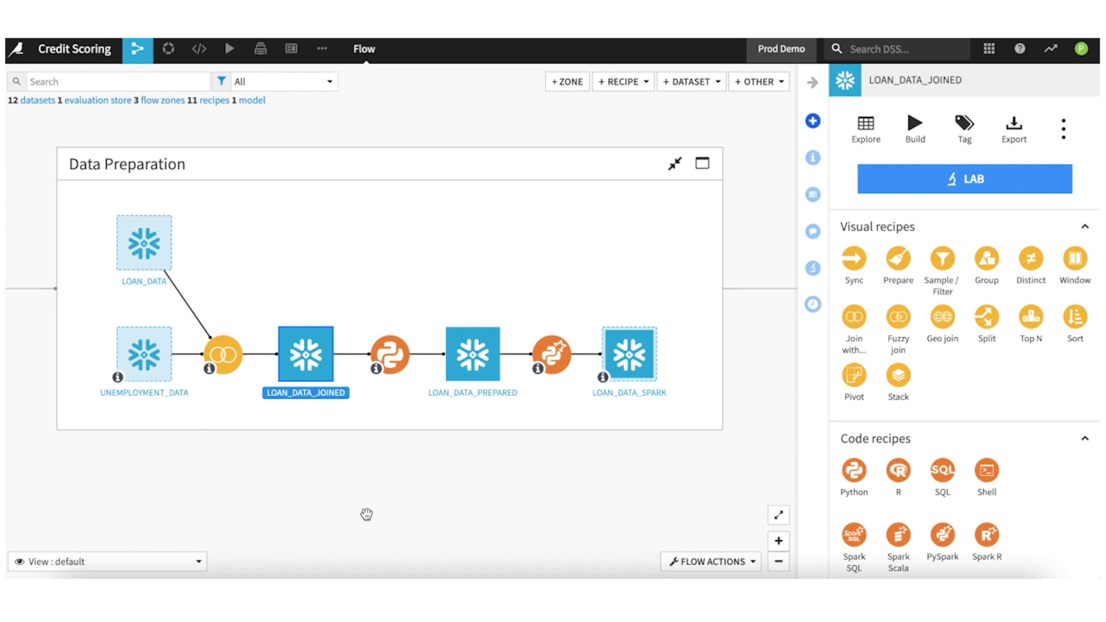
drag(430, 488, 411, 476)
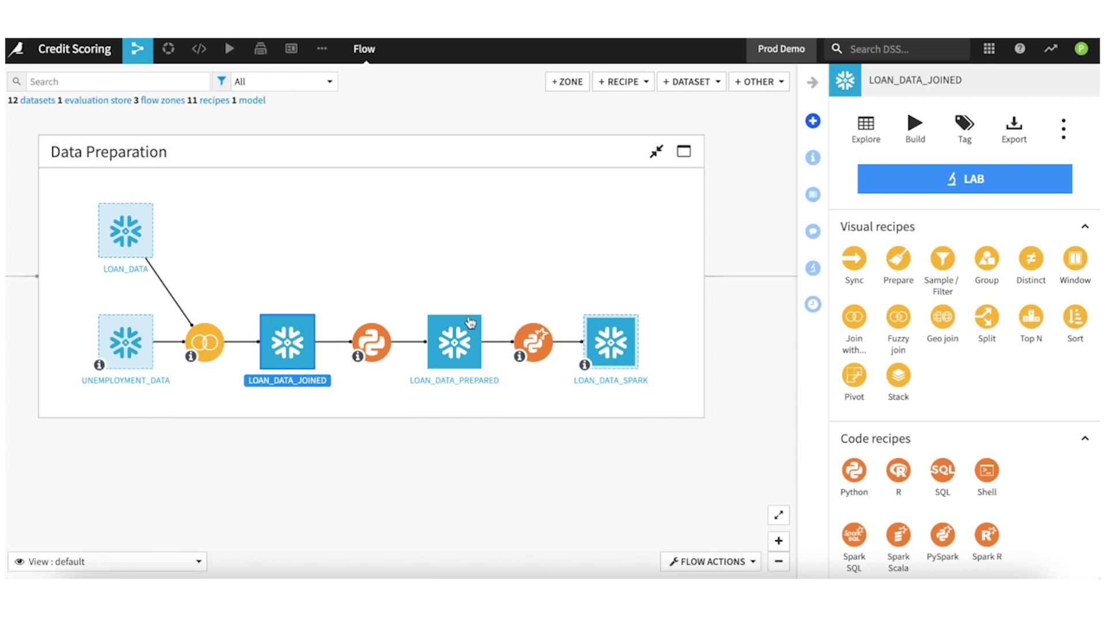
click(374, 349)
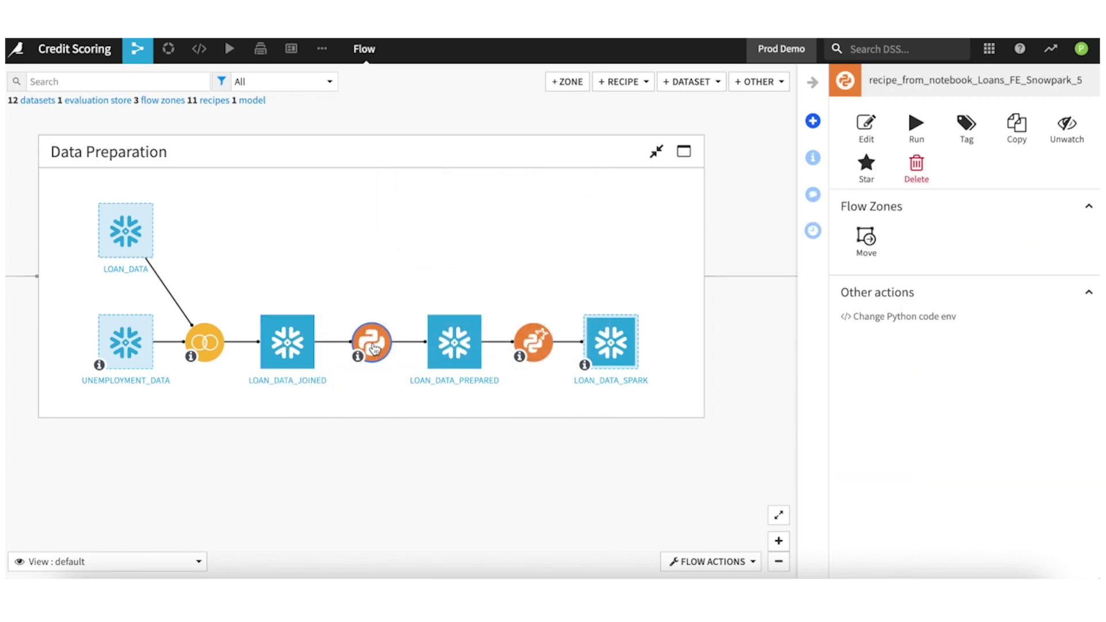
double_click(374, 348)
scroll(390, 332, down, 10)
scroll(390, 332, down, 1)
drag(617, 358, 297, 277)
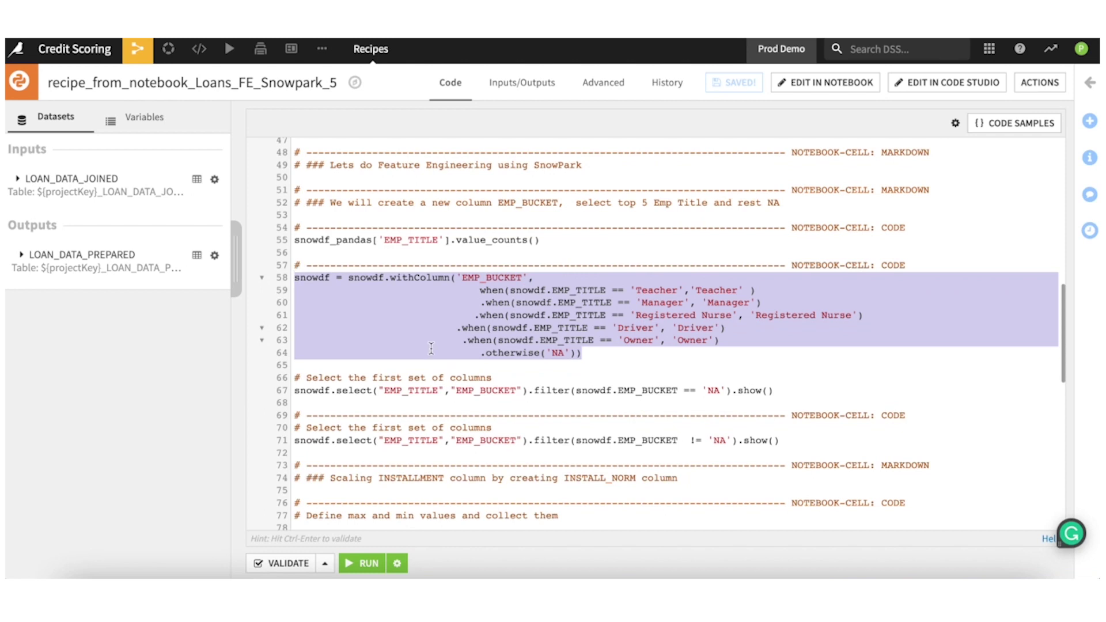
scroll(431, 348, down, 1)
double_click(546, 340)
Examine the recipe's Snowpark imports, DkuSnowpark session creation and the code reading LOAN_DATA_JOINED into a dataframe
scroll(548, 383, up, 3)
scroll(548, 383, up, 6)
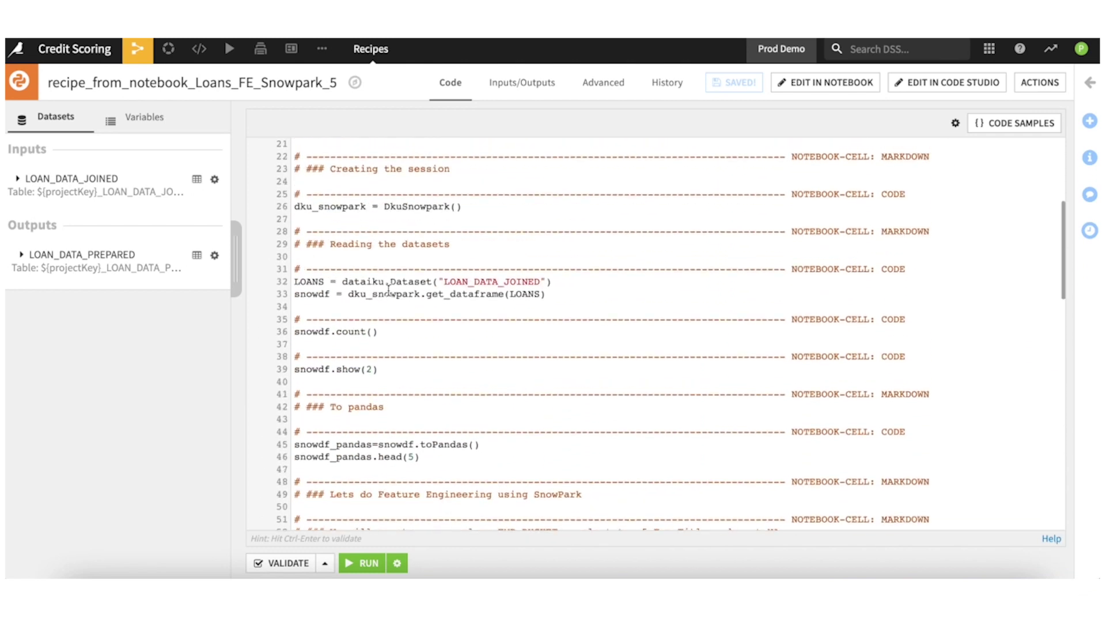
scroll(389, 291, up, 5)
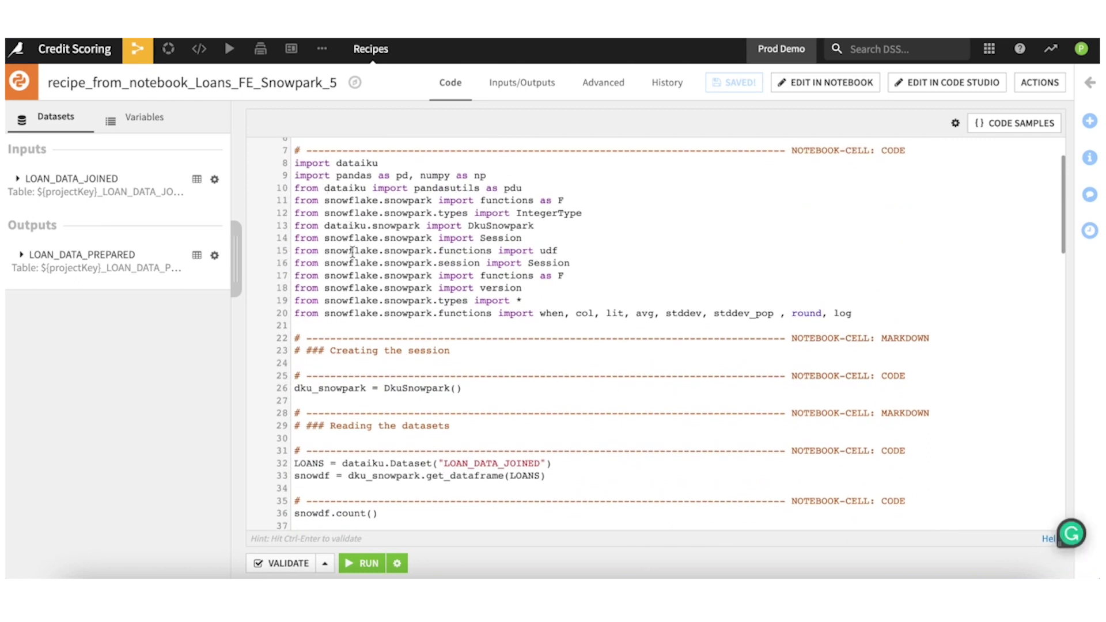
scroll(363, 294, down, 7)
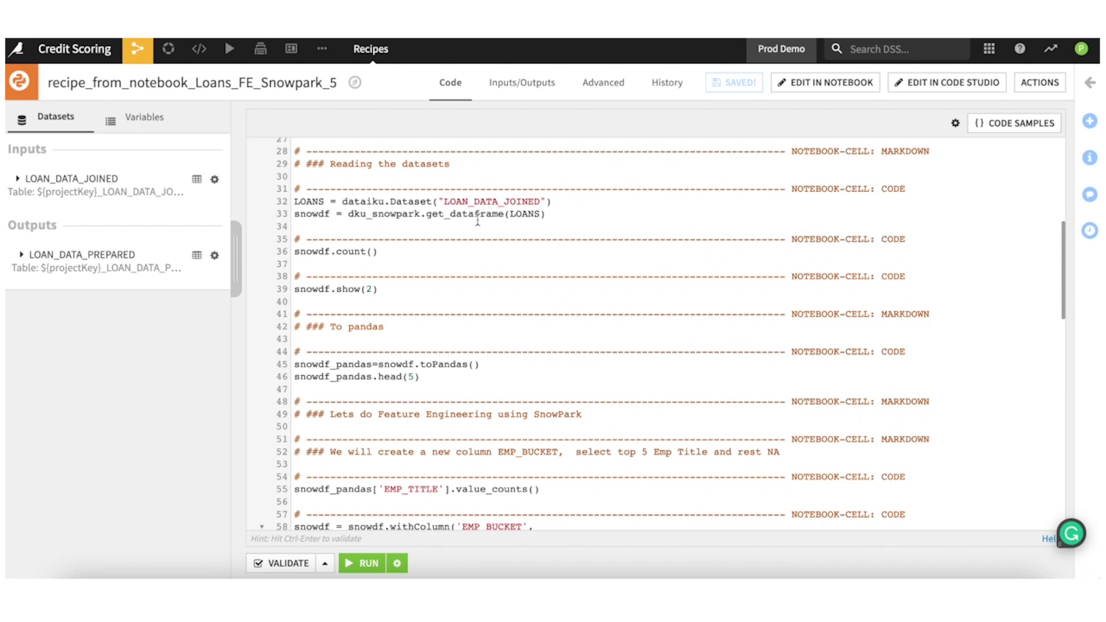
scroll(400, 343, down, 9)
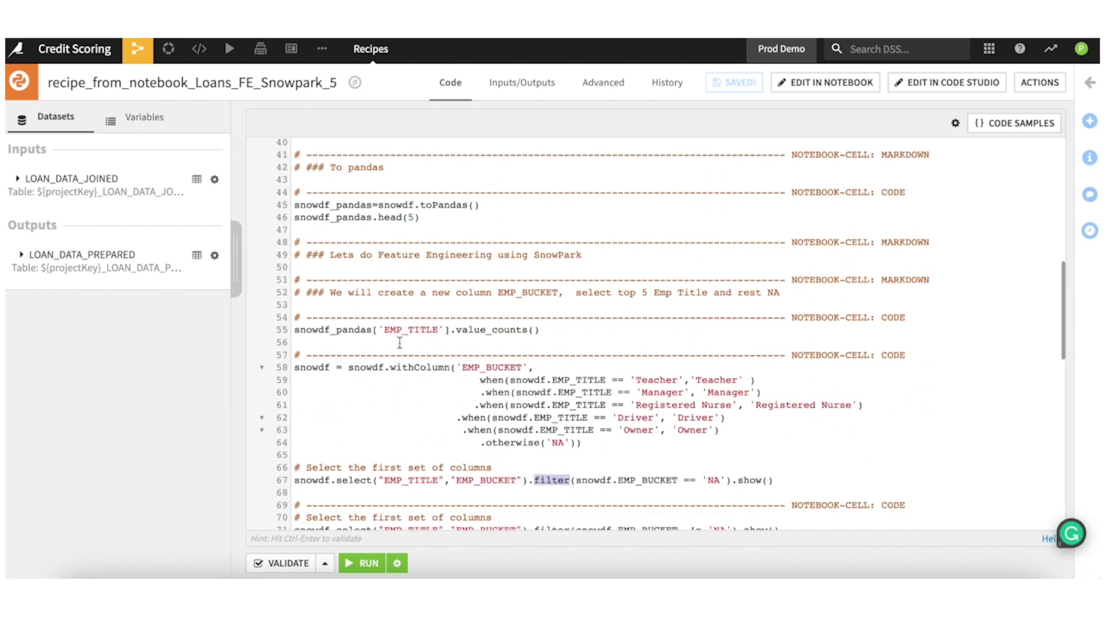
Examine the INSTALLMENT scaling code, highlighting the mean and stddev aggregations and the INSTALL_NORM column
scroll(400, 343, down, 1)
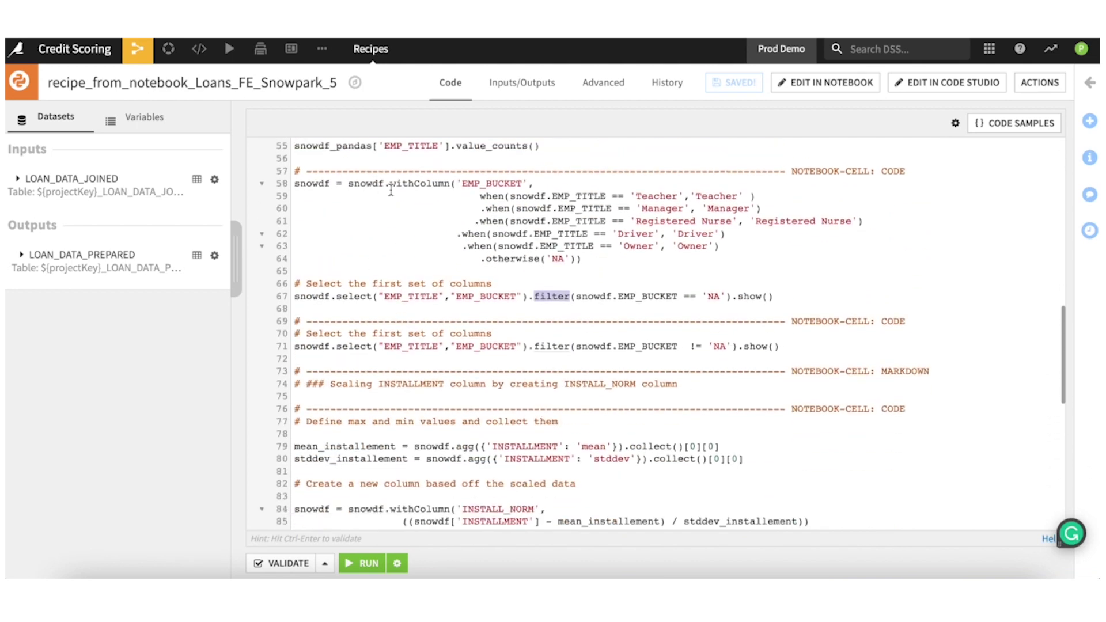
scroll(452, 308, down, 3)
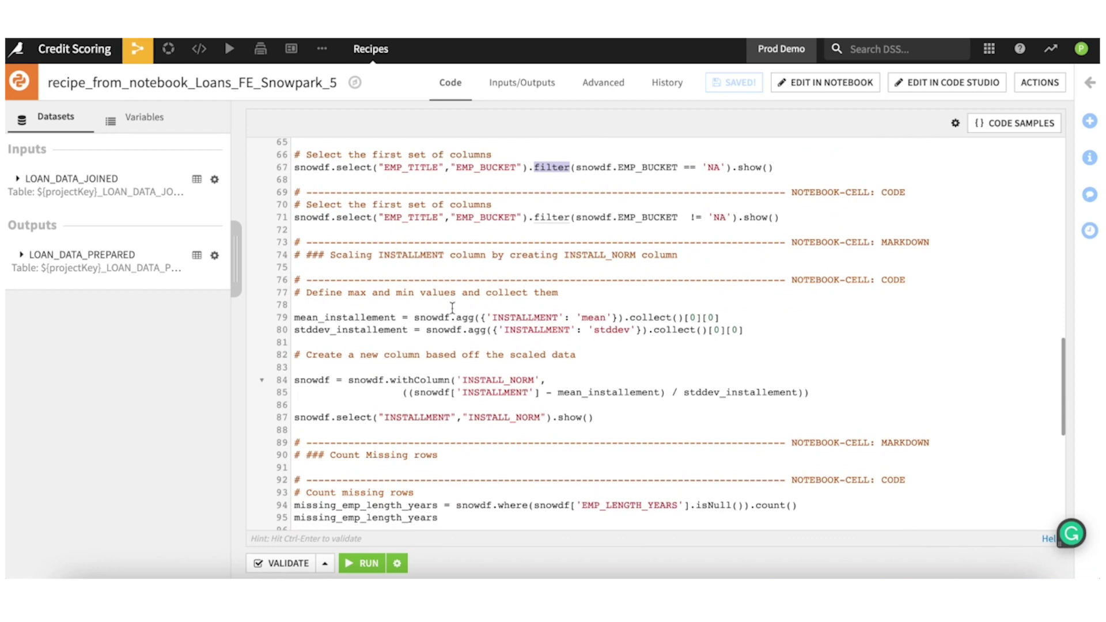
scroll(470, 339, down, 1)
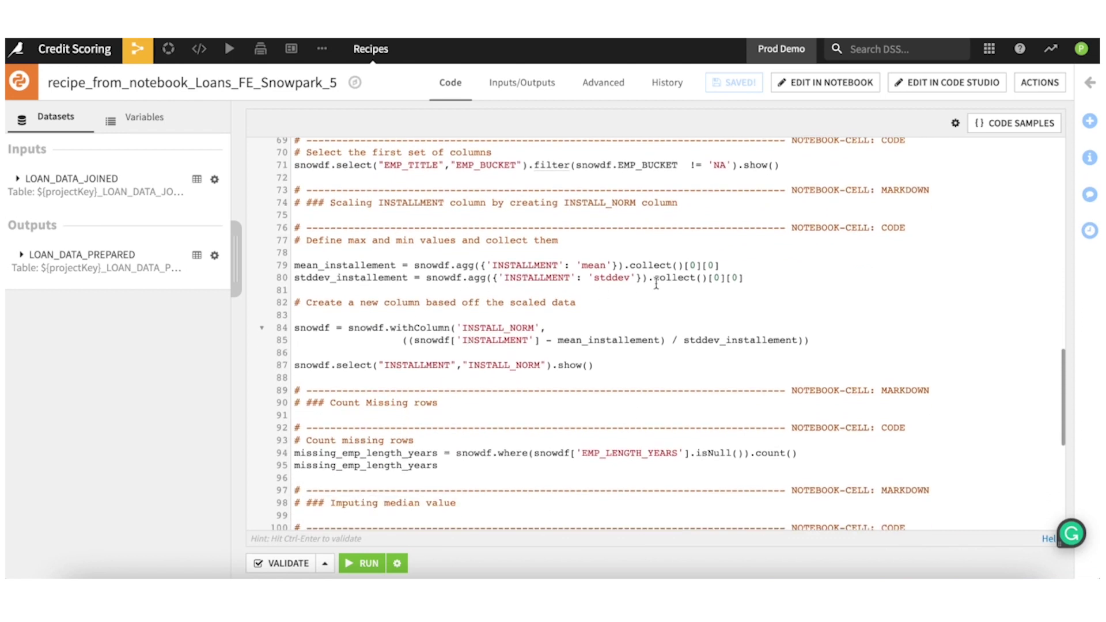
drag(625, 268, 476, 267)
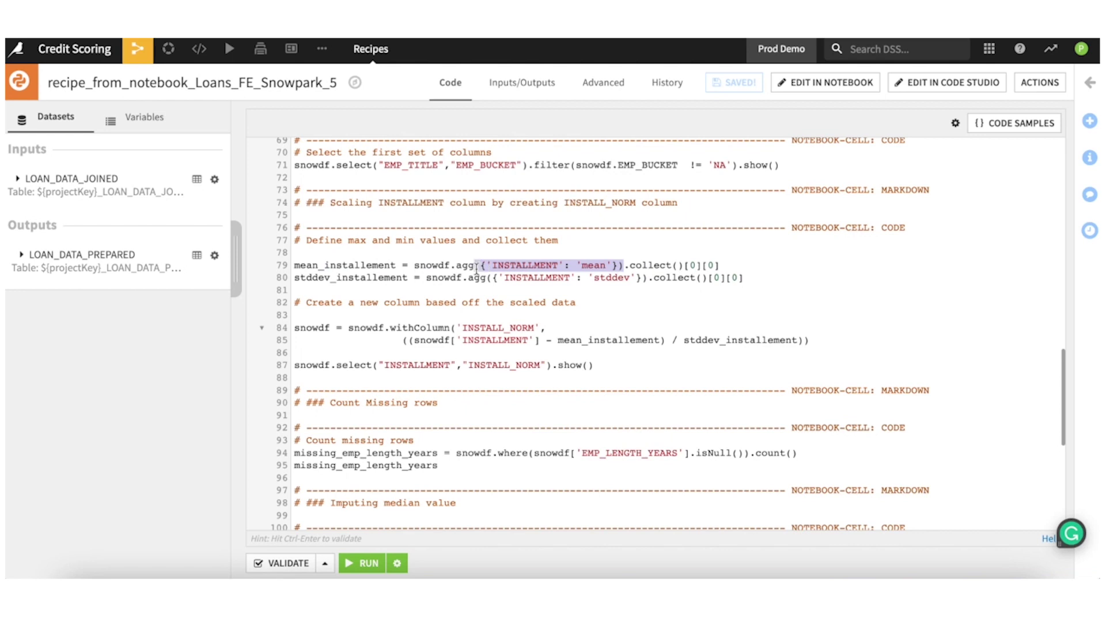
double_click(596, 269)
click(607, 278)
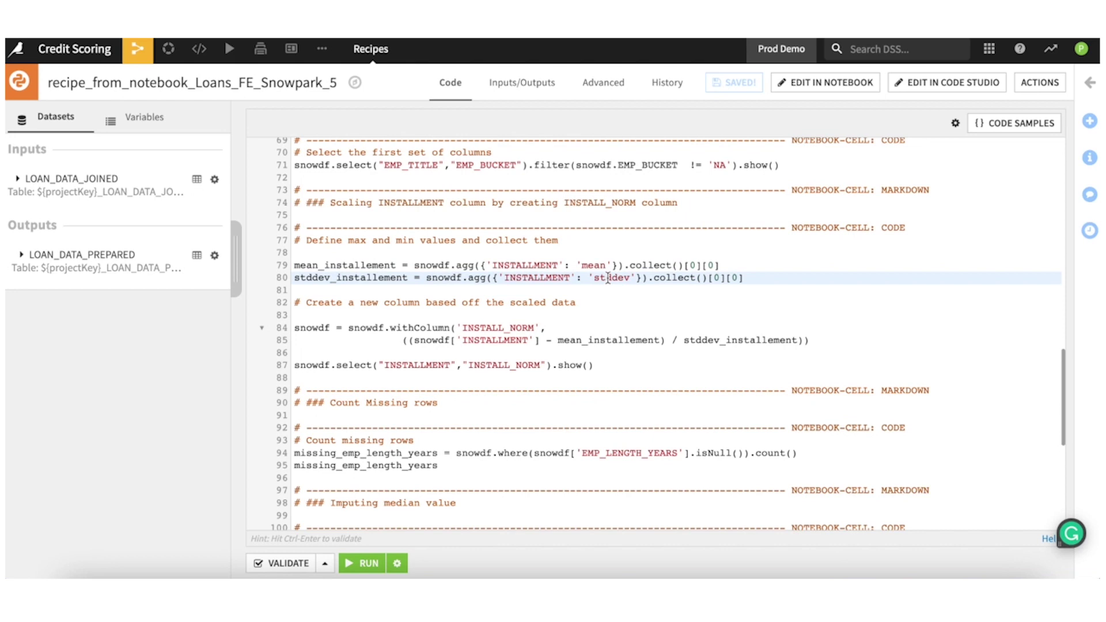
double_click(608, 278)
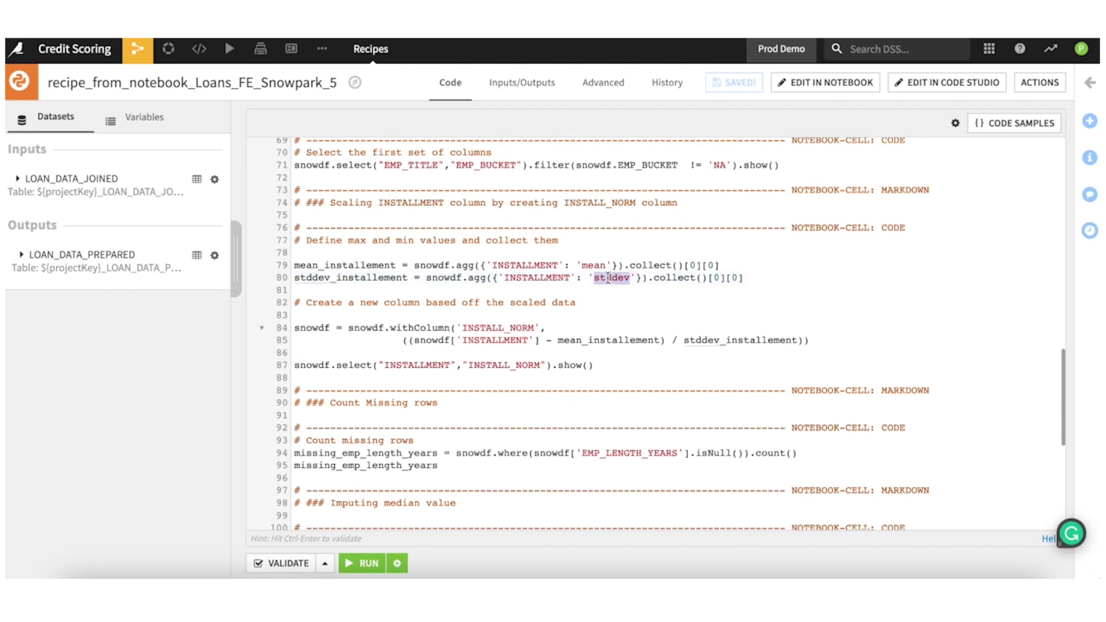
double_click(516, 326)
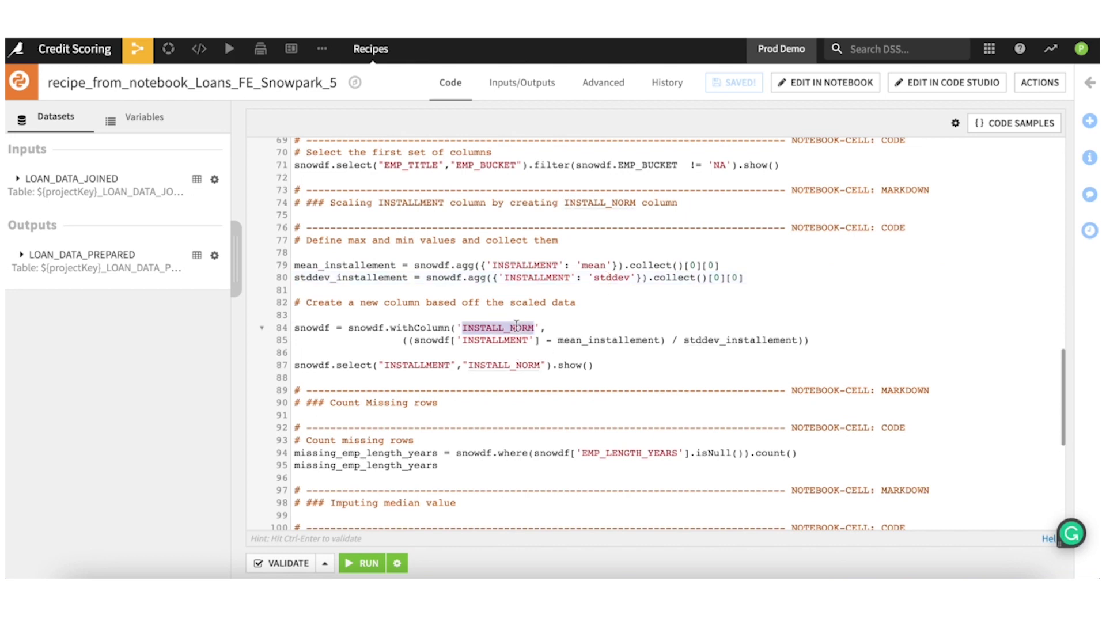
Examine the rest of the recipe code, covering missing row counts, median imputation of EMP_LENGTH_YEARS and dropped columns
scroll(517, 326, down, 5)
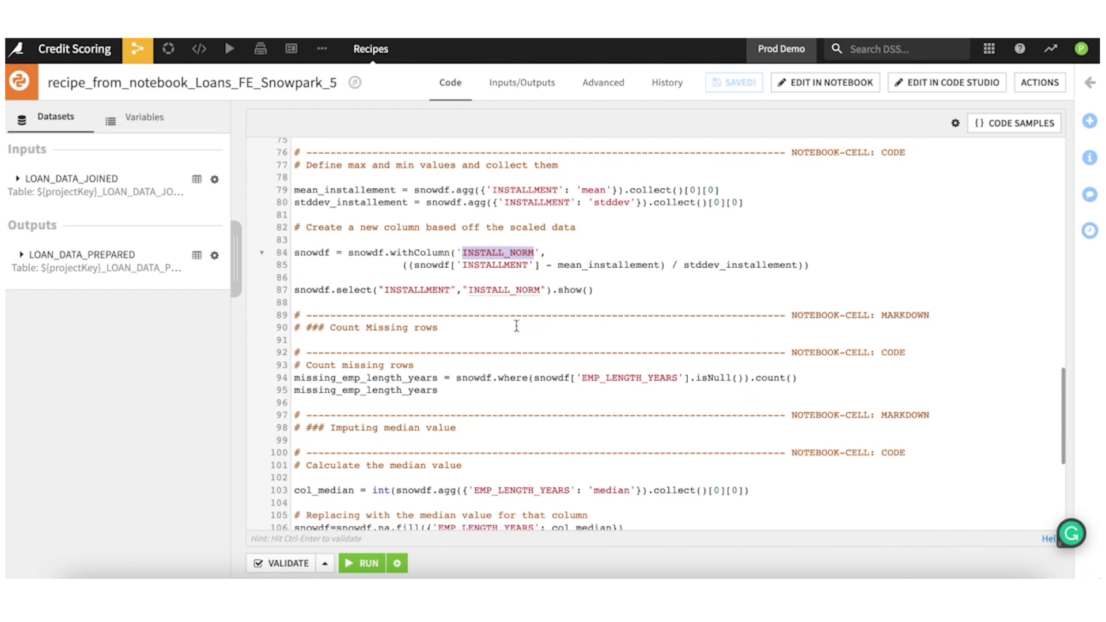
scroll(517, 326, down, 1)
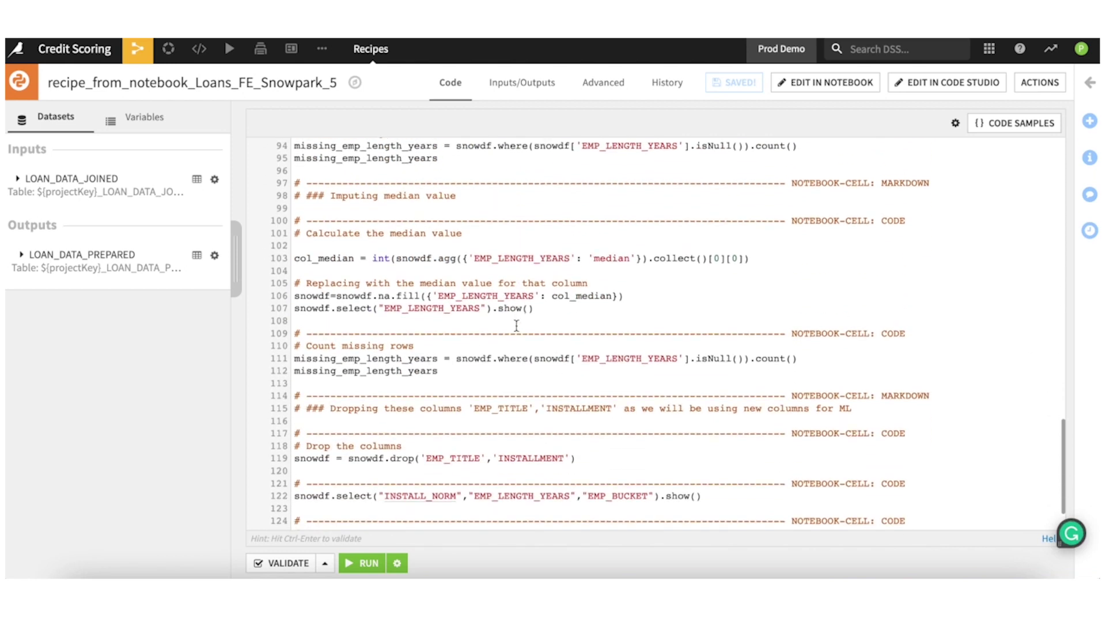
scroll(517, 326, down, 1)
scroll(517, 326, up, 20)
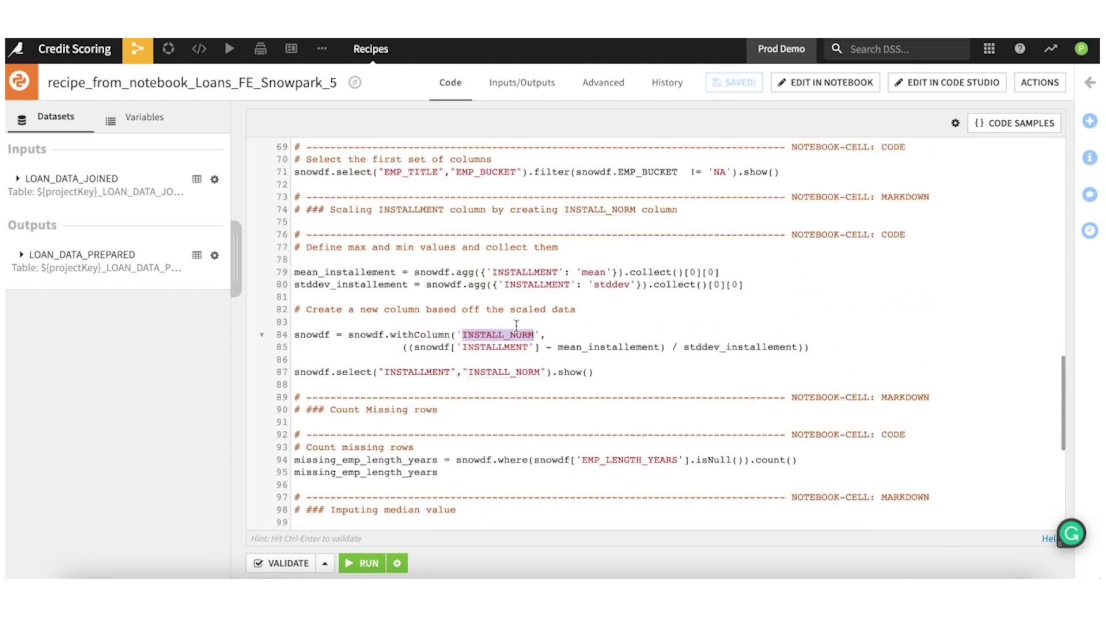
Return to the project's Flow and go from the Data Preparation zone to the Train, Evaluate, and Monitor Models zone
click(137, 48)
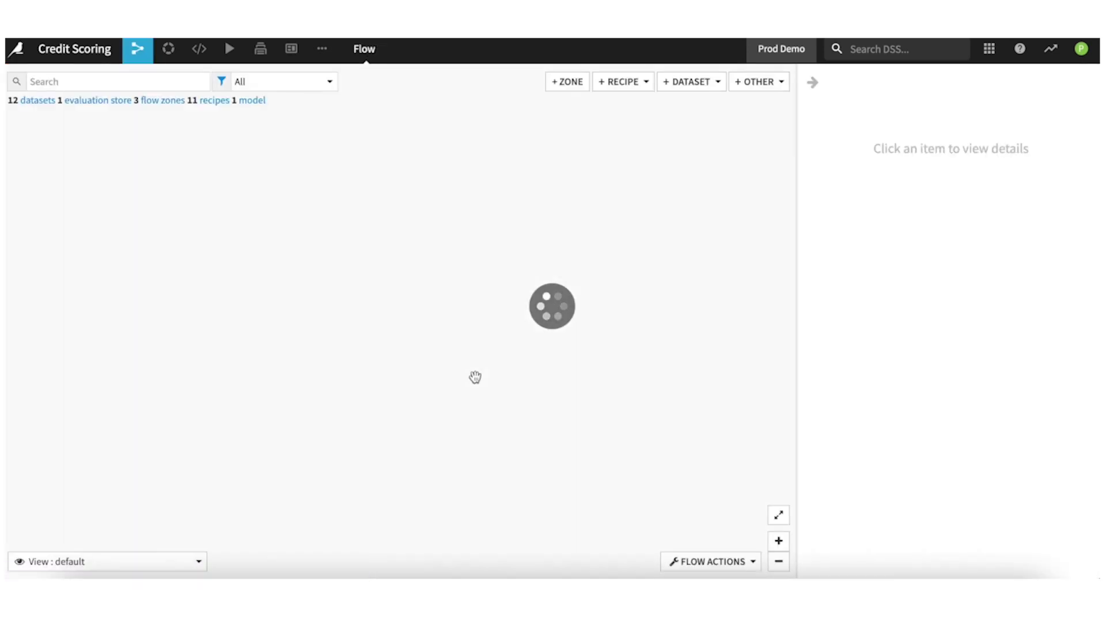
drag(444, 444, 362, 487)
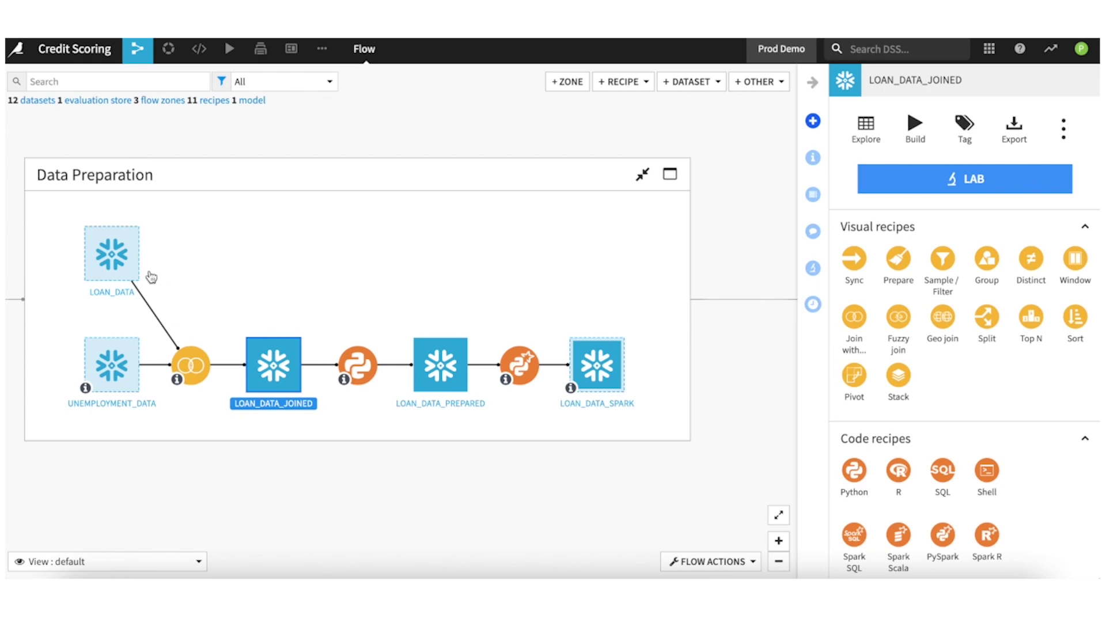
click(375, 374)
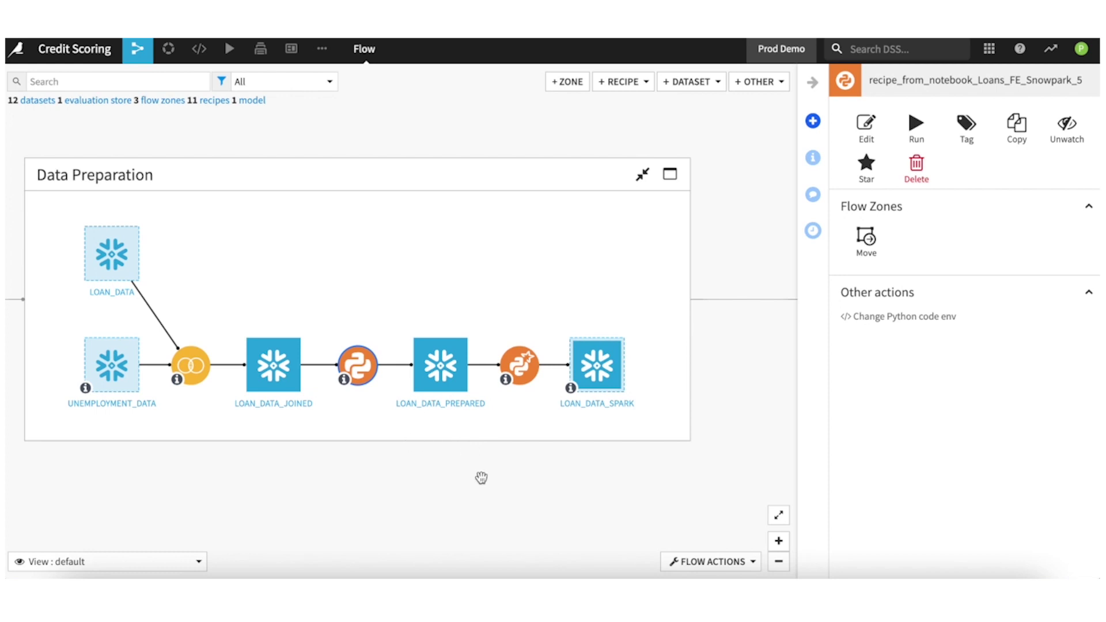
drag(486, 490, 294, 472)
drag(515, 483, 292, 482)
drag(325, 361, 221, 410)
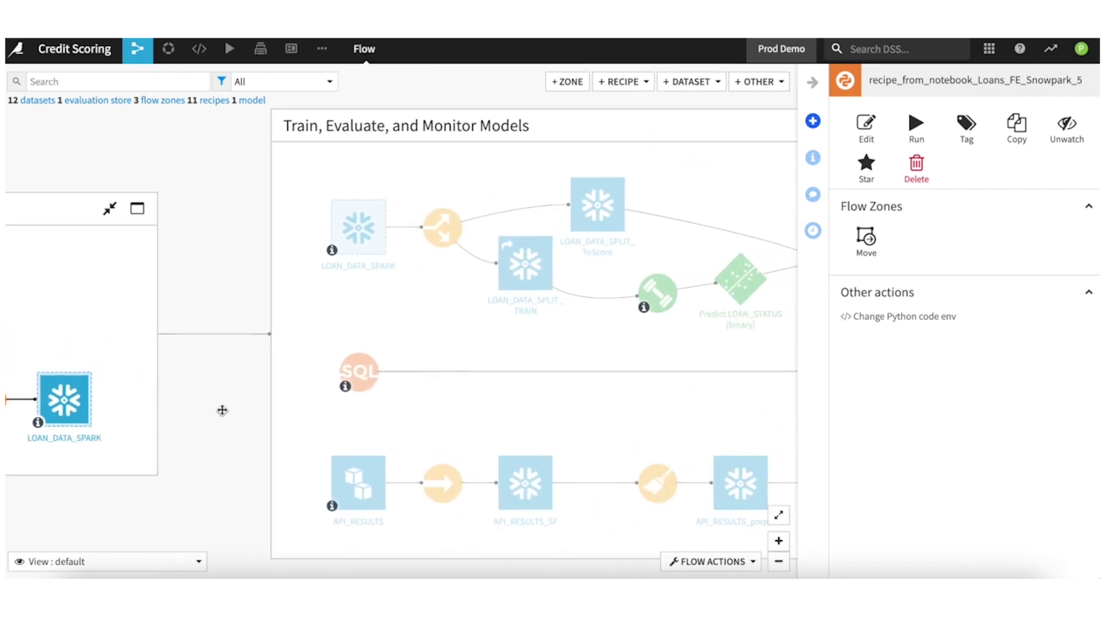
Inspect the split recipe on LOAN_DATA_SPARK and its output datasets LOAN_DATA_SPLIT_TRAIN and LOAN_DATA_SPLIT_ToScore
click(442, 227)
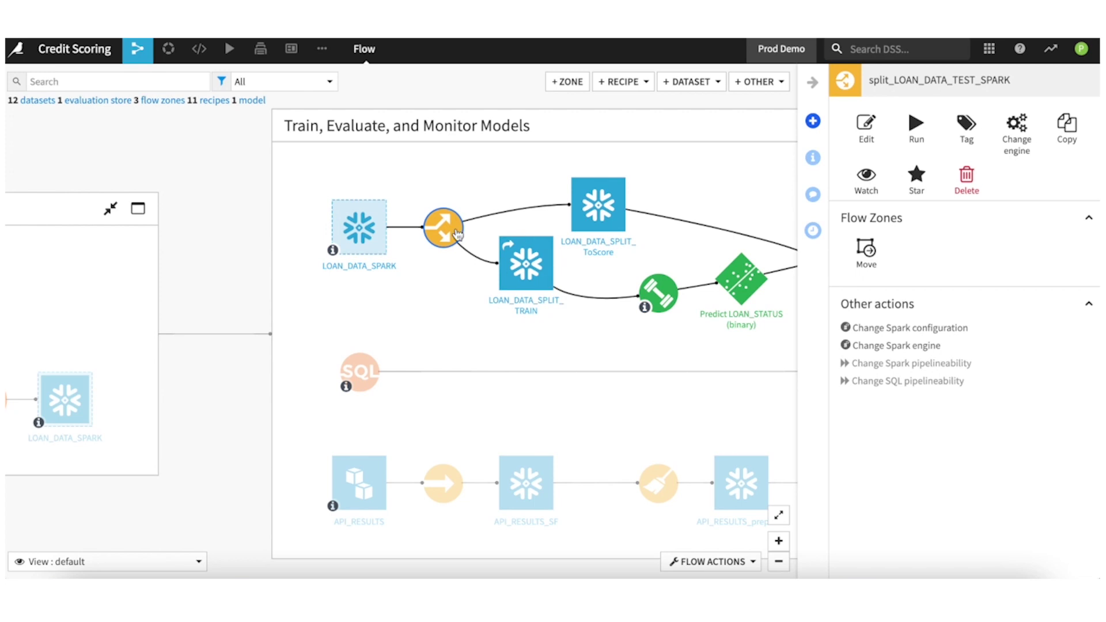
click(540, 289)
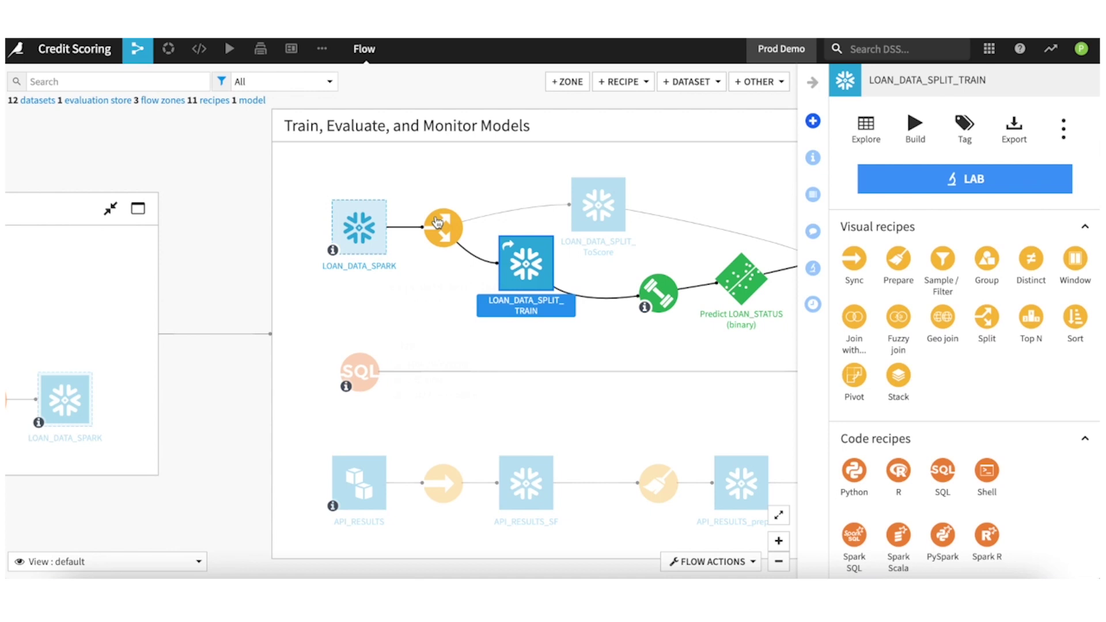
click(610, 211)
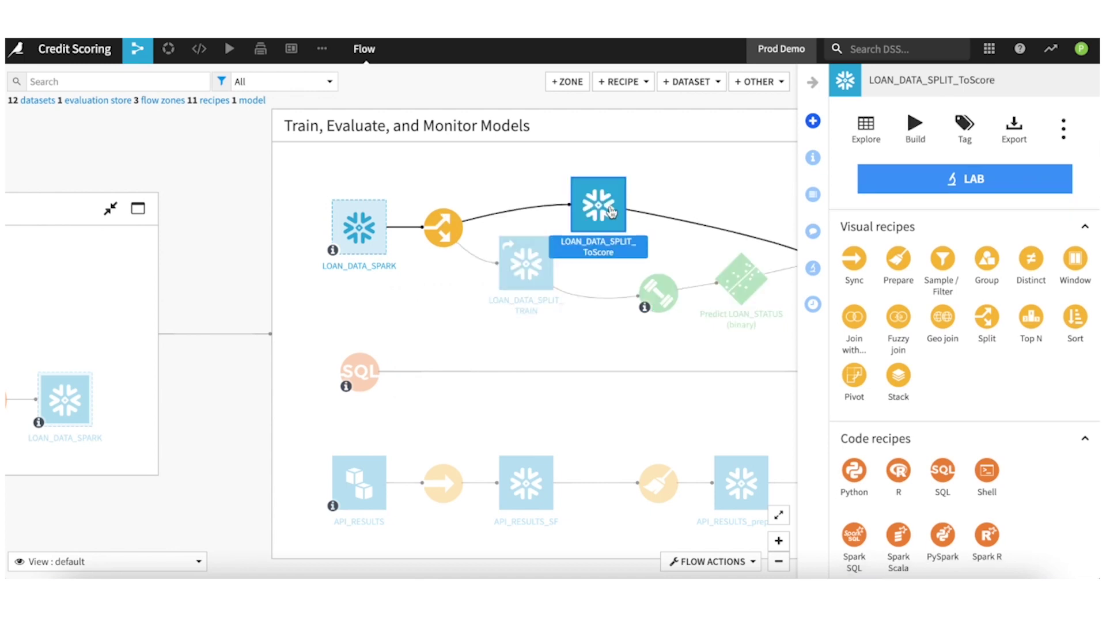
drag(681, 218, 464, 249)
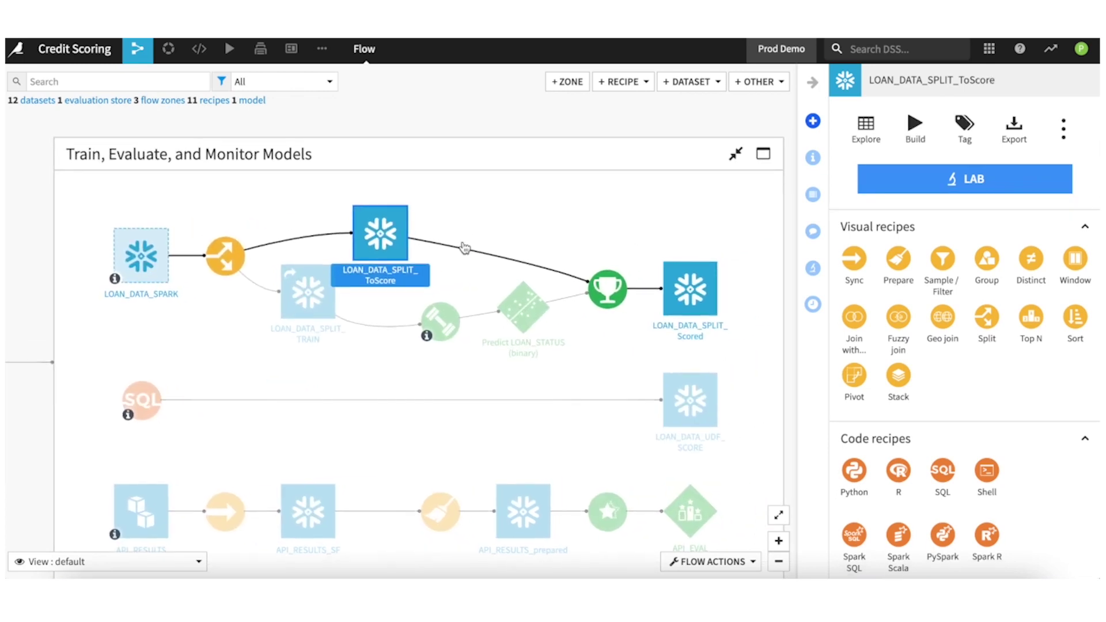
click(474, 132)
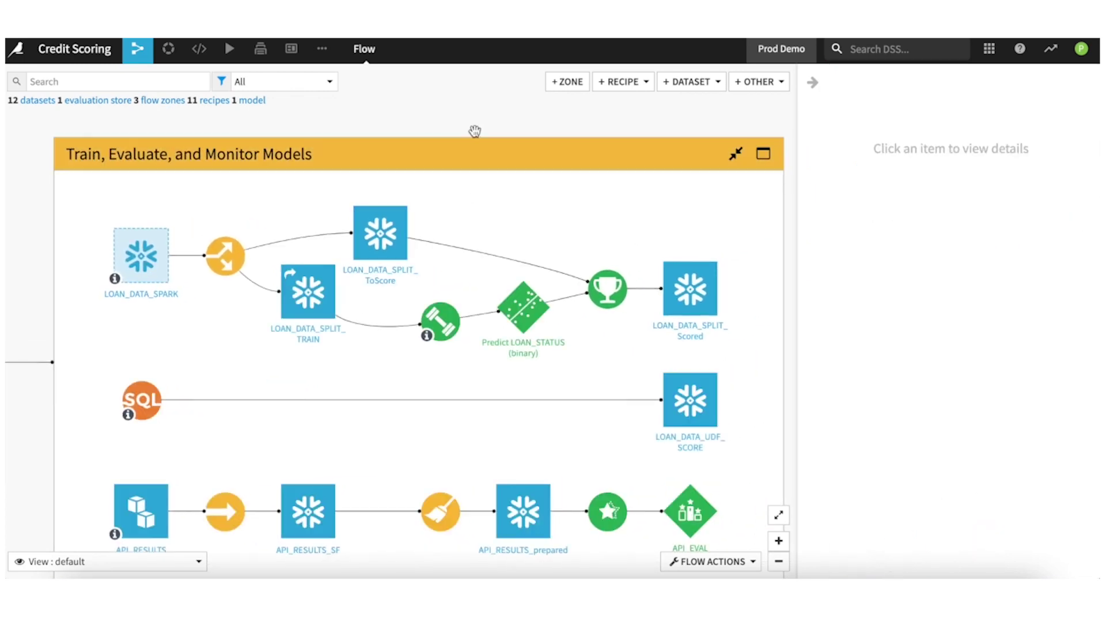
Create an in-memory Quick Prototypes AutoML prediction model on LOAN_DATA_SPLIT_TRAIN with LOAN_STATUS as the target
click(316, 291)
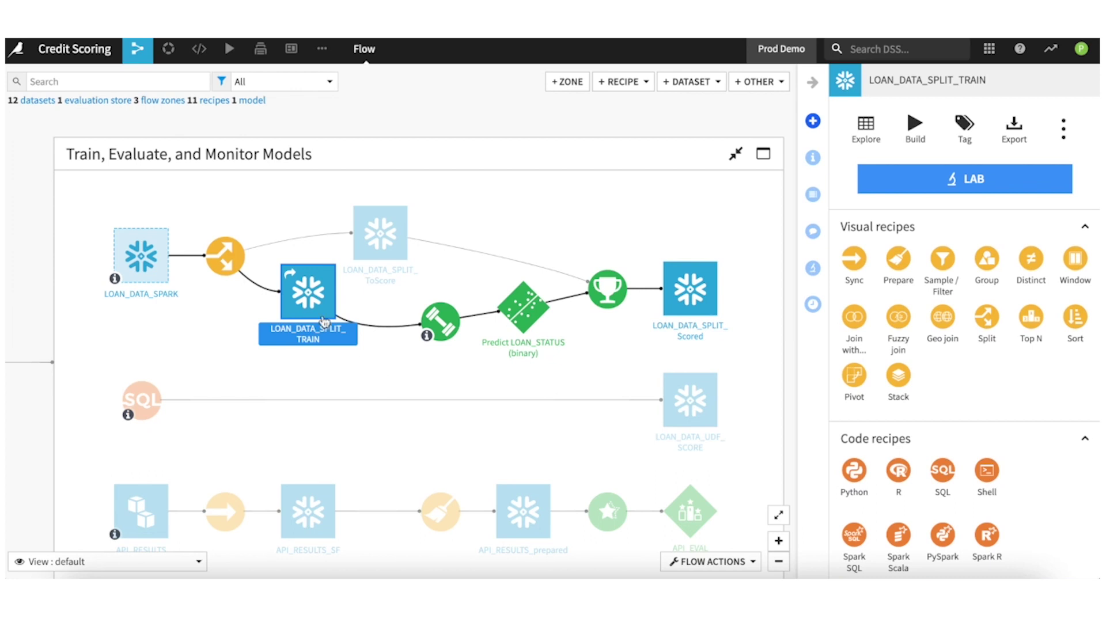
mouse_move(314, 299)
click(924, 182)
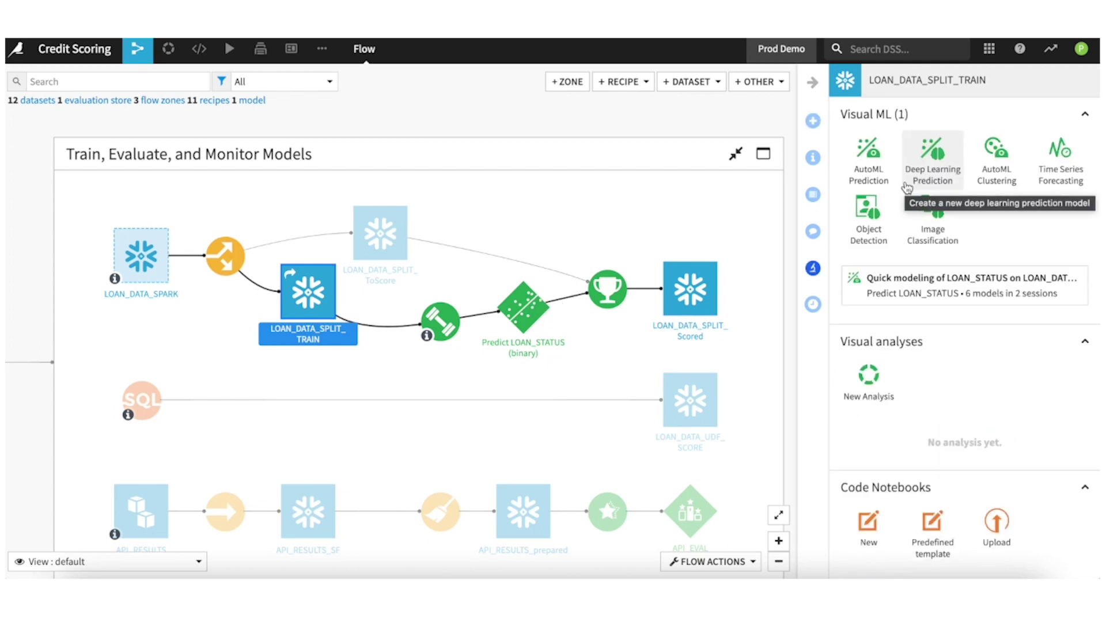
click(878, 182)
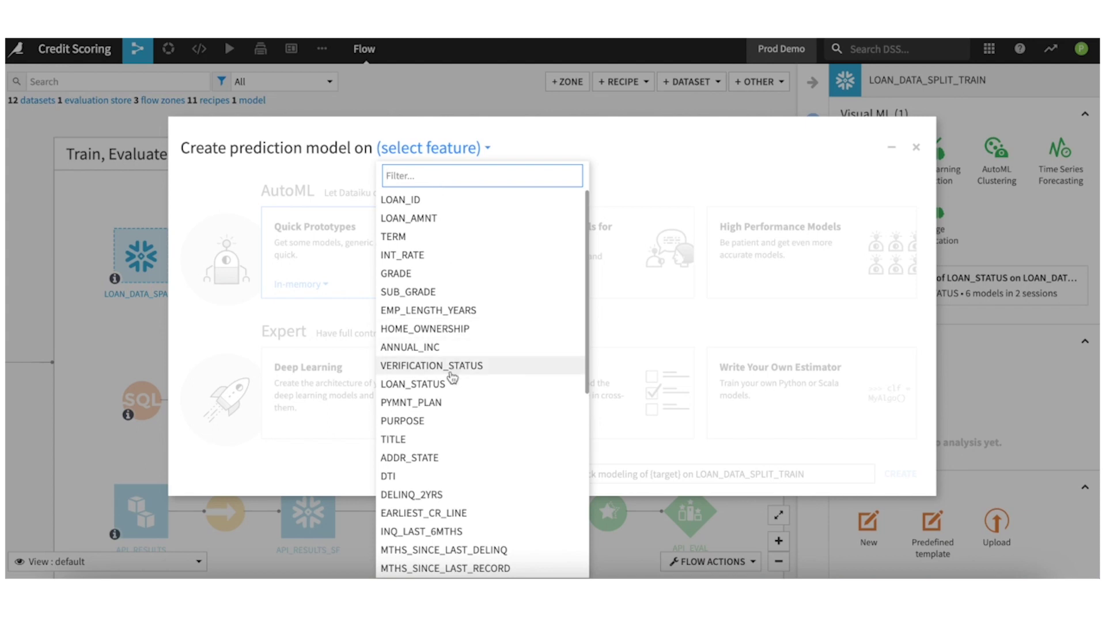
click(450, 385)
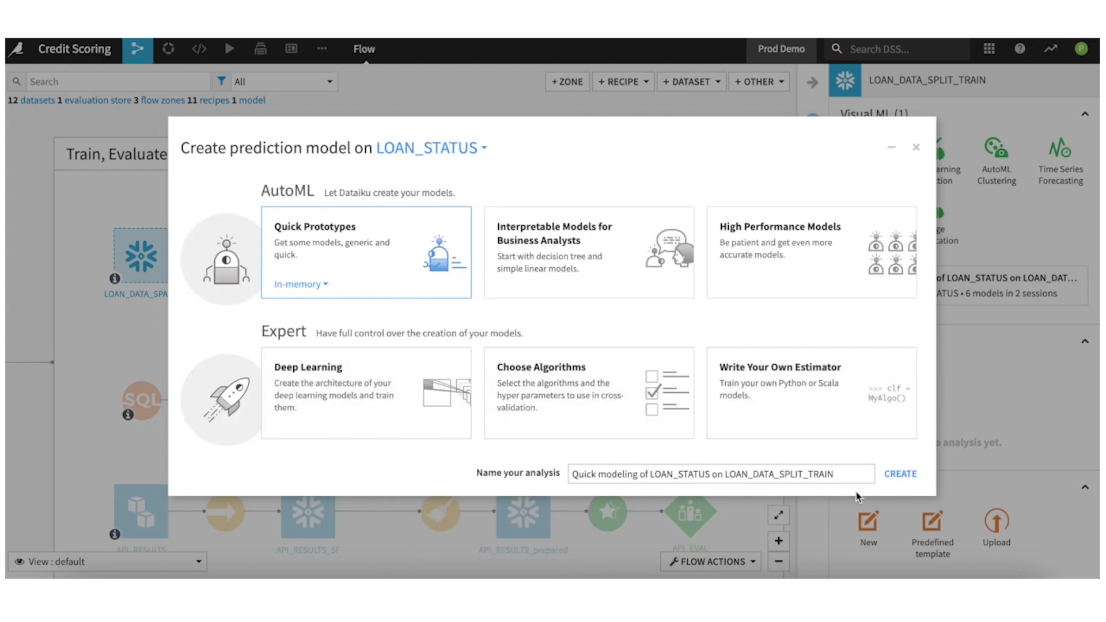
click(900, 474)
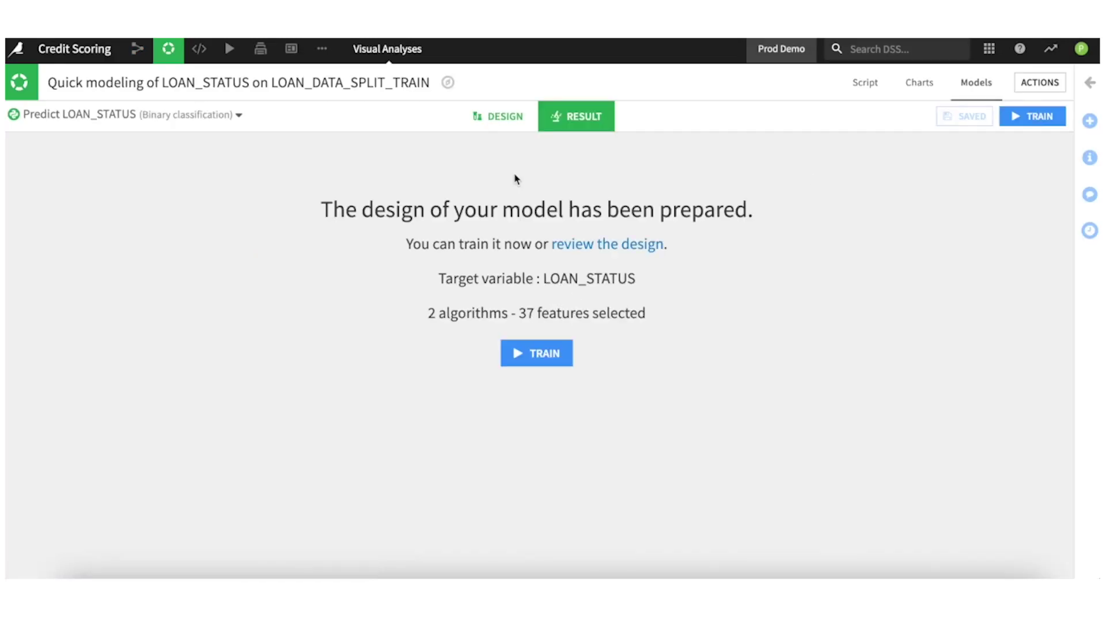
Review the model design's target settings and its train/test set sampling, splitting and train ratio
click(498, 117)
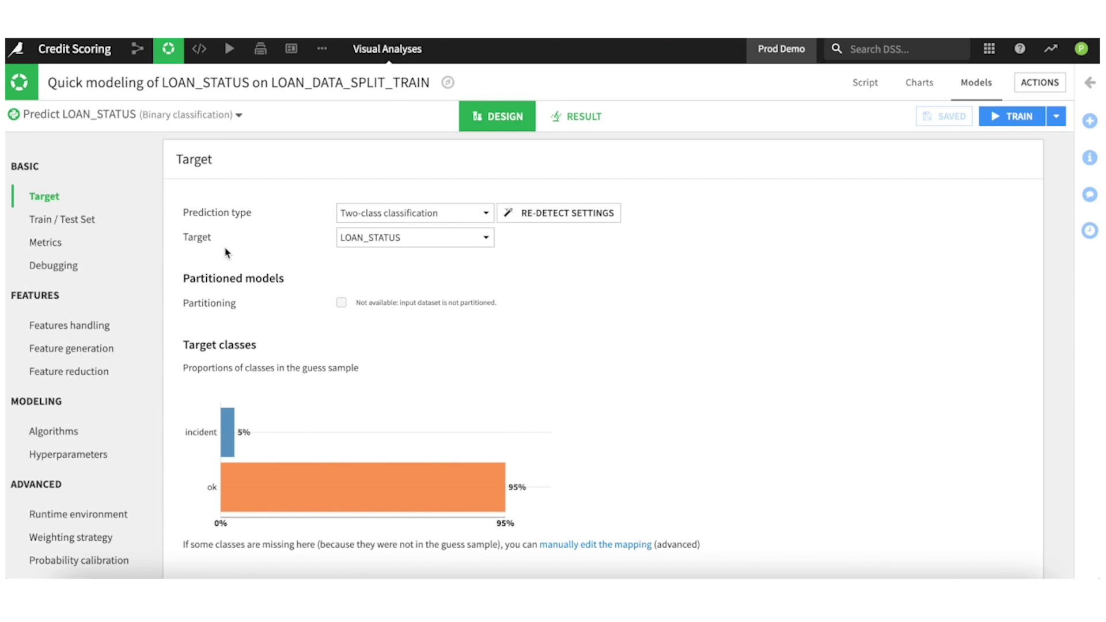
click(63, 229)
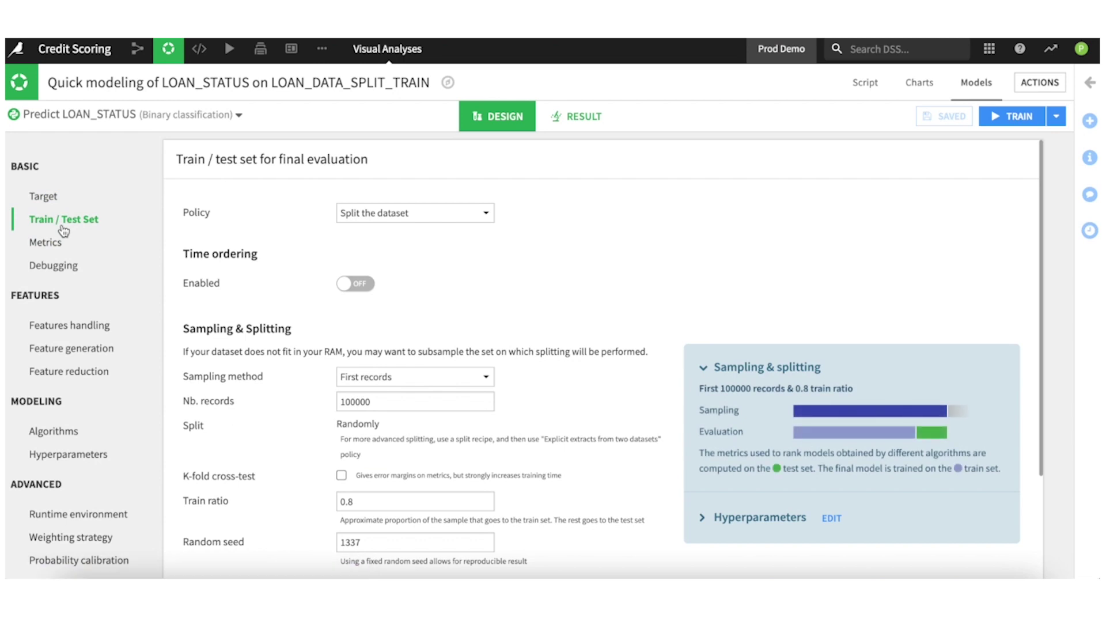
scroll(209, 481, down, 3)
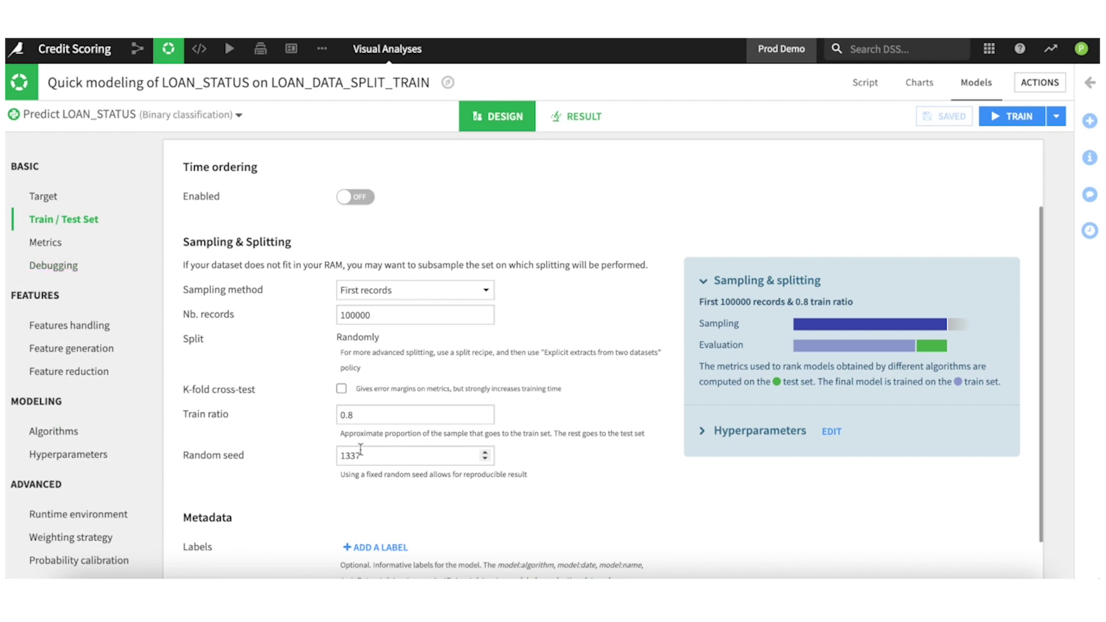
drag(362, 415, 329, 418)
click(368, 414)
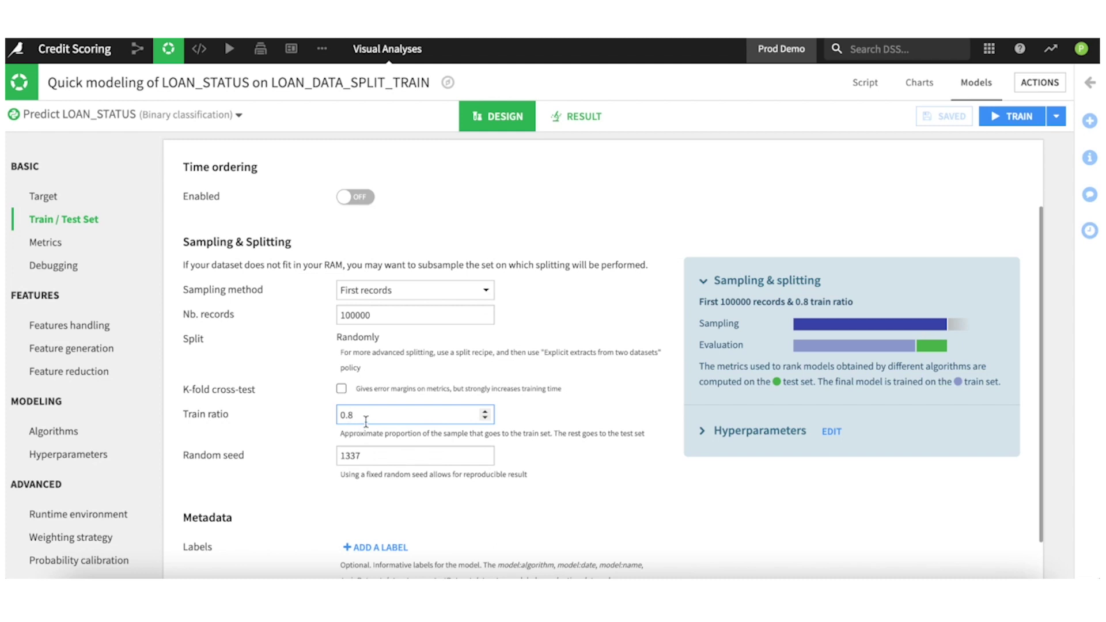
Review the available hyperparameter optimization metrics and the debugging diagnostics and assertions in the model design
click(47, 242)
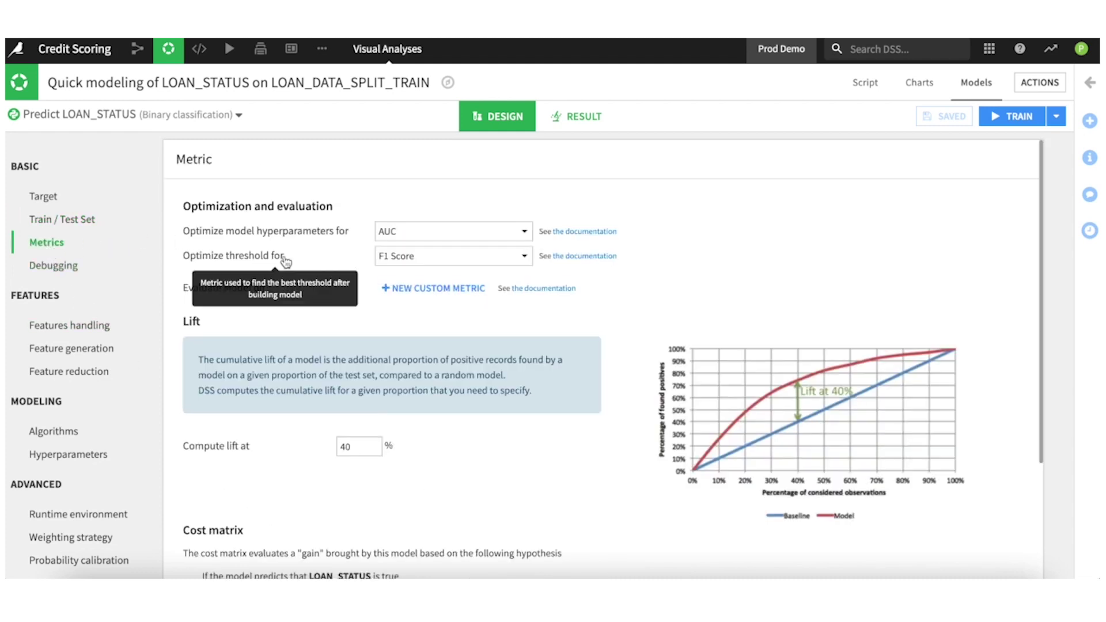
click(442, 234)
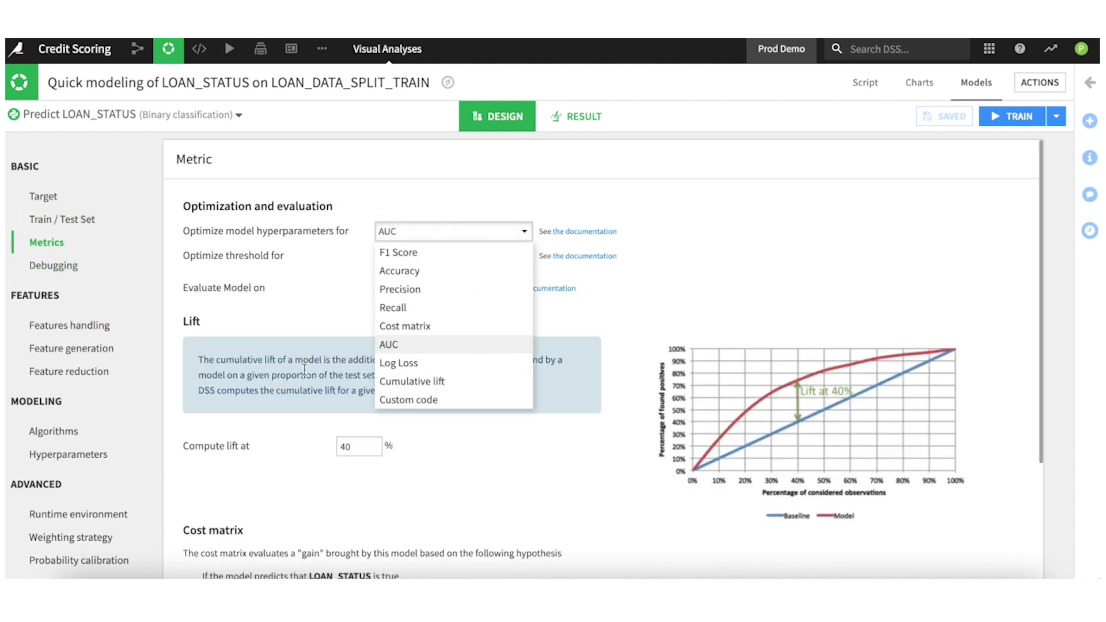
click(241, 377)
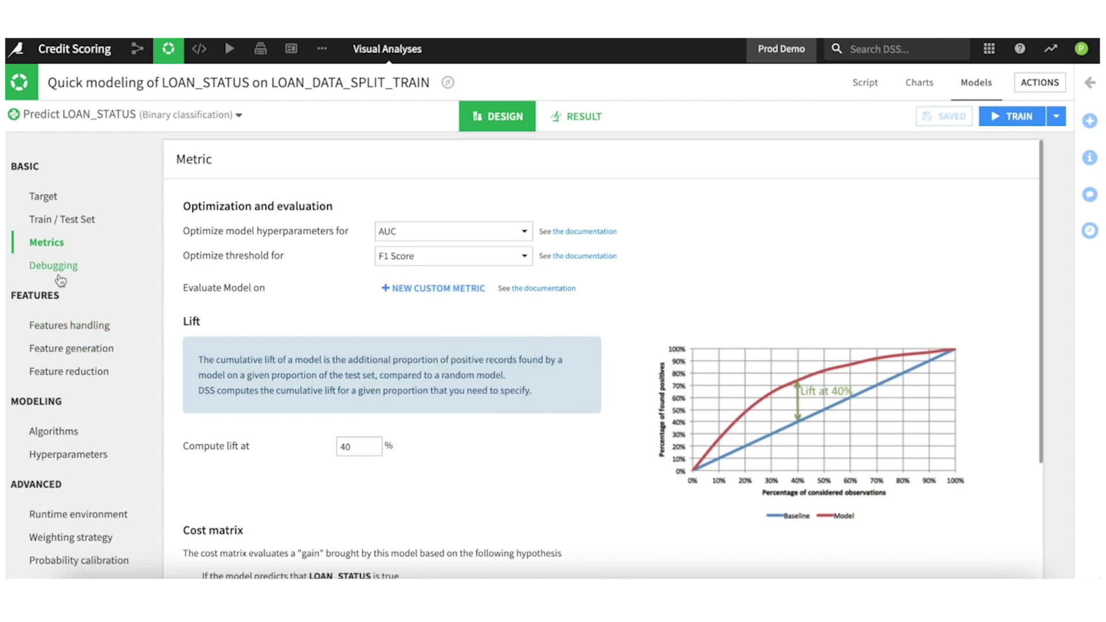
click(57, 270)
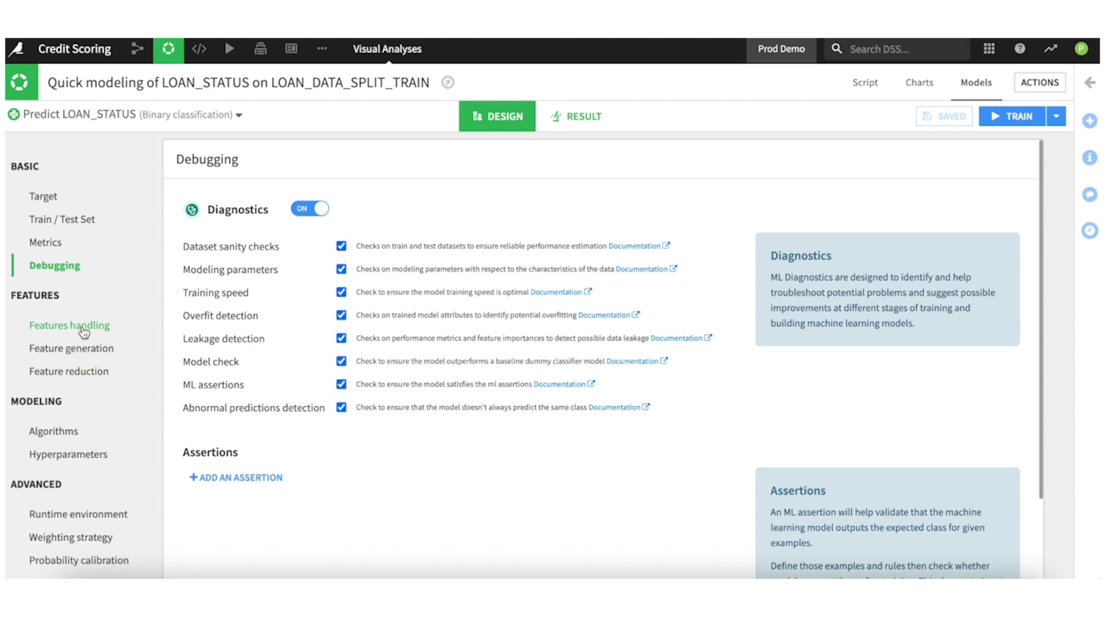
scroll(296, 526, down, 3)
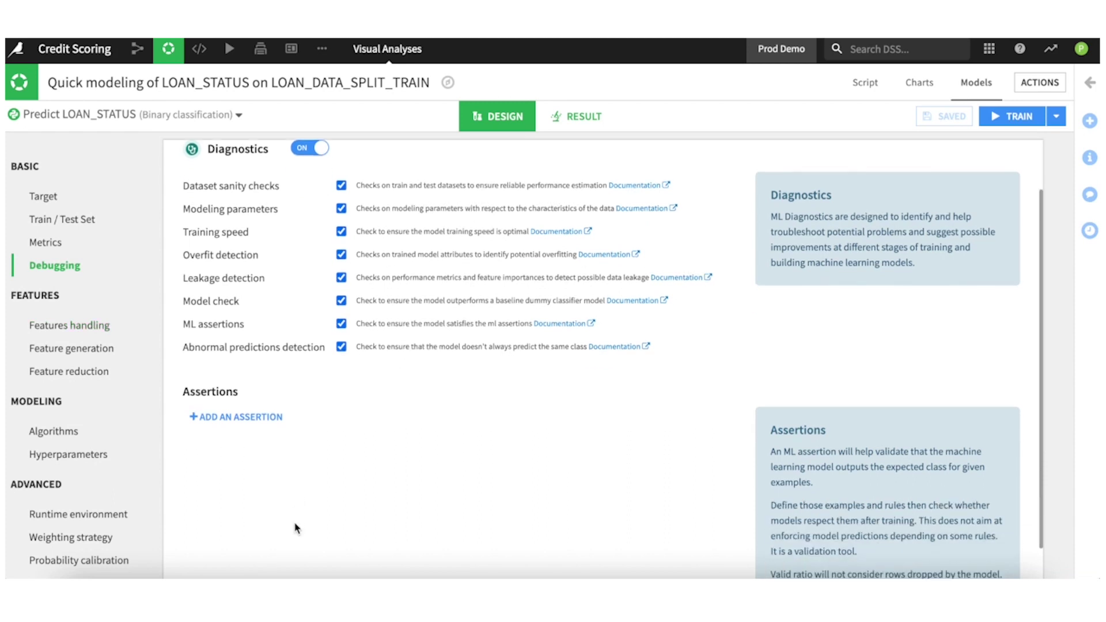
scroll(296, 526, up, 3)
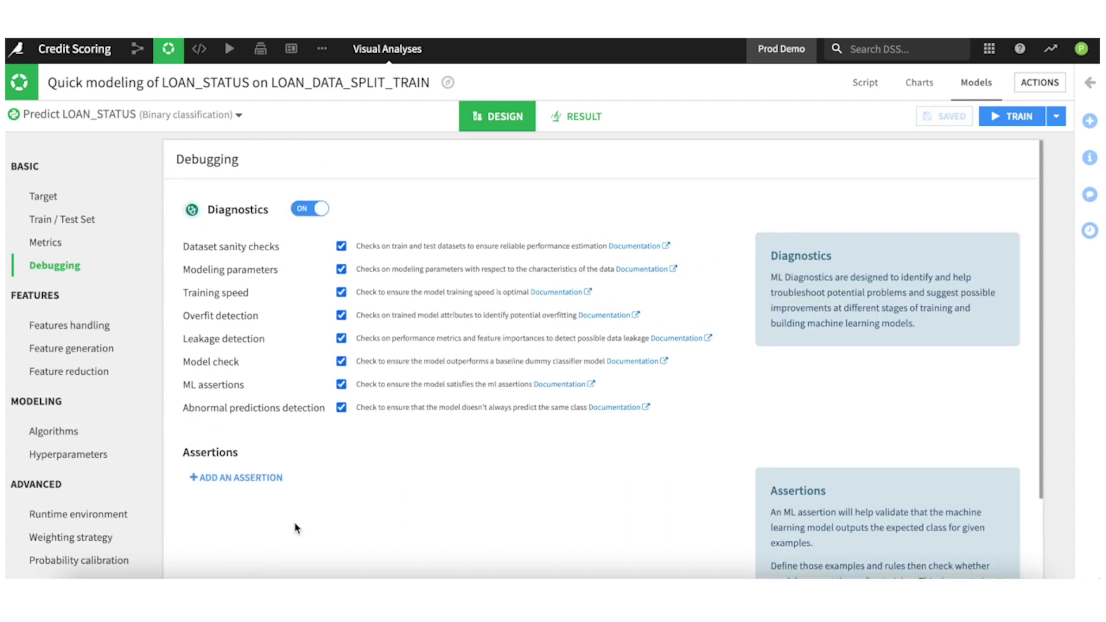
Examine the features handling list and the EMP_LENGTH_YEARS distribution, missing-value imputation and rescaling options
click(87, 333)
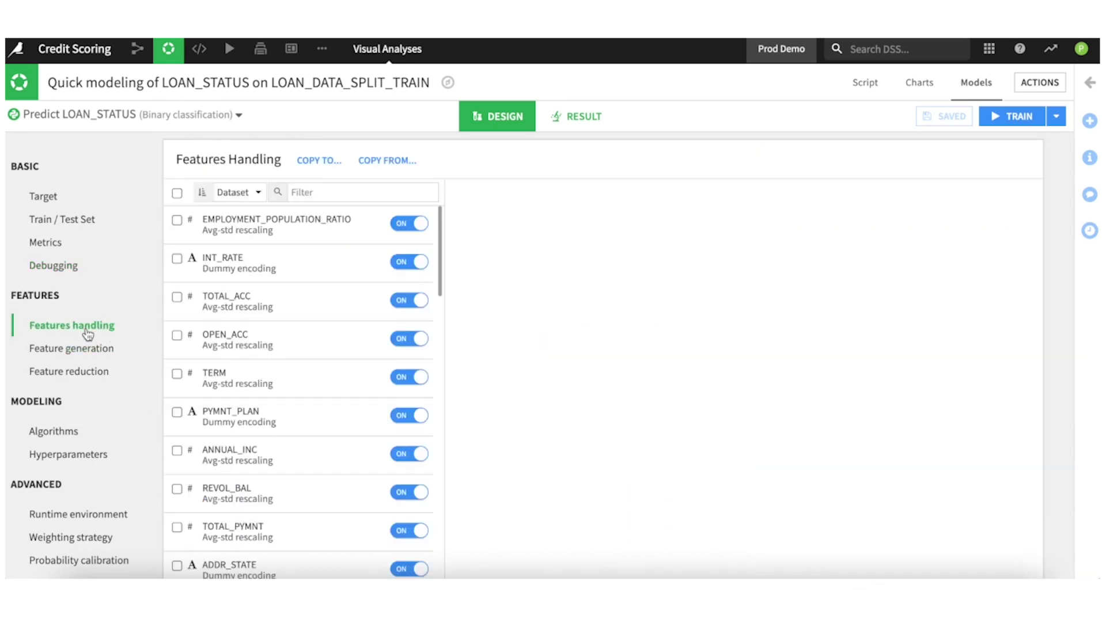
scroll(210, 381, down, 5)
scroll(211, 382, down, 2)
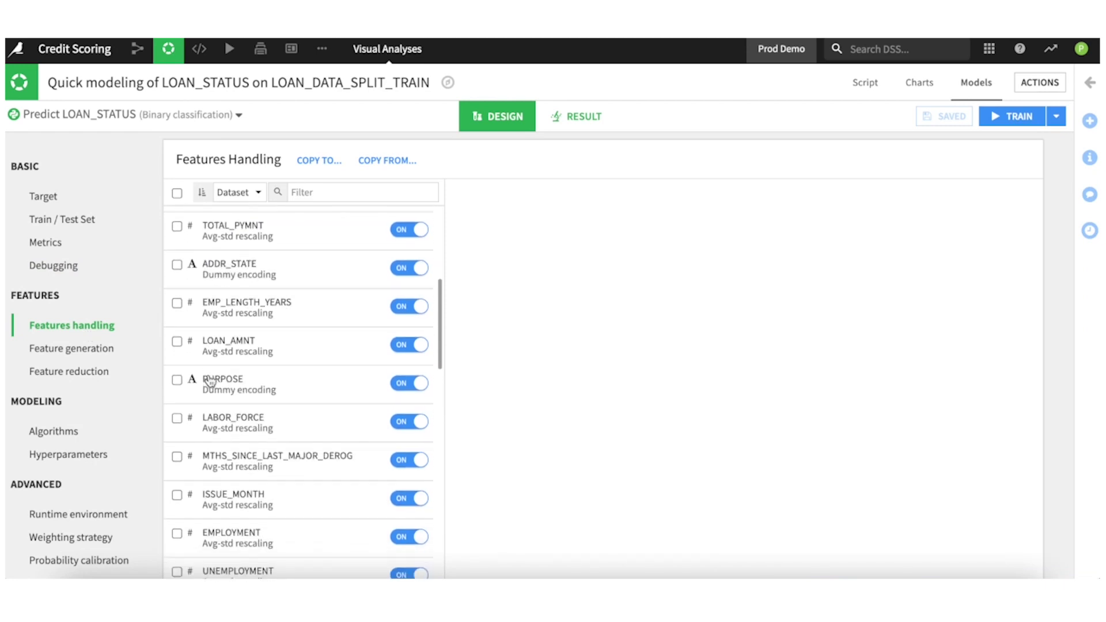
click(282, 315)
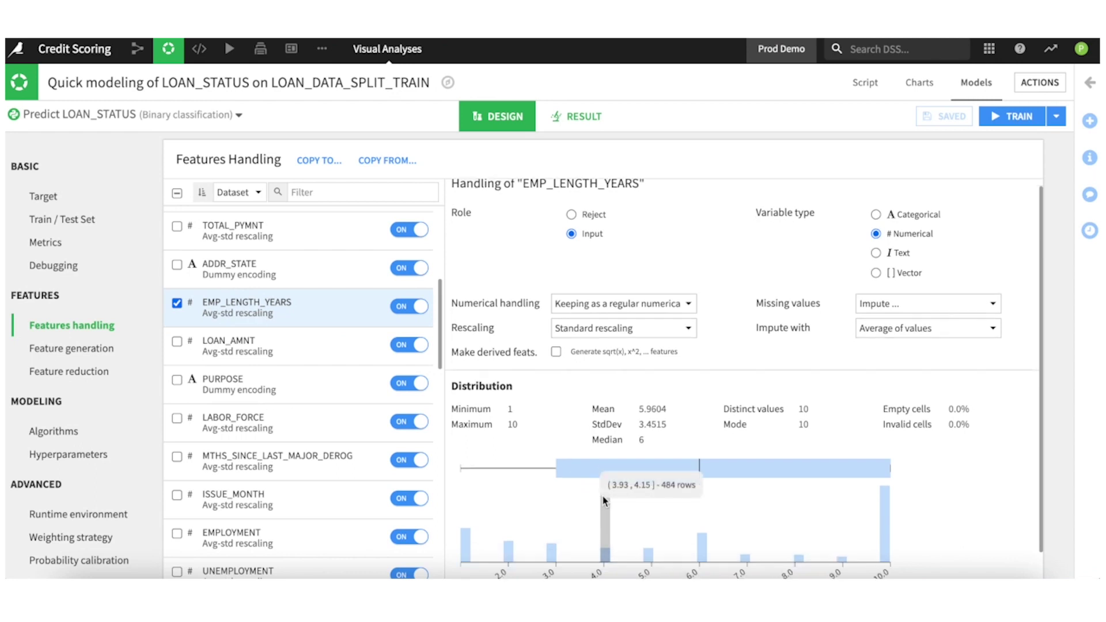
scroll(610, 507, down, 1)
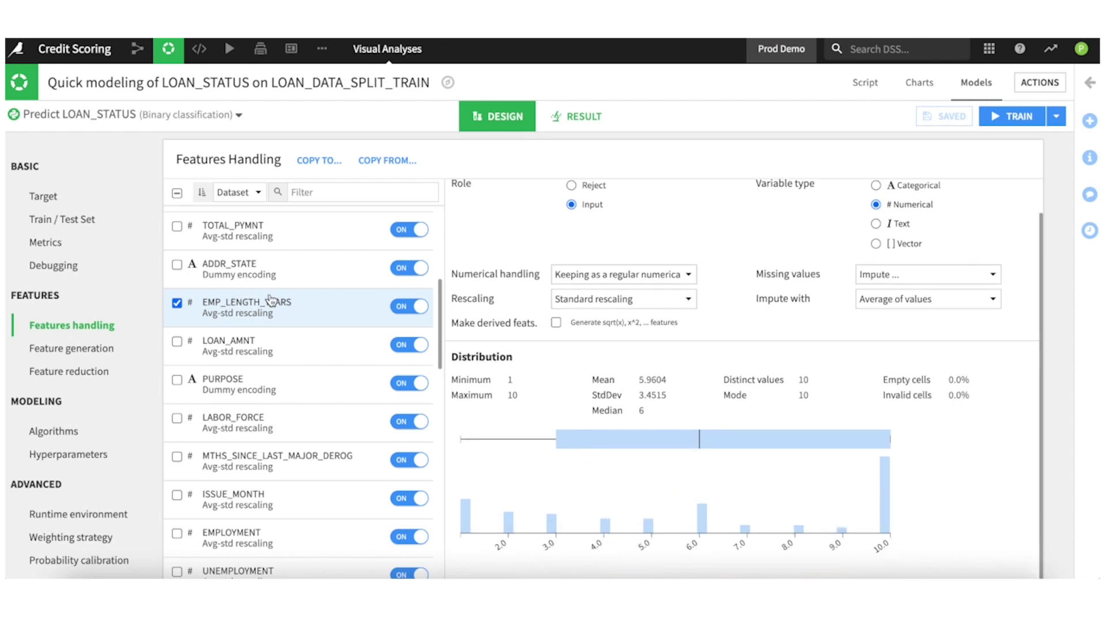
scroll(713, 443, up, 1)
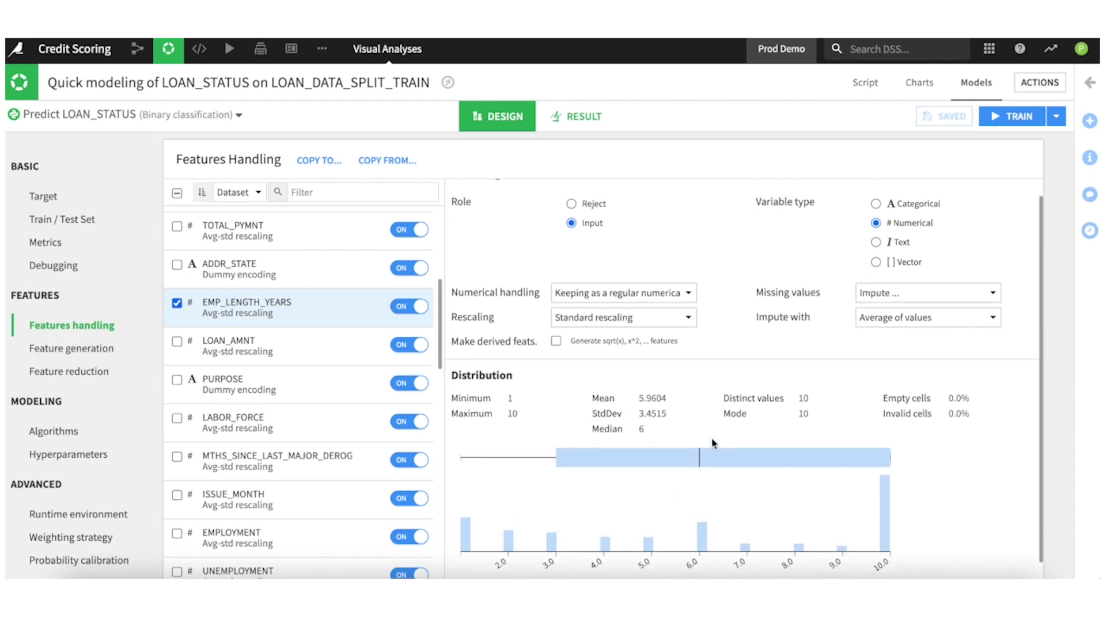
click(657, 318)
click(806, 369)
Enable the LightGBM algorithm alongside Random Forest and Logistic Regression, and train the models
click(52, 432)
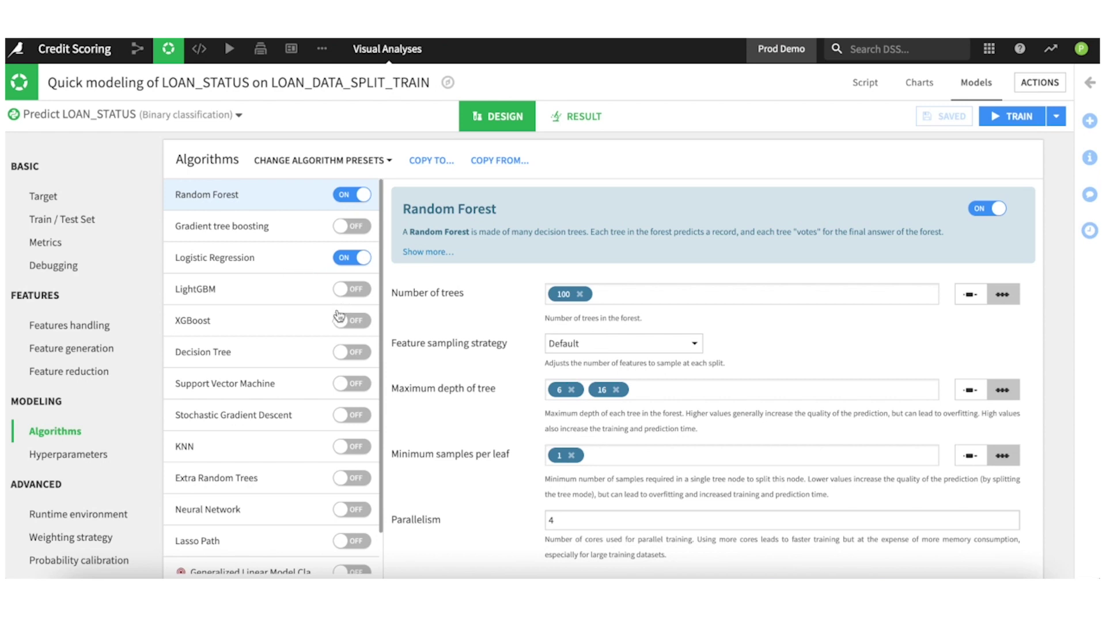
click(357, 292)
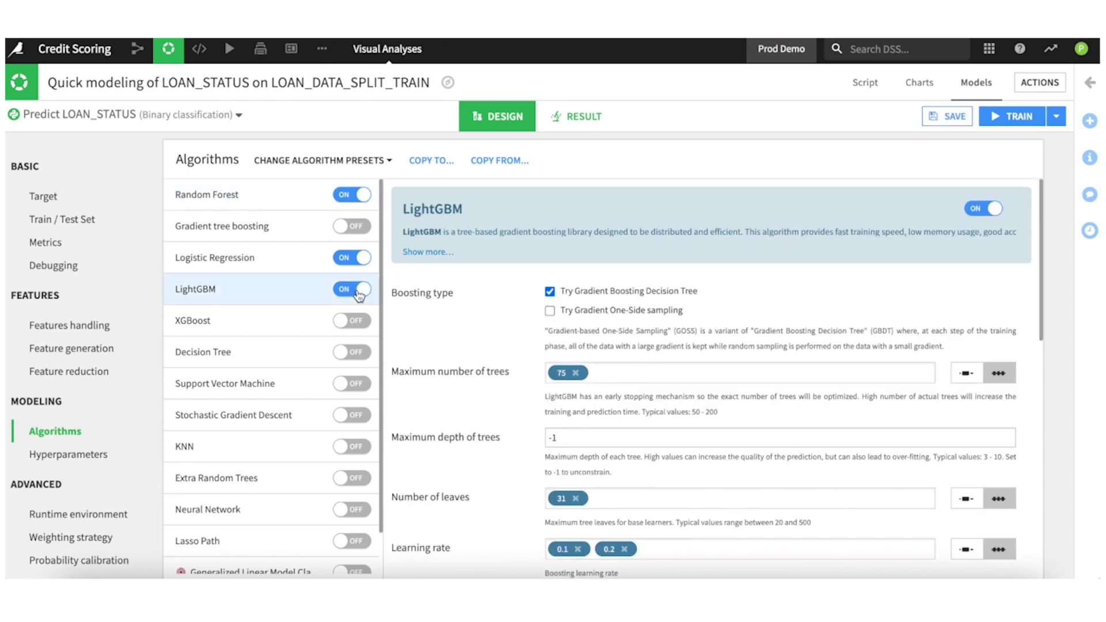
click(1015, 117)
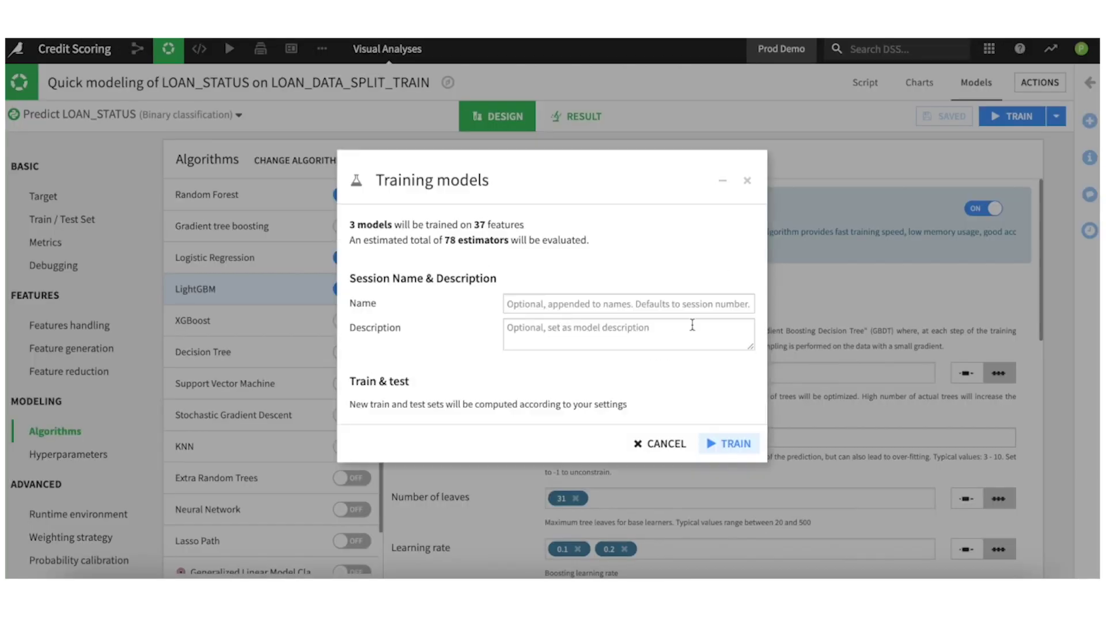
click(730, 444)
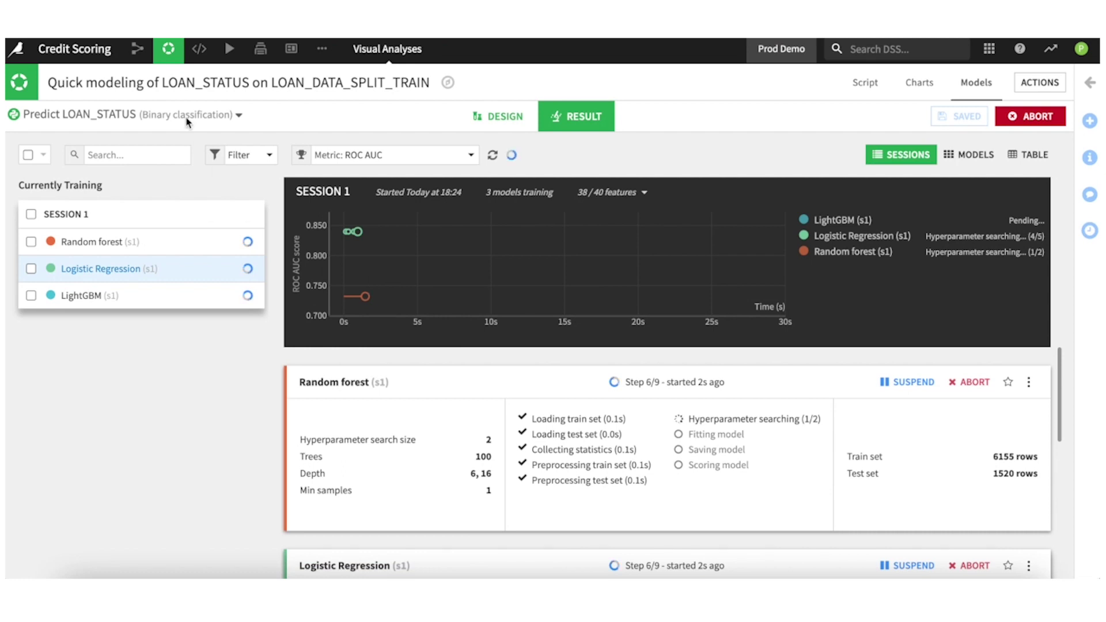
Open the Predict LOAN_STATUS (binary) saved model from the Flow and view its origin analysis
mouse_move(170, 48)
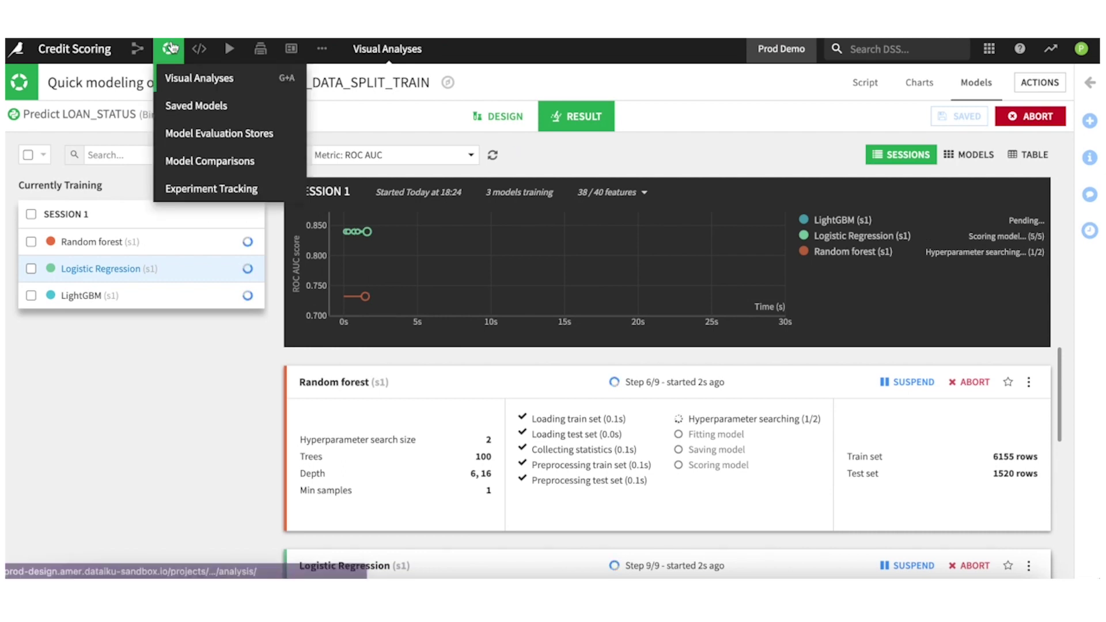
click(137, 50)
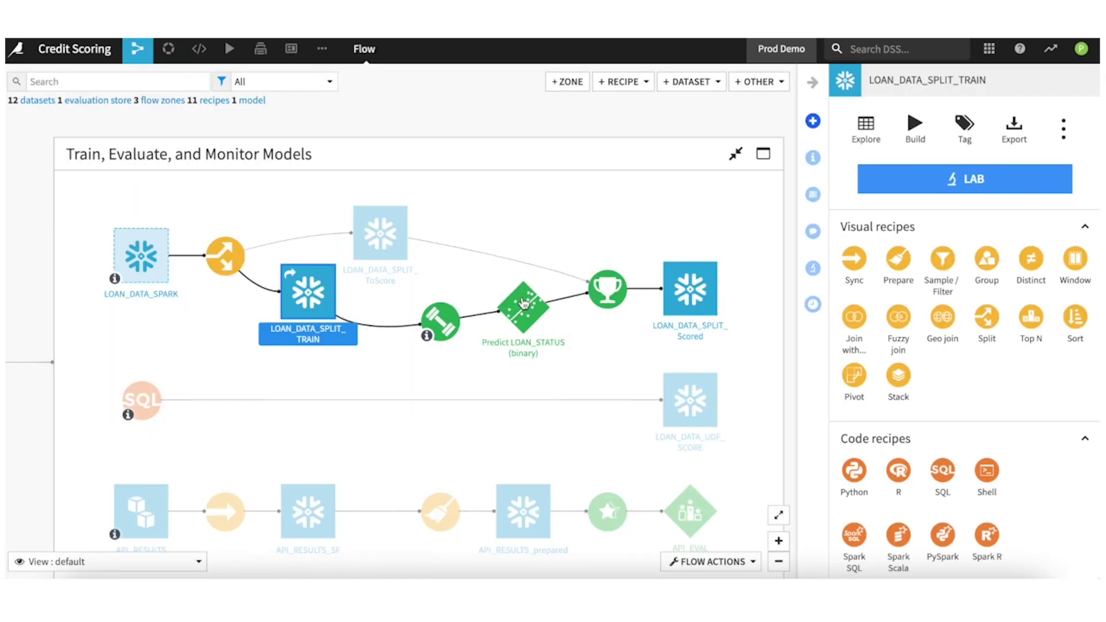
click(524, 311)
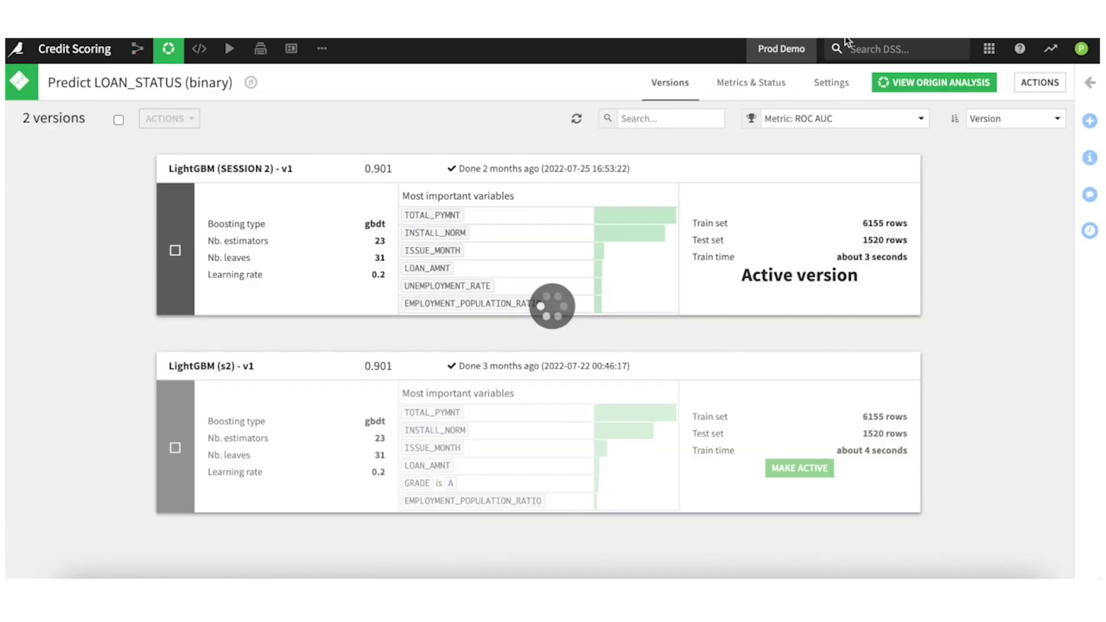
click(917, 83)
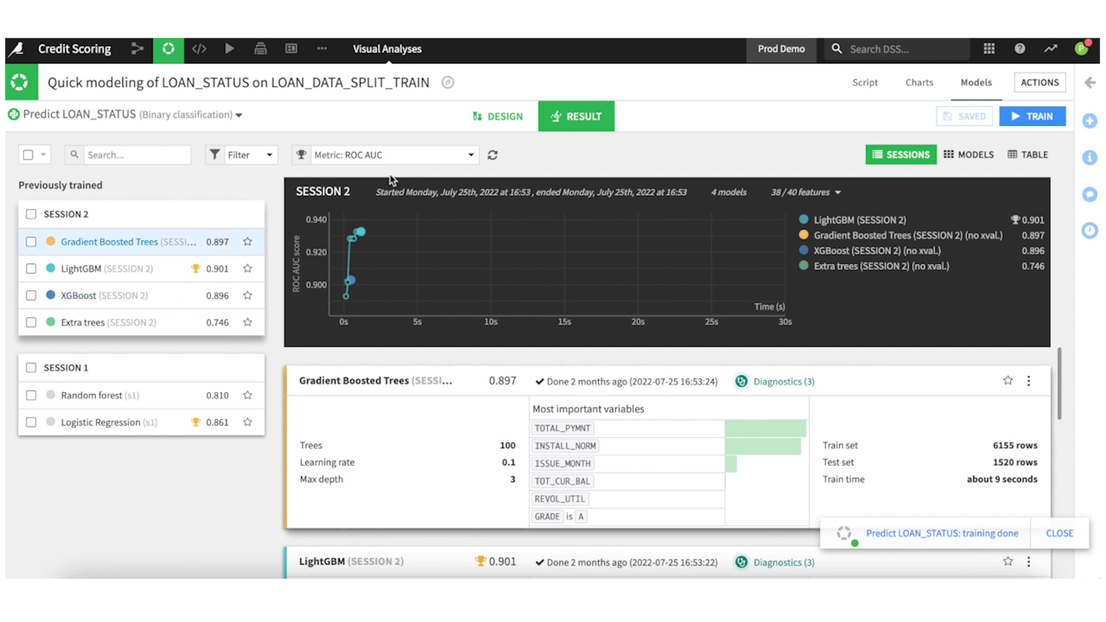
Look over the ROC AUC chart and model results of SESSION 2, and open the LightGBM model report
drag(326, 221, 305, 222)
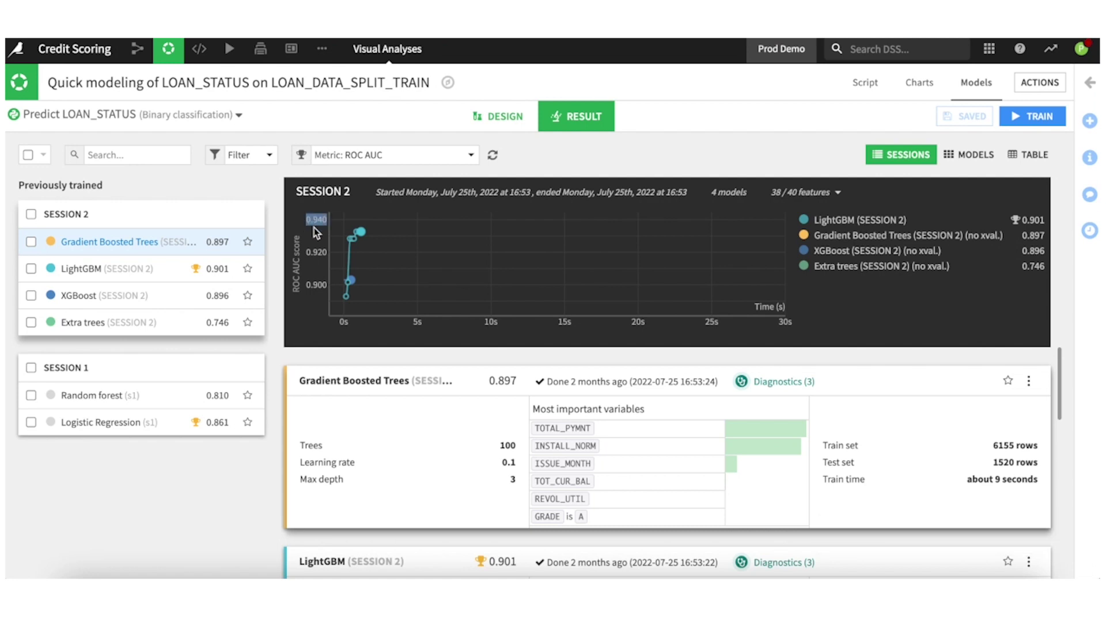
click(317, 228)
scroll(327, 552, down, 1)
click(326, 554)
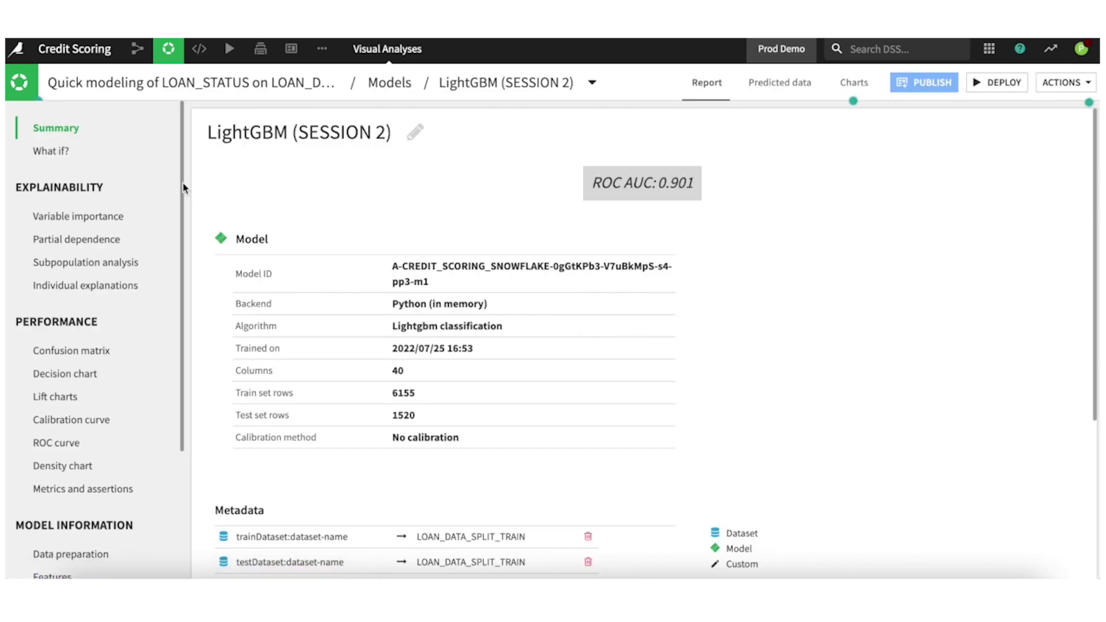
Examine the LightGBM confusion matrix's actual versus predicted ok and incident counts, and try a lower threshold cut-off
click(92, 351)
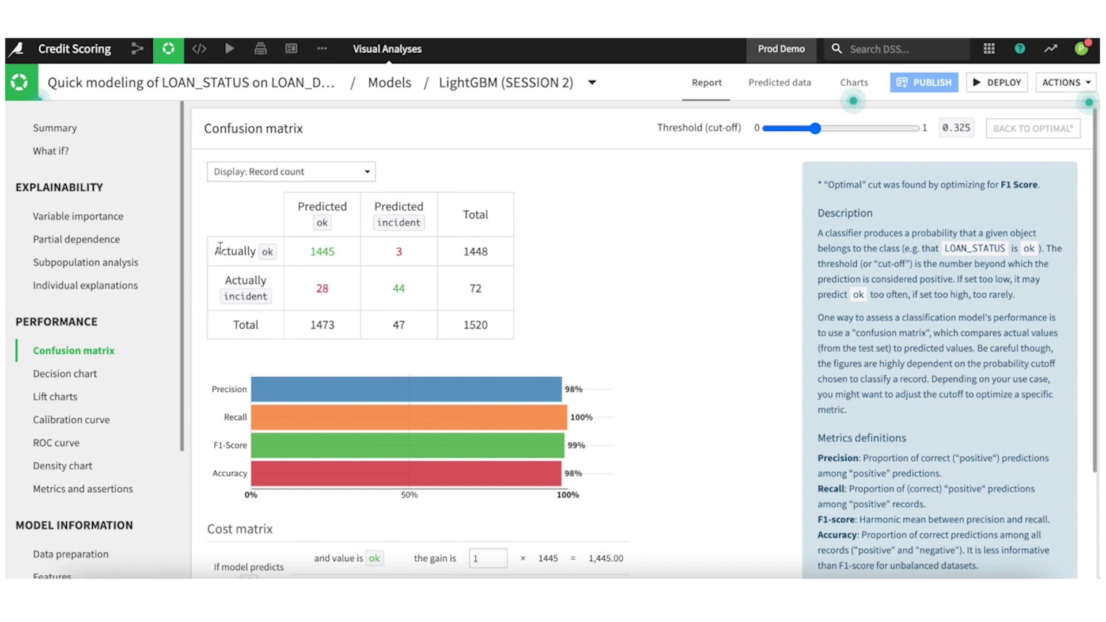
drag(215, 251, 281, 257)
click(499, 259)
drag(465, 254, 496, 260)
drag(344, 258, 309, 258)
click(478, 306)
drag(494, 296, 471, 291)
double_click(399, 288)
double_click(475, 289)
drag(333, 289, 311, 295)
click(541, 336)
mouse_move(815, 129)
mouse_down()
mouse_move(847, 137)
mouse_move(800, 141)
mouse_up()
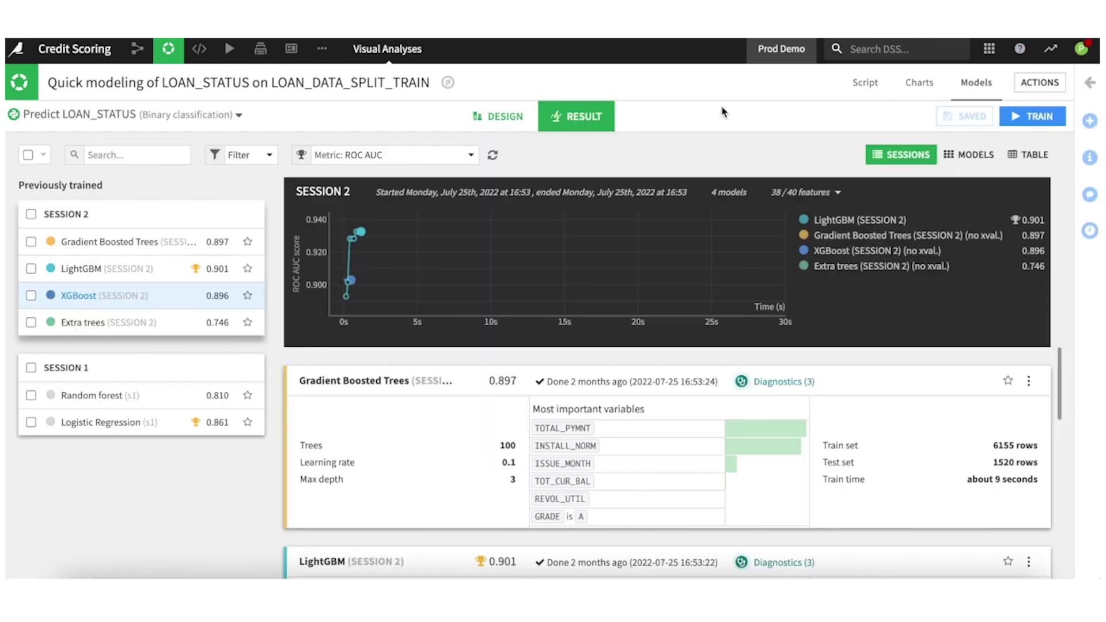
Find LightGBM (SESSION 2) in the training results and reopen its report to see the deploy option
scroll(393, 449, down, 4)
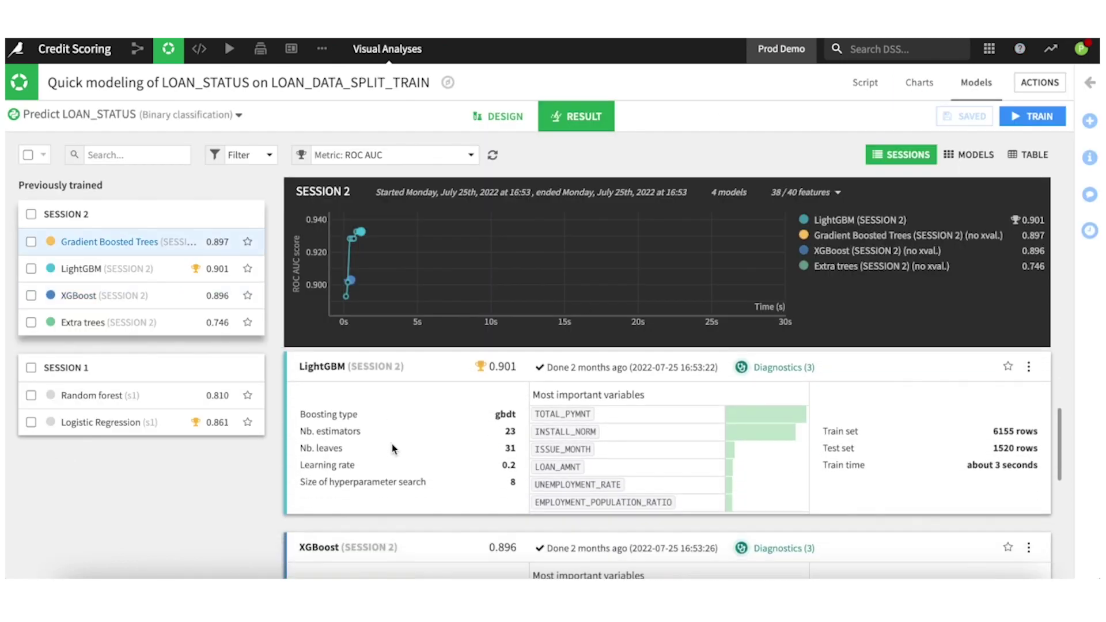
scroll(393, 449, up, 1)
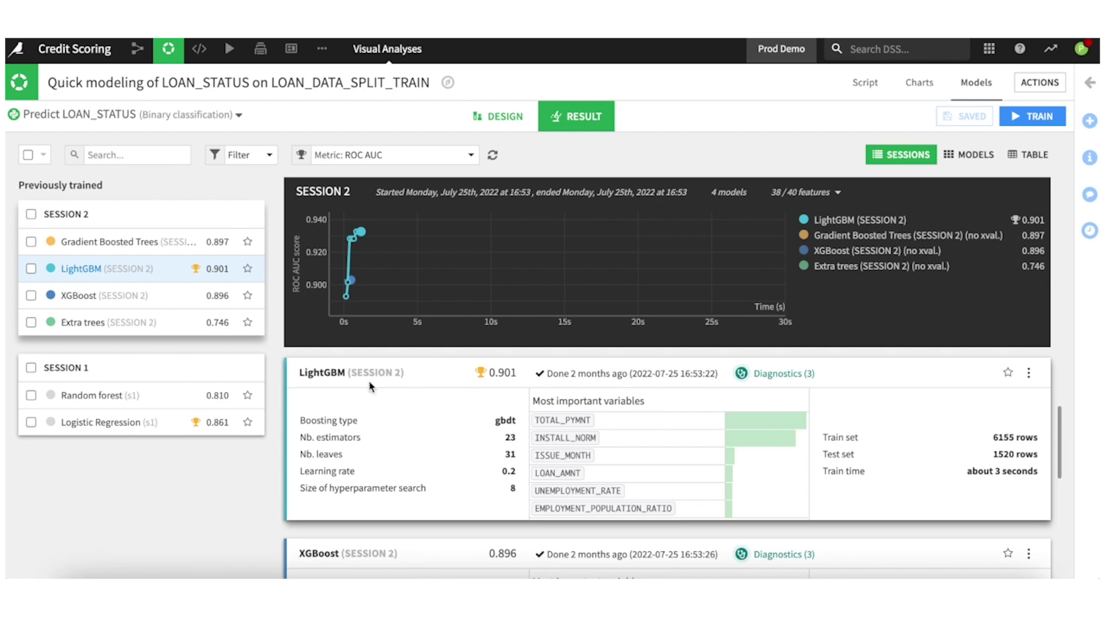
click(322, 372)
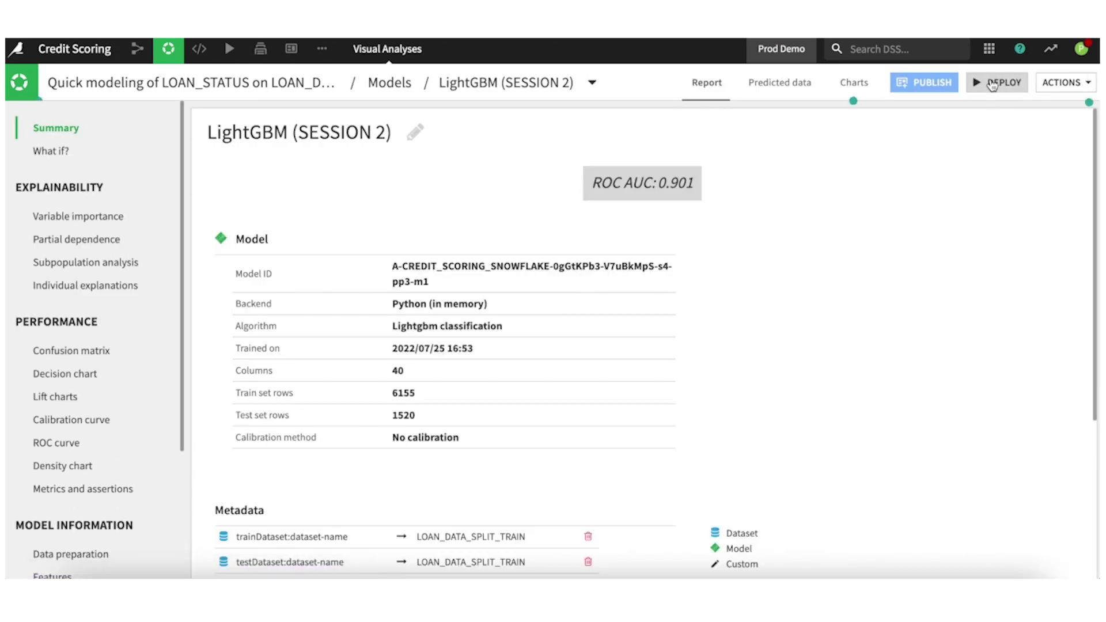
Return to the Flow and inspect the score recipe with its inputs, the Predict LOAN_STATUS model and LOAN_DATA_SPLIT_ToScore
click(137, 54)
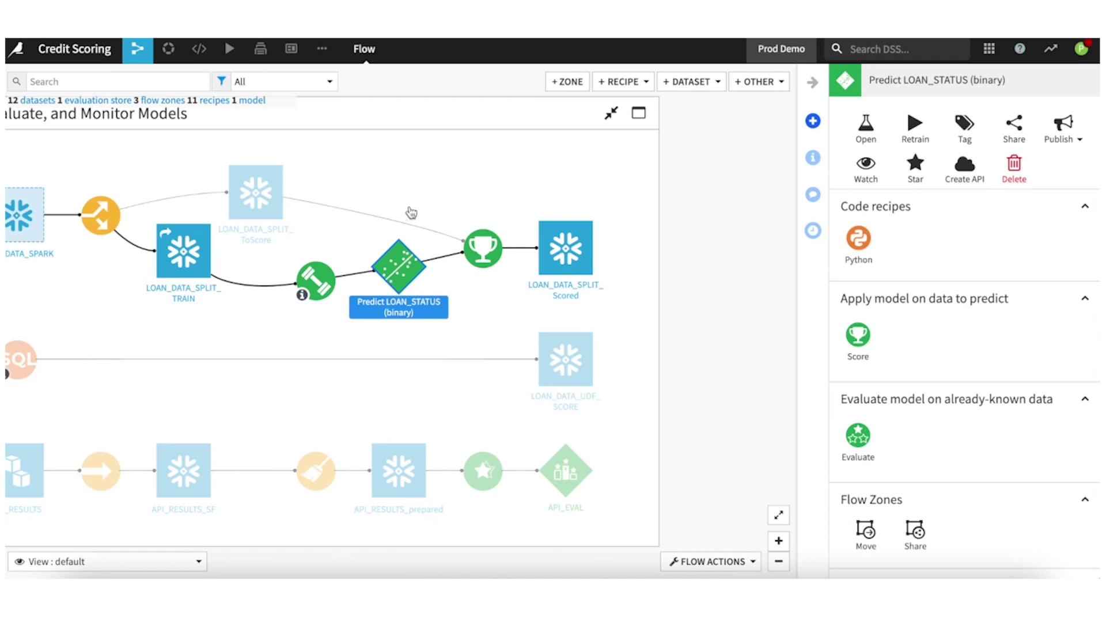
click(452, 179)
click(486, 258)
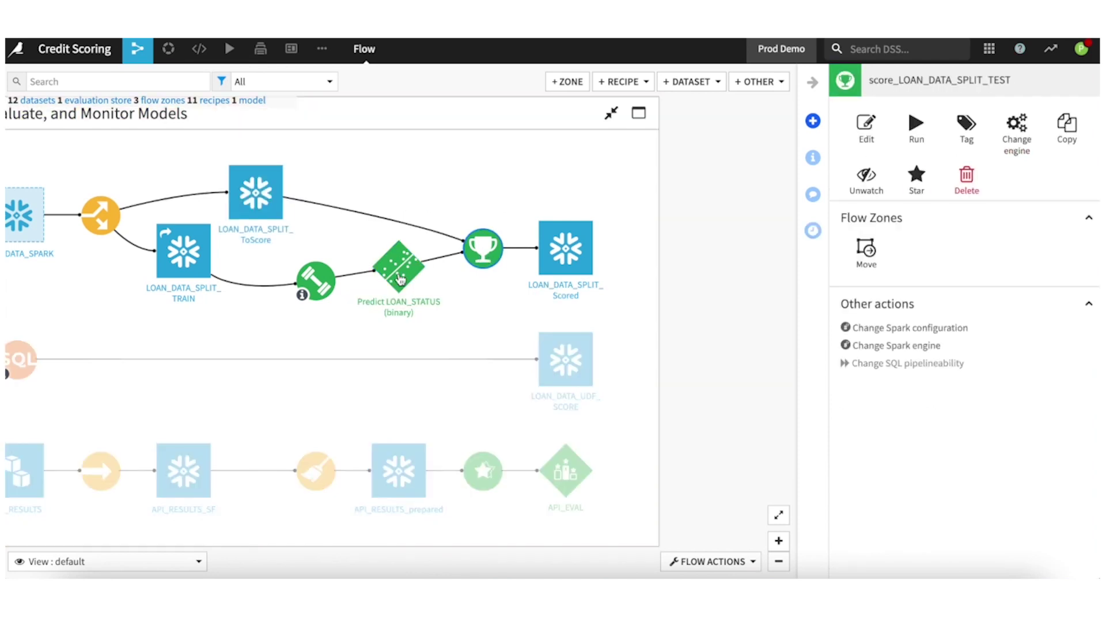
click(401, 280)
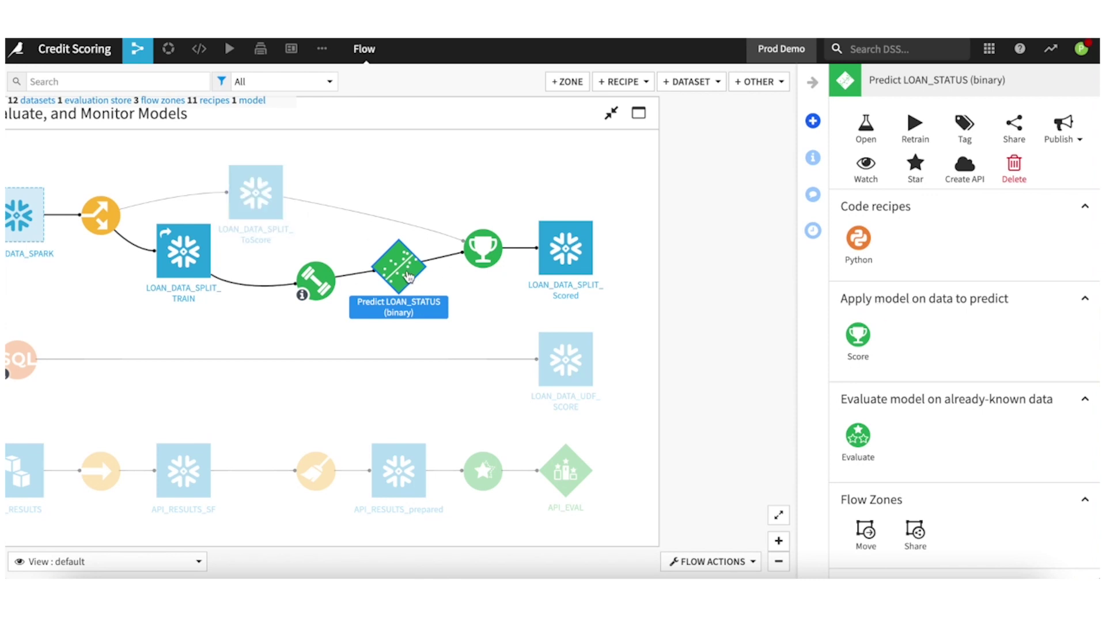
click(245, 193)
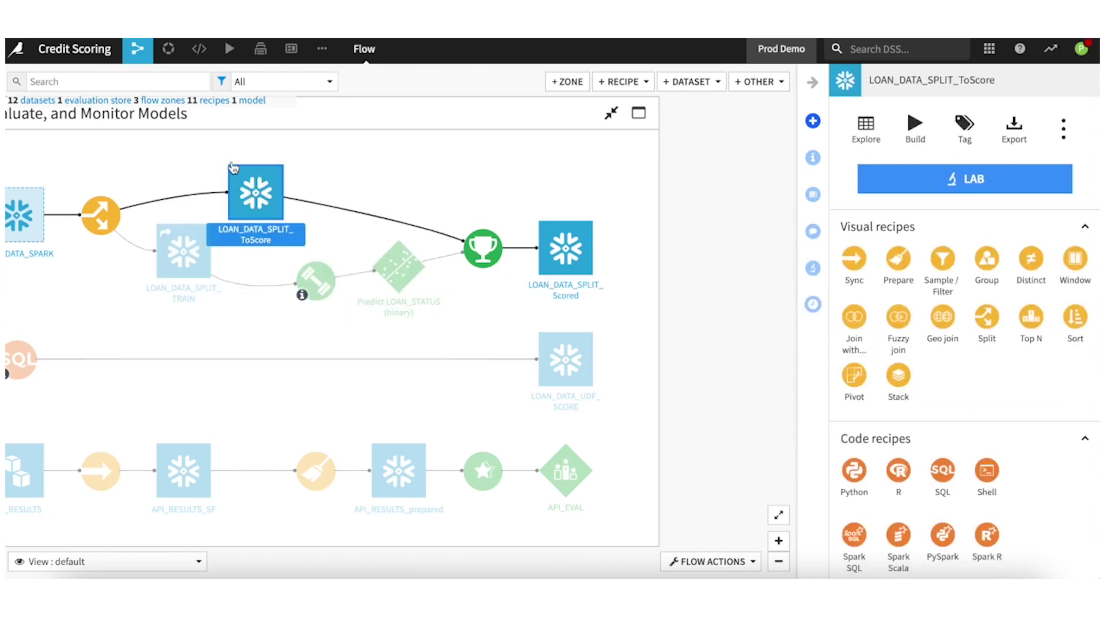
click(489, 251)
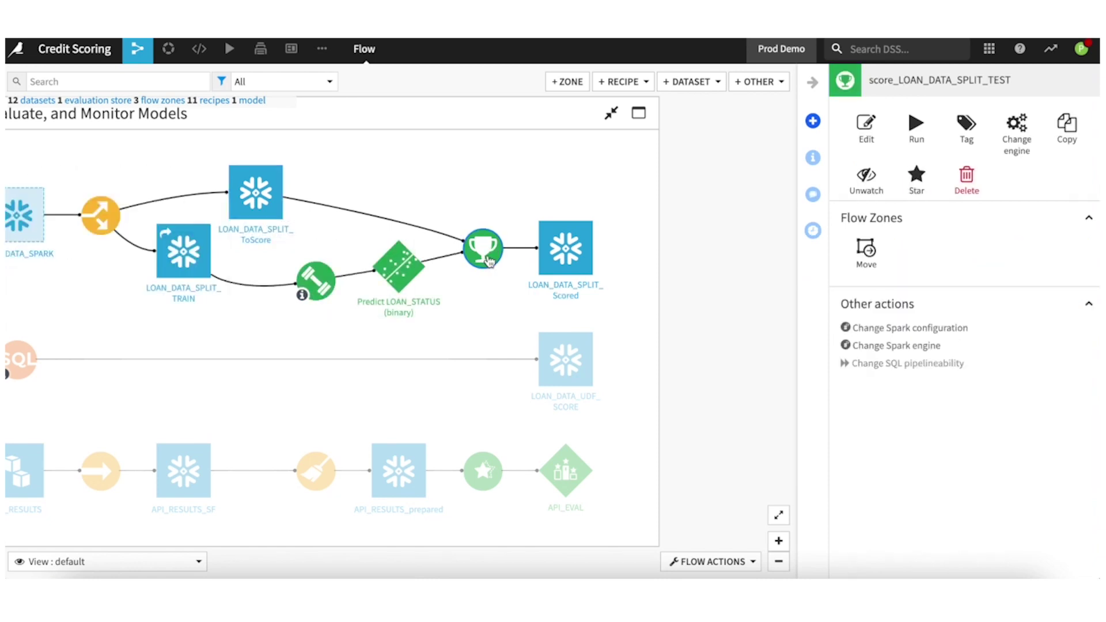
Open the score_LOAN_DATA_SPLIT_TEST recipe and run it in-database on Snowflake, with a look at Snowflake's query history
double_click(489, 261)
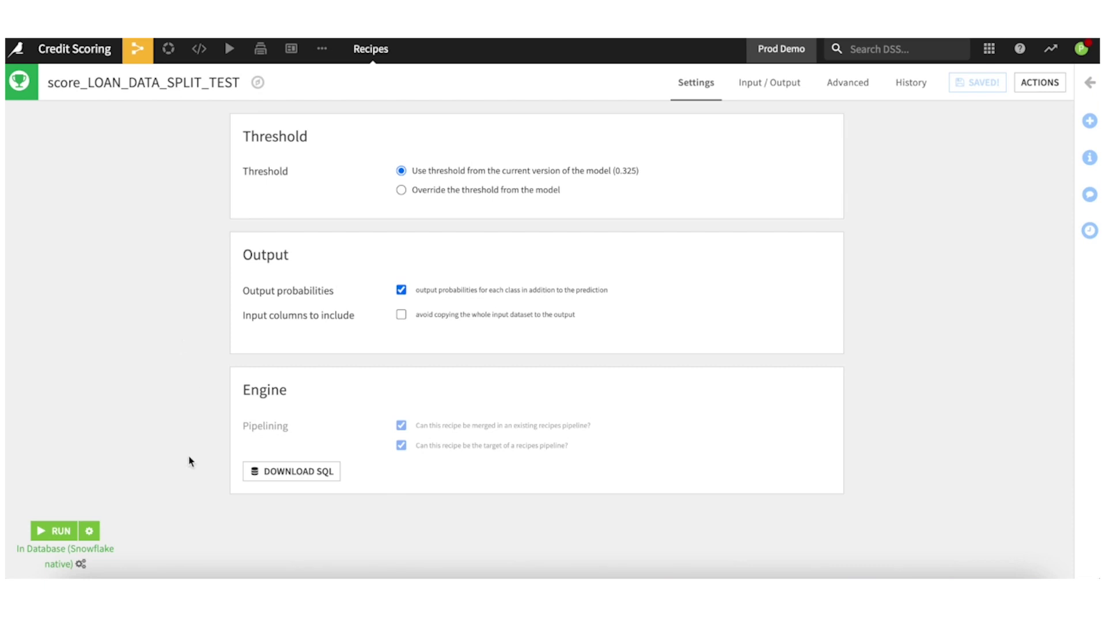
click(56, 530)
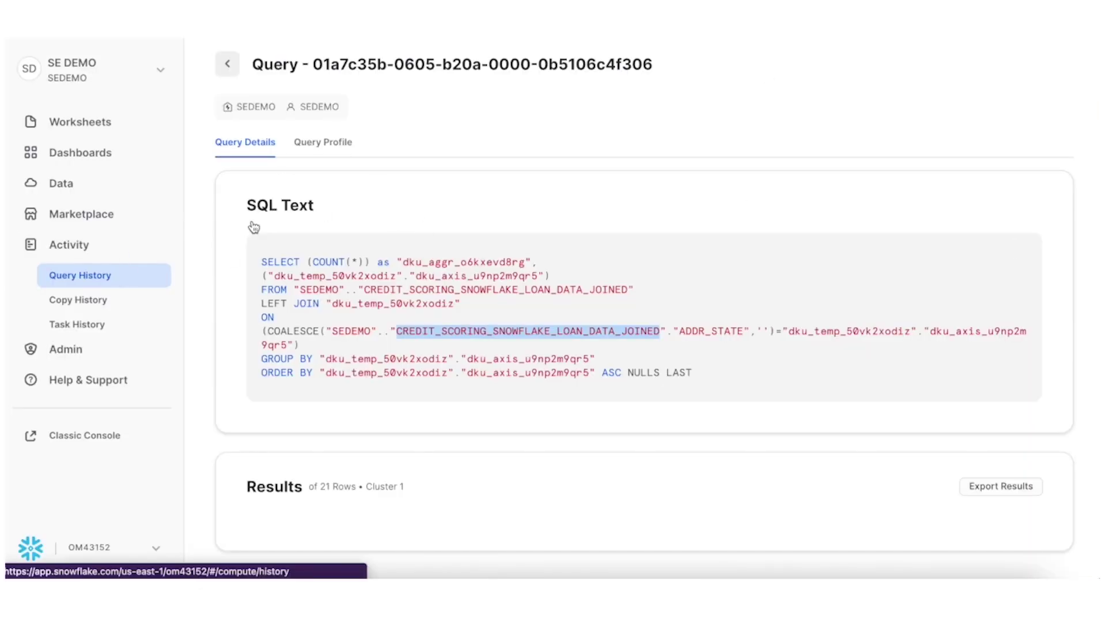
key(alt+Left)
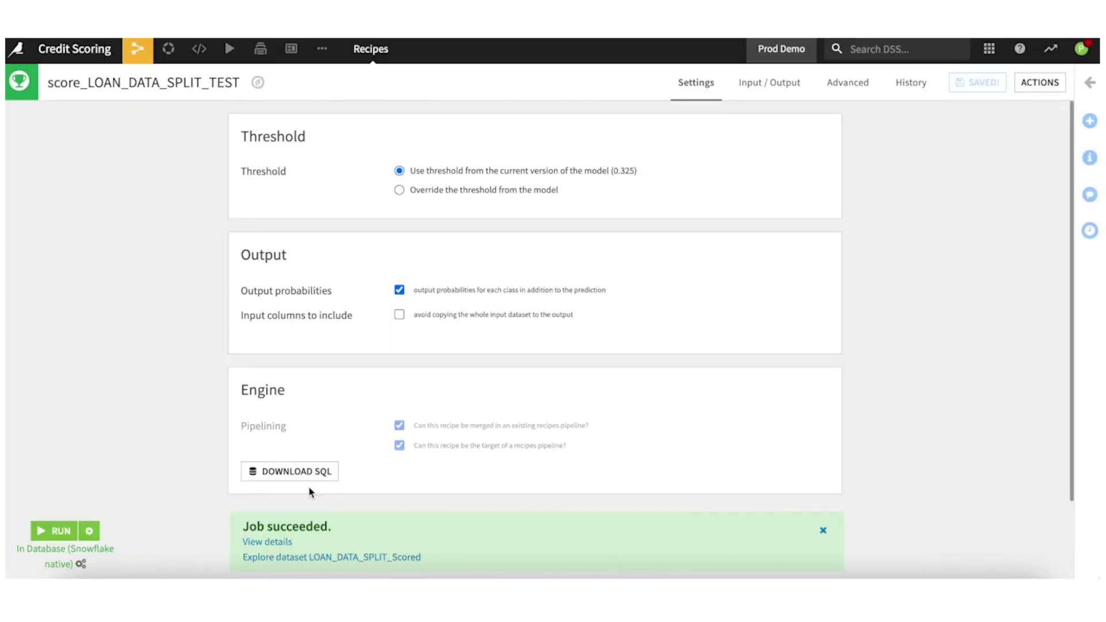
Open the LOAN_DATA_SPLIT_Scored dataset from the Flow and examine its proba_incident, proba_ok and prediction columns
click(141, 79)
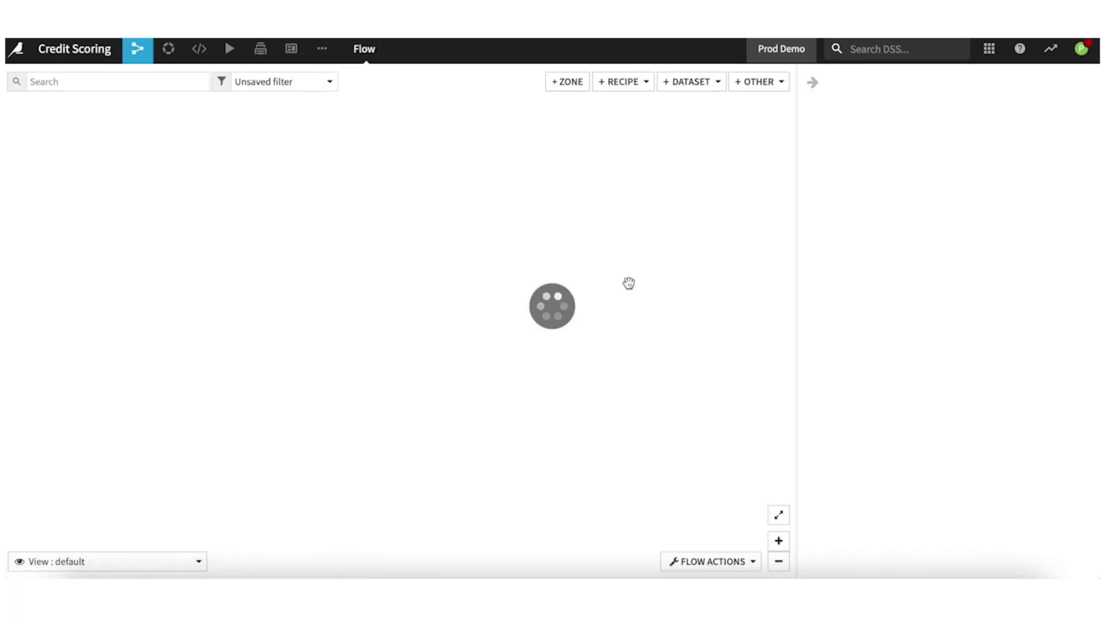
double_click(569, 260)
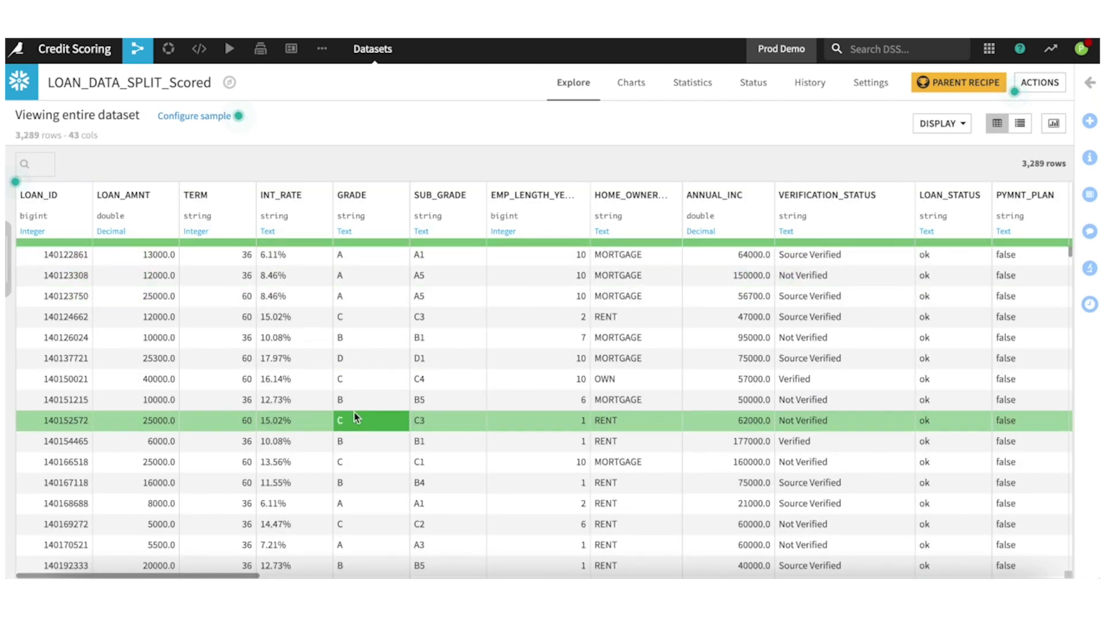
scroll(355, 418, right, 15)
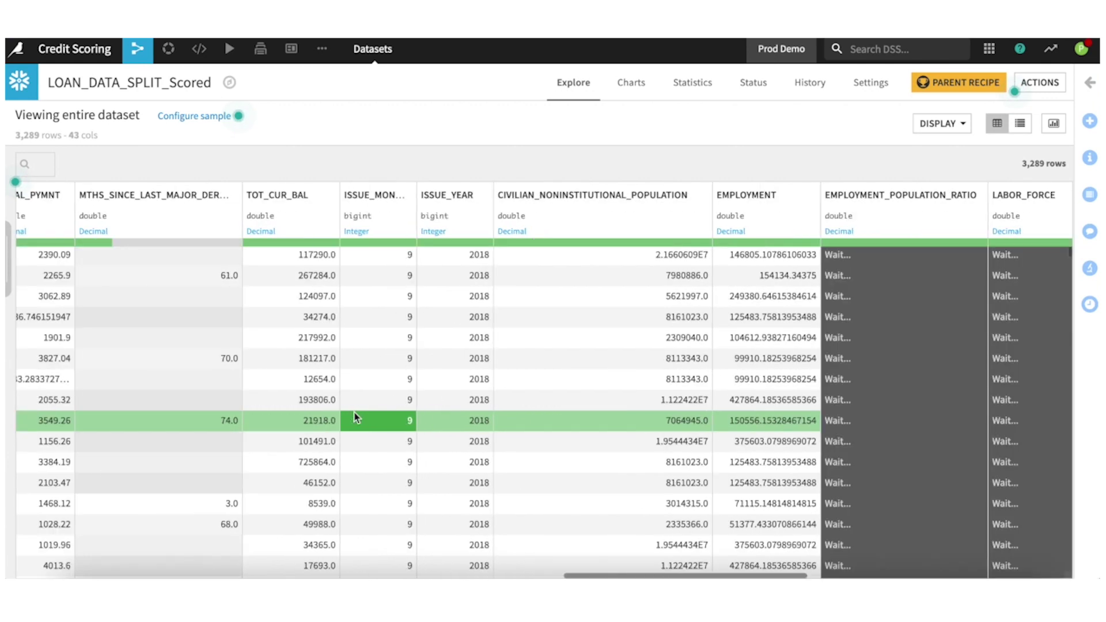
scroll(355, 417, right, 10)
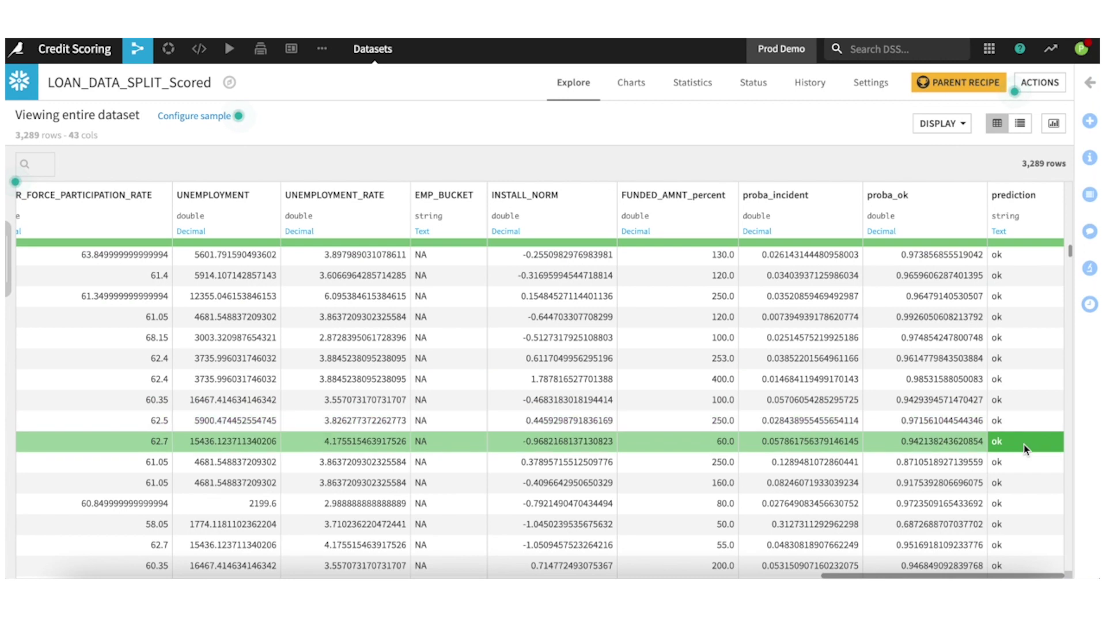
scroll(1029, 438, down, 3)
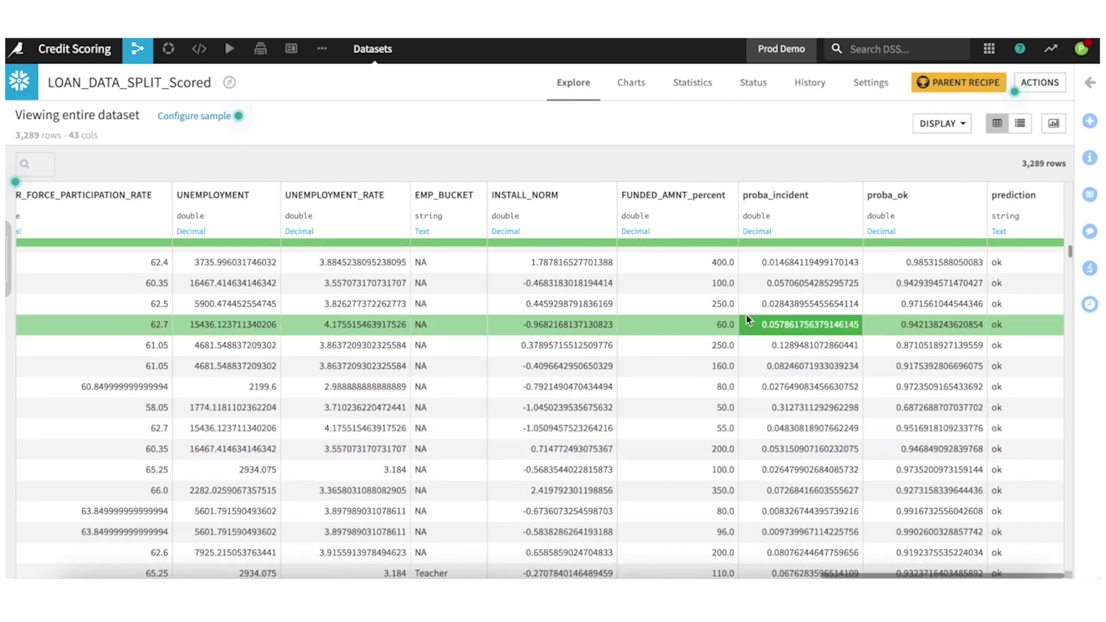
scroll(748, 320, left, 10)
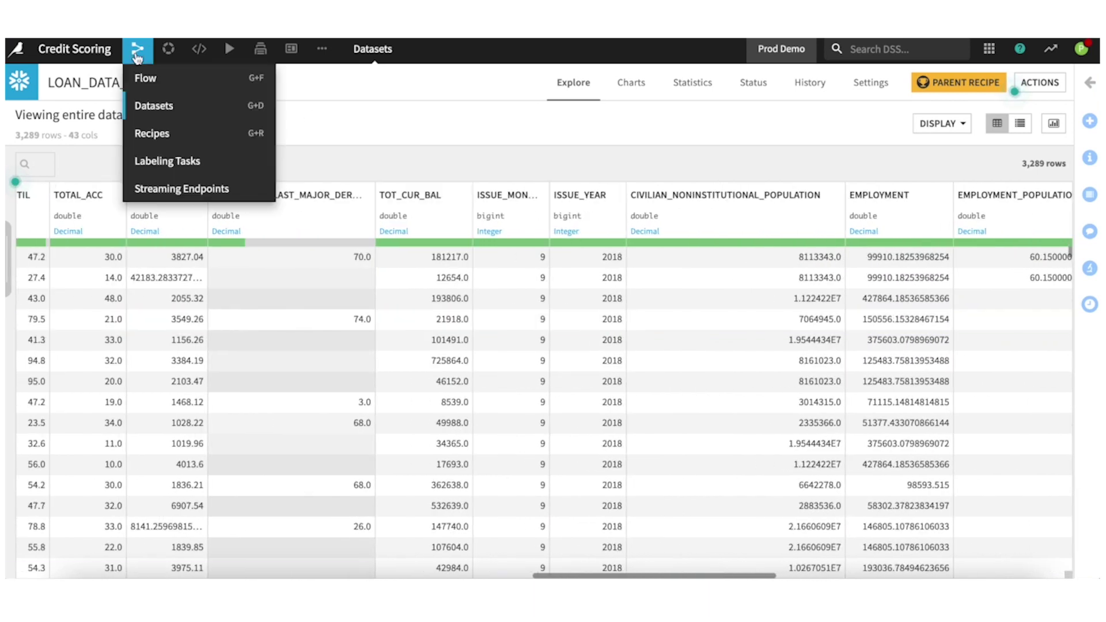
Return to the Flow, look over all three zones and select the Predict LOAN_STATUS (binary) model
click(137, 58)
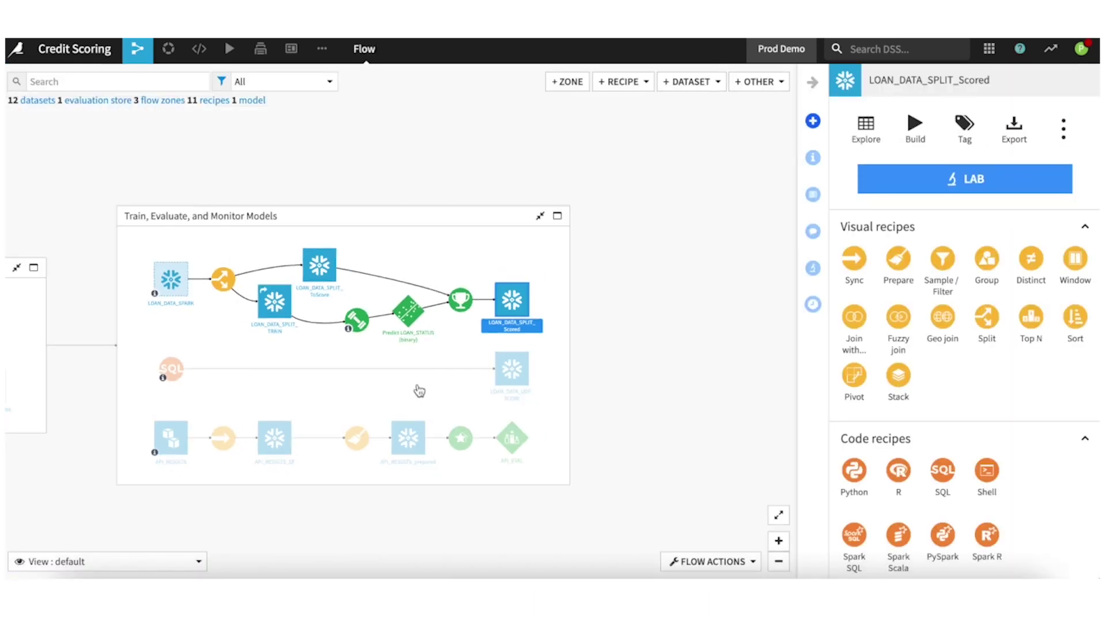
click(616, 147)
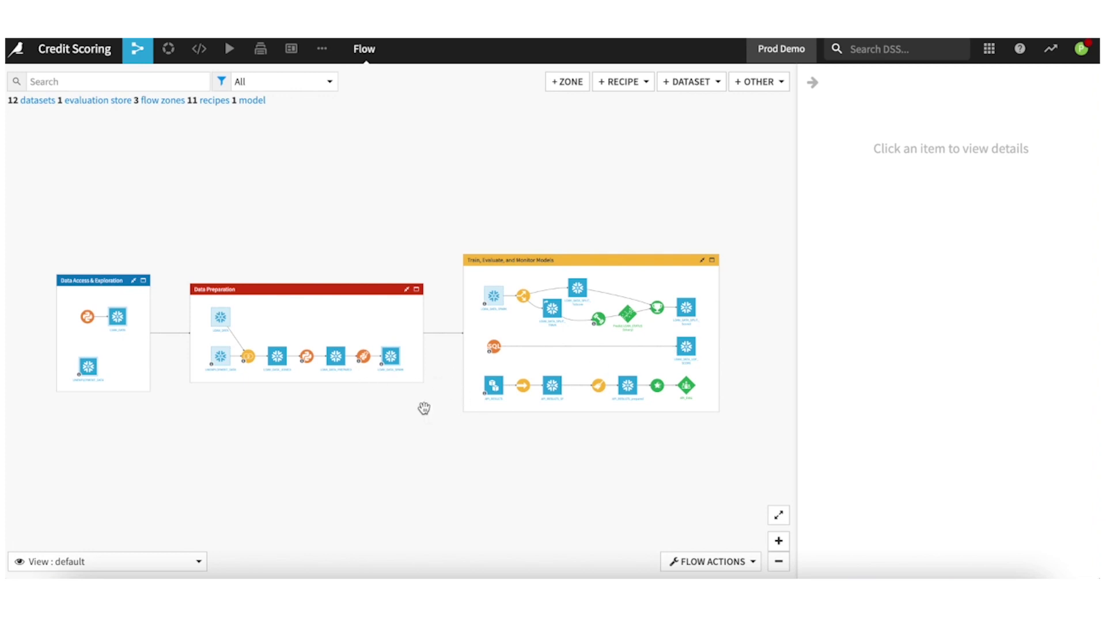
drag(439, 368, 442, 345)
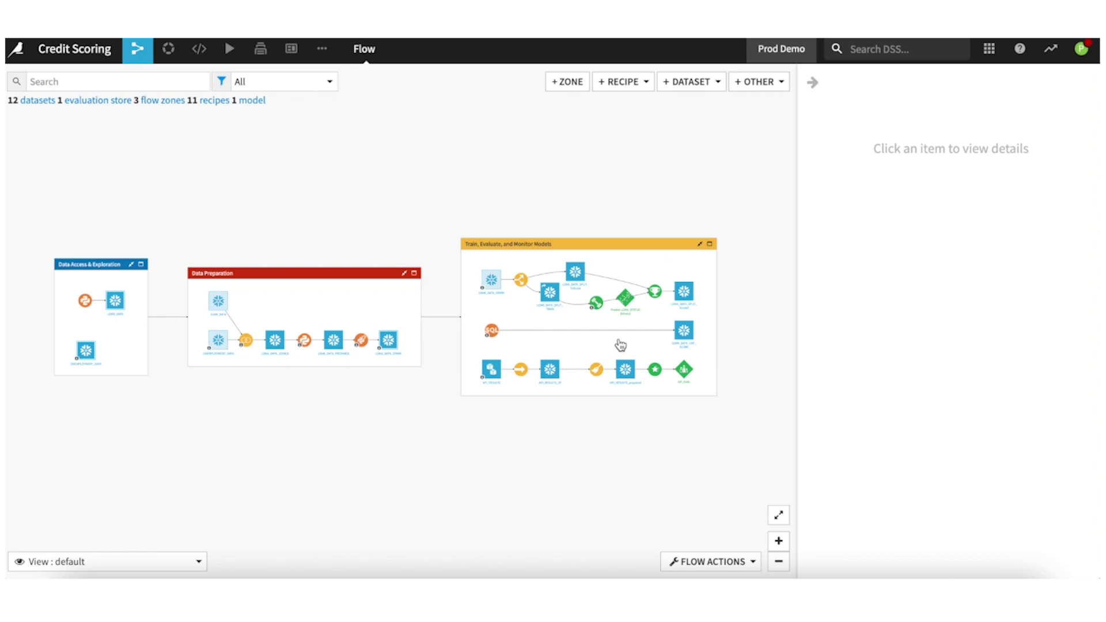
scroll(617, 346, up, 5)
scroll(617, 346, down, 4)
drag(628, 326, 576, 325)
scroll(562, 314, up, 4)
click(492, 296)
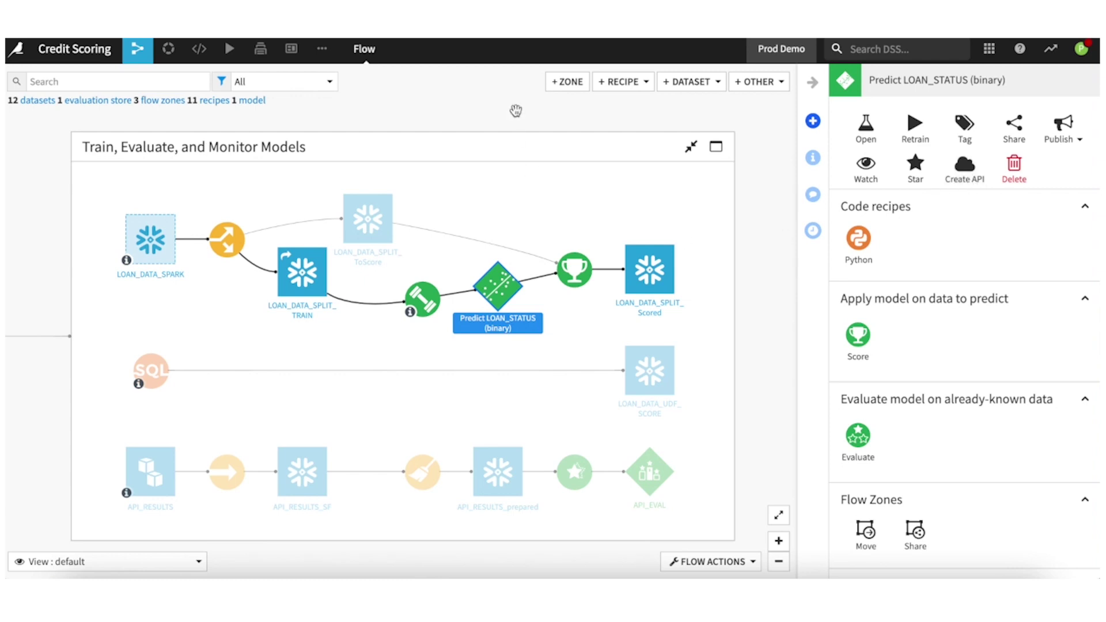
View the PREDICT API service in the API Designer and its PREDICT-on-SE-Demo-Cluster-Prod deployment in the Deployer
mouse_move(322, 60)
click(347, 78)
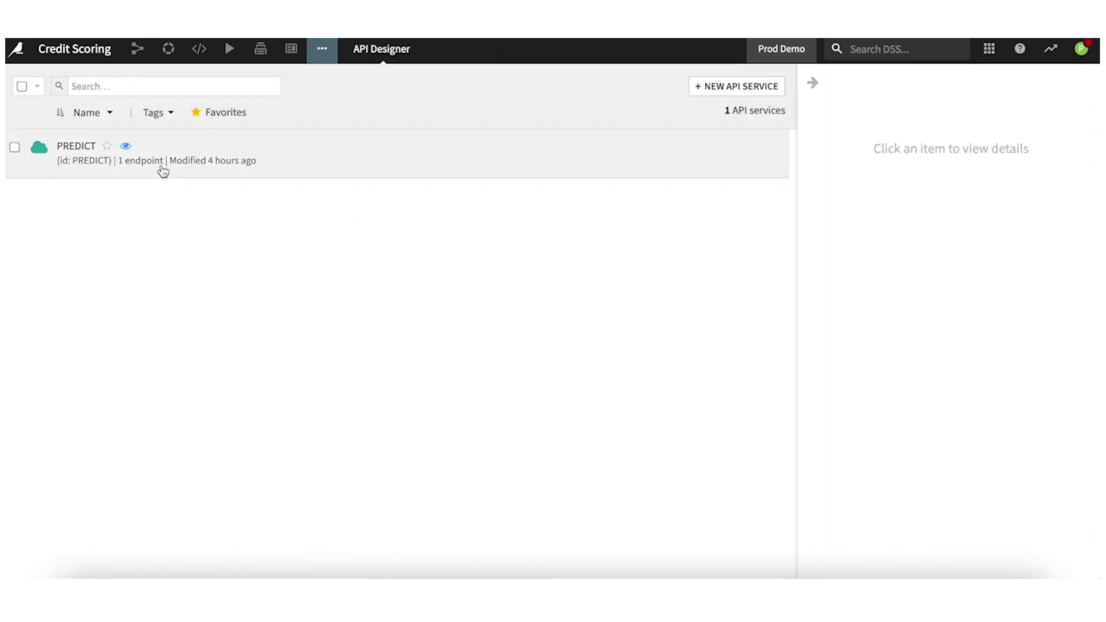
click(76, 147)
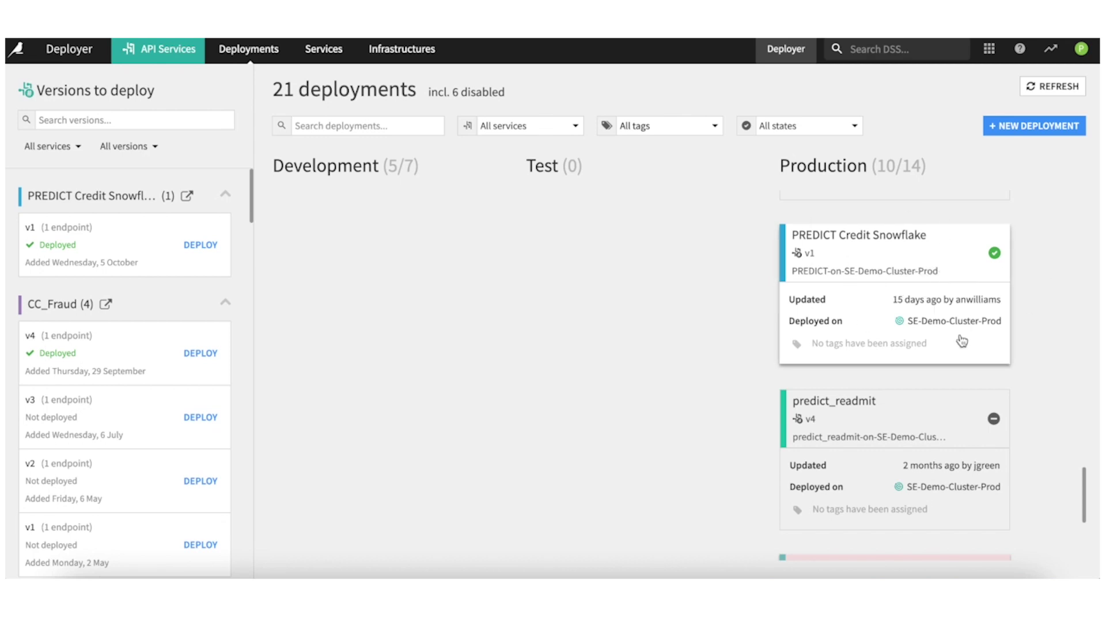
click(894, 291)
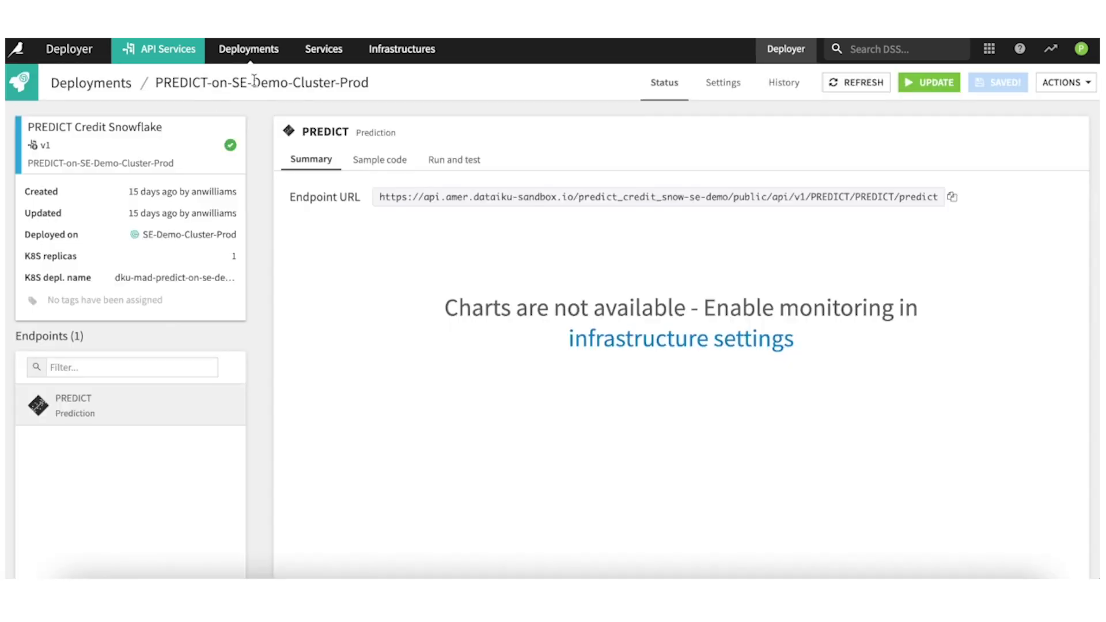
drag(402, 89, 157, 76)
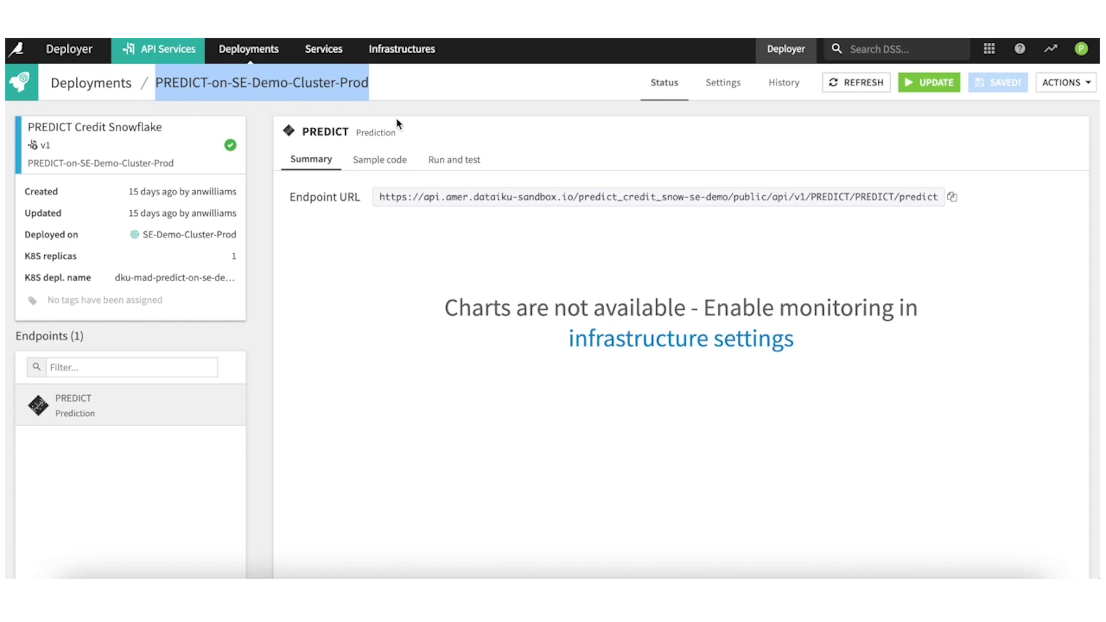
Copy the Shell (cURL) sample code of the PREDICT endpoint and review its URL and feature values
click(387, 162)
drag(323, 249, 342, 555)
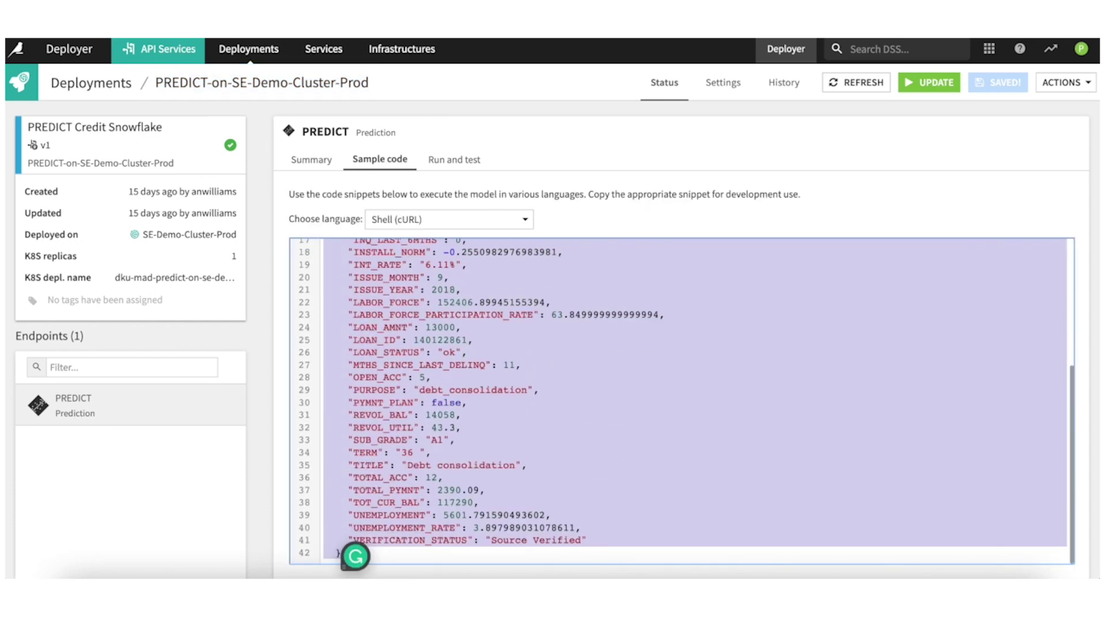
scroll(353, 548, up, 5)
click(523, 432)
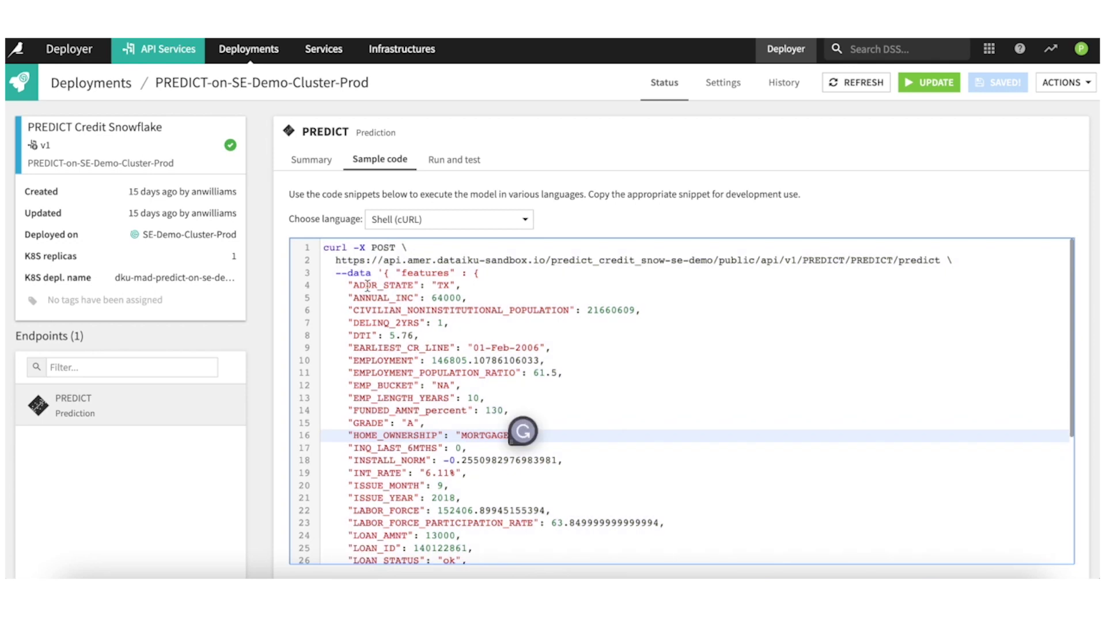
click(377, 248)
click(543, 261)
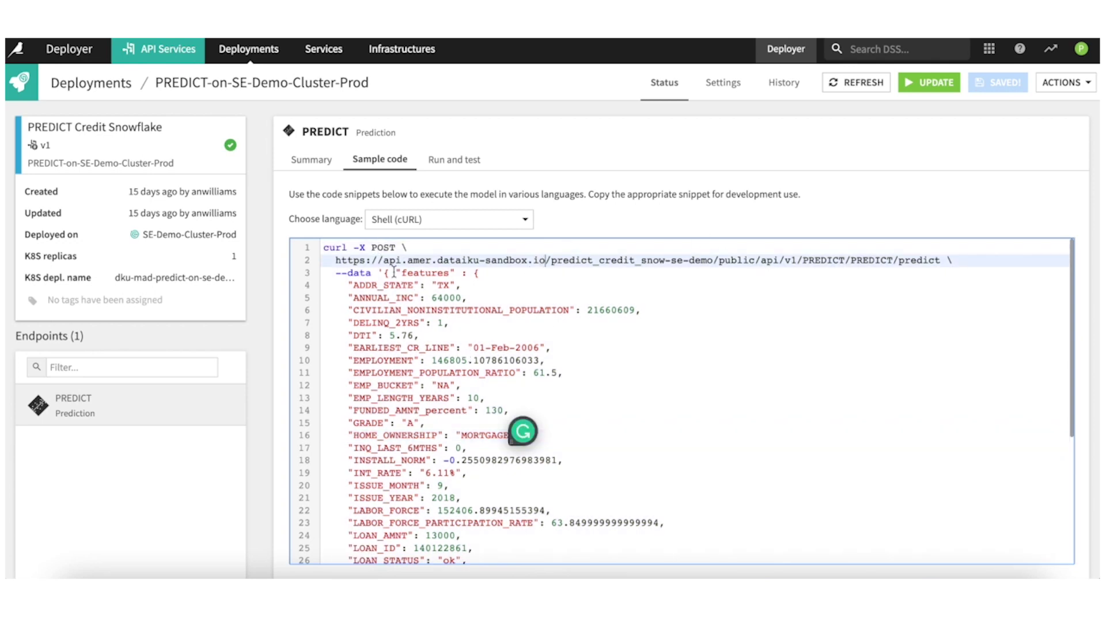
scroll(390, 330, down, 7)
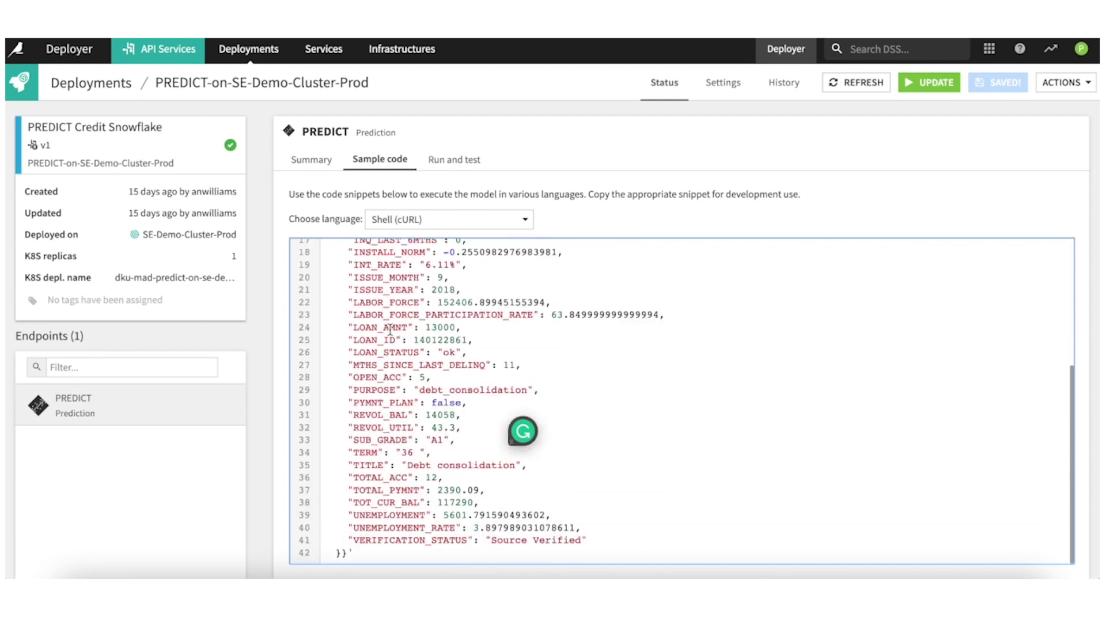
scroll(391, 330, up, 7)
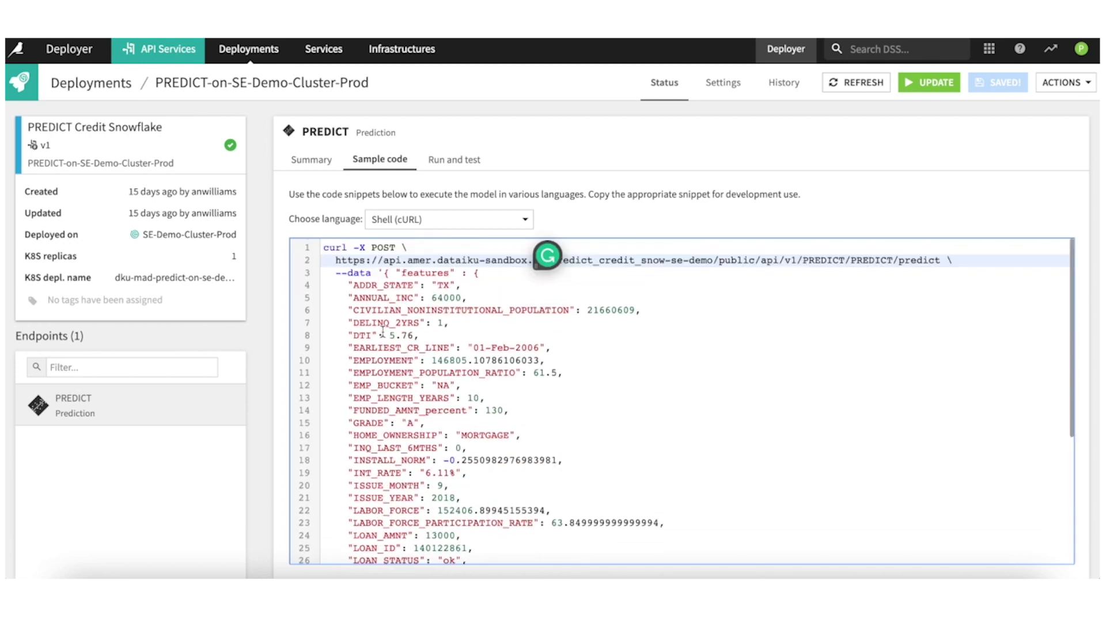
Switch to Terminal, clear the screen and run the copied cURL request against the PREDICT endpoint
click(371, 573)
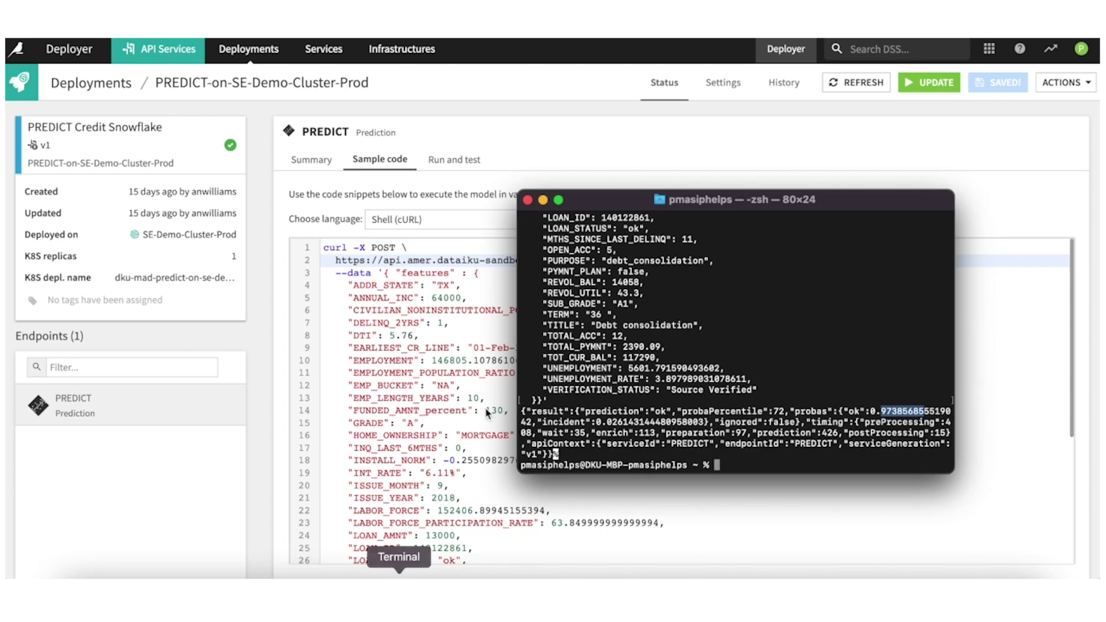
text(clear)
key(Return)
key(Return)
key(Return)
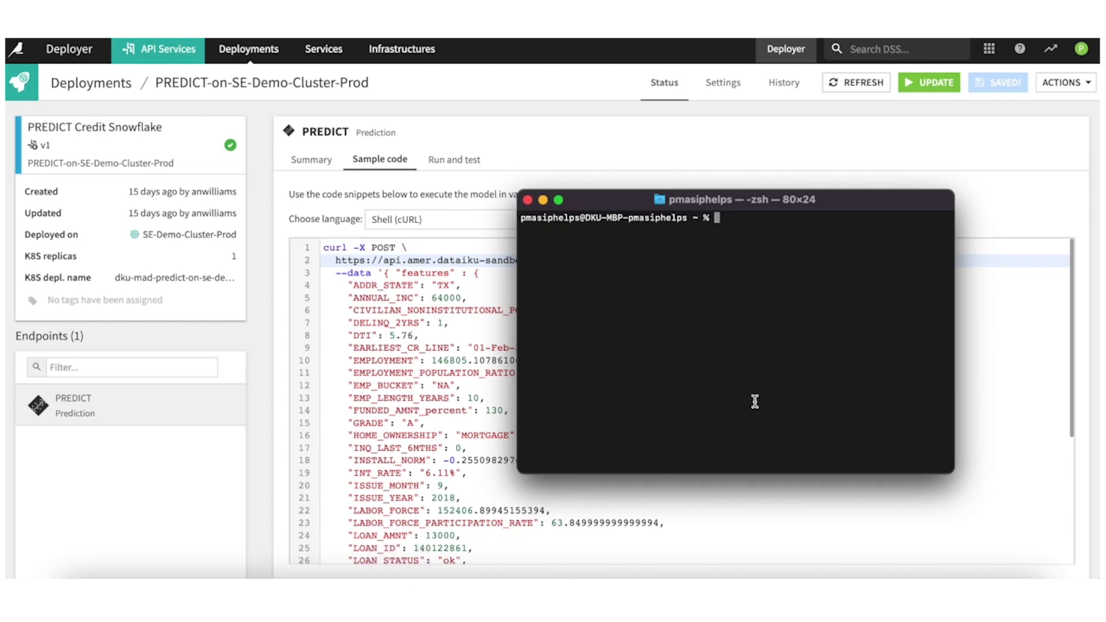
key(super+v)
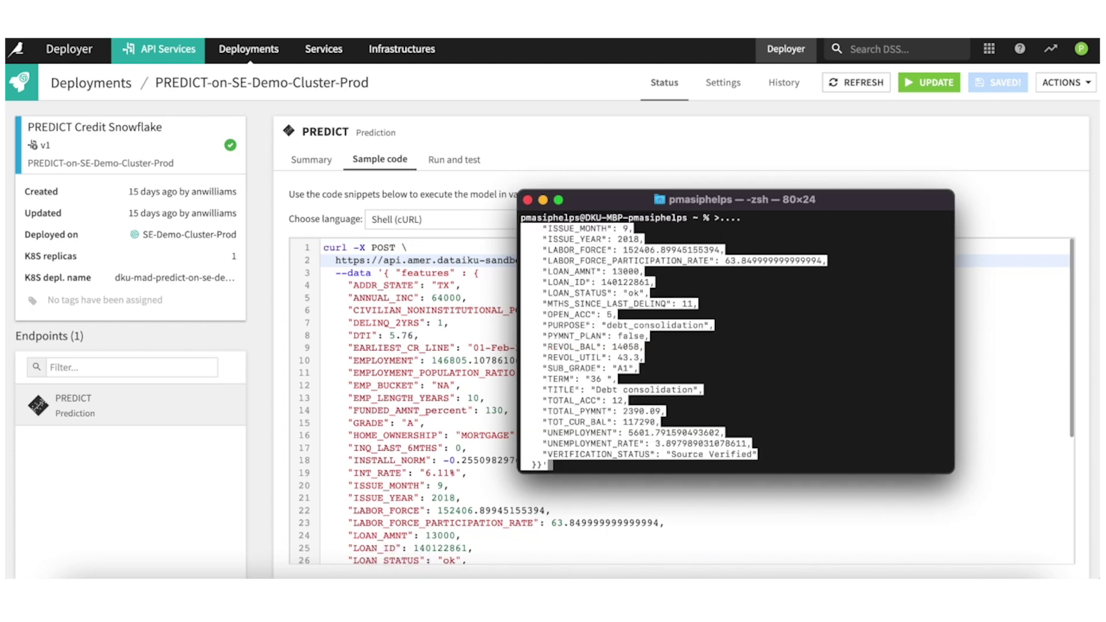
key(Return)
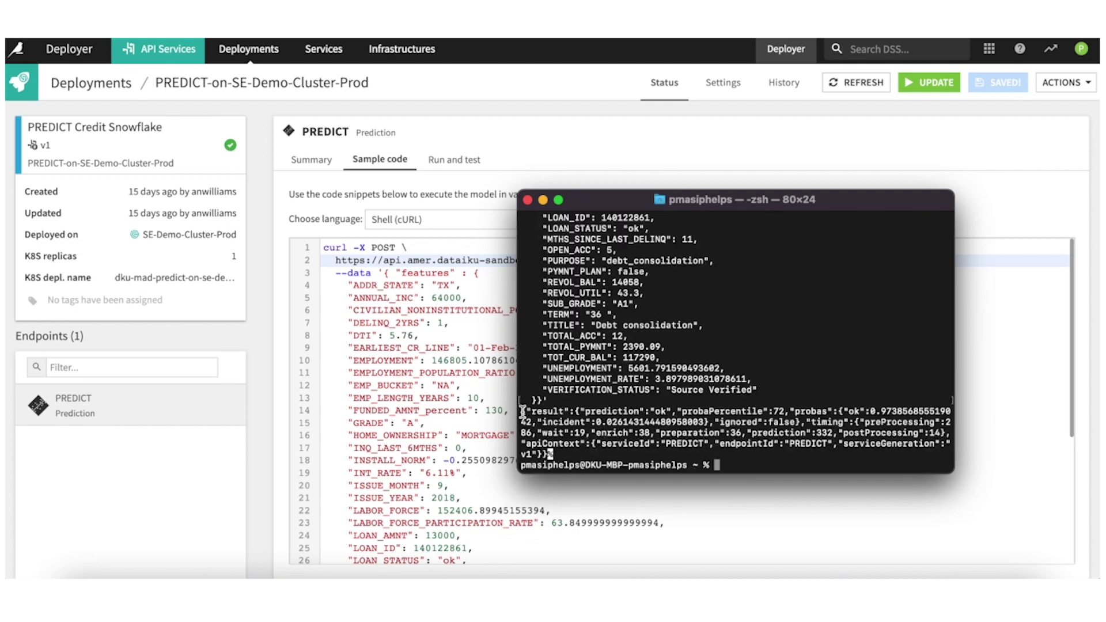
Examine the prediction and the ok and incident probabilities in the API response, and close the Terminal window
drag(522, 412, 562, 454)
click(635, 417)
drag(578, 411, 668, 410)
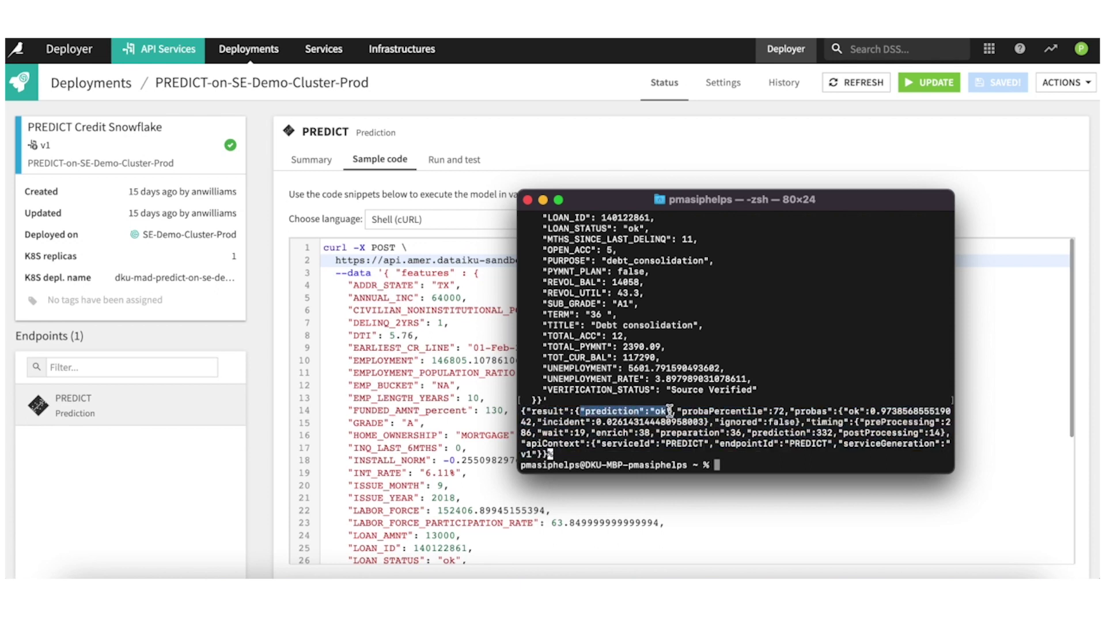
double_click(661, 411)
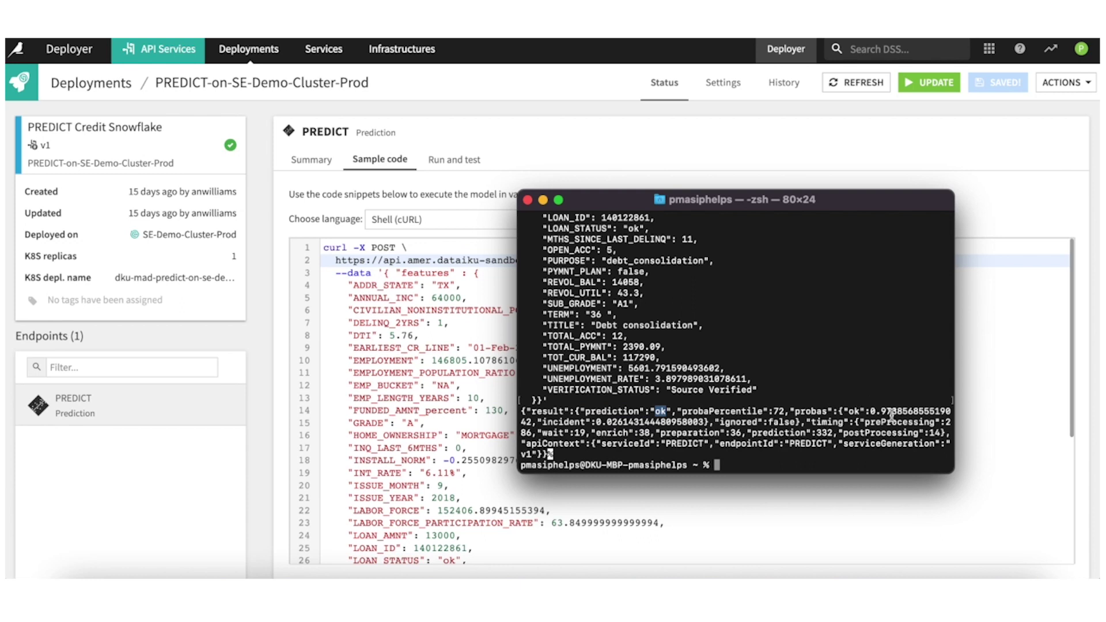
drag(877, 411, 885, 412)
drag(599, 422, 626, 422)
click(528, 201)
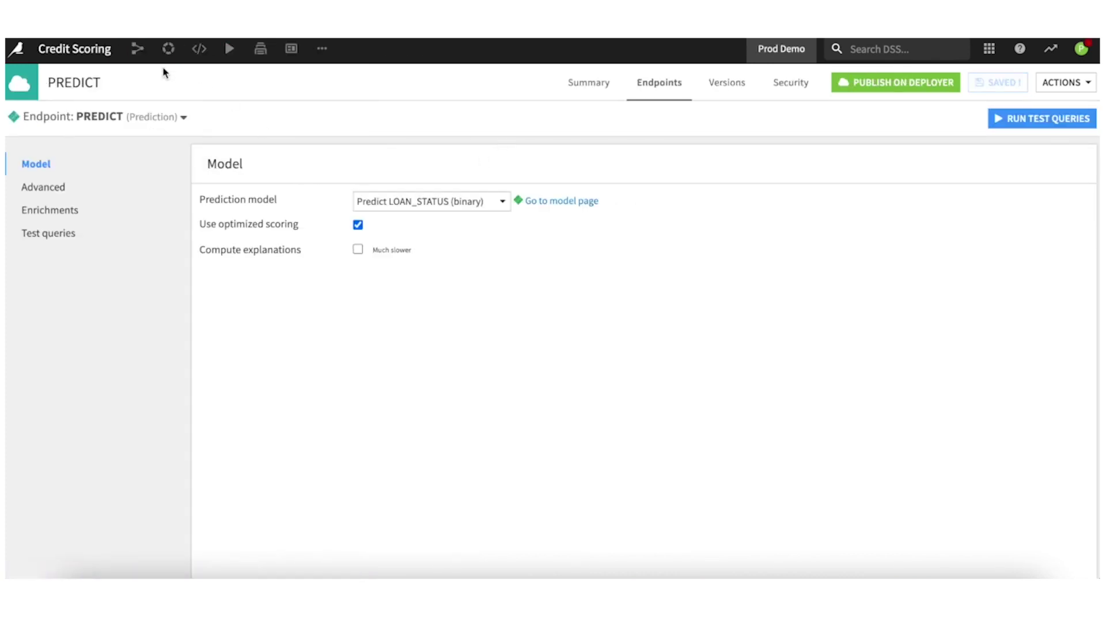
Return to the Credit Scoring Flow, hide the details panel and select the LOAN_DATA_SPLIT_Scored dataset in the full pipeline
click(137, 52)
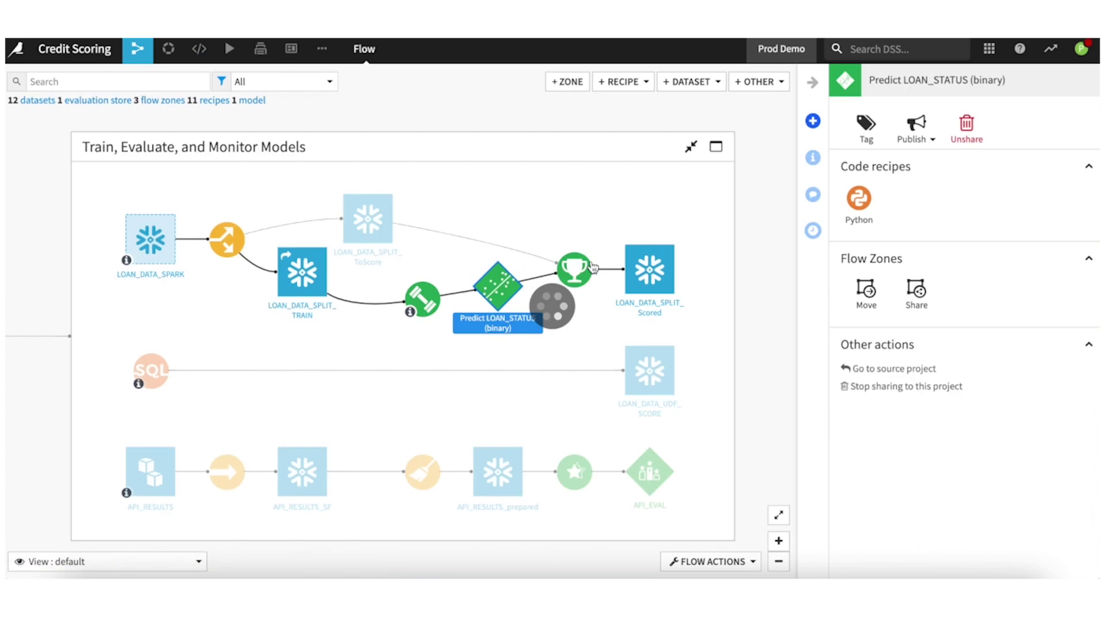
drag(490, 215, 565, 183)
scroll(576, 191, down, 5)
mouse_move(382, 367)
mouse_down()
mouse_move(320, 361)
mouse_move(481, 371)
mouse_move(313, 360)
mouse_move(375, 353)
mouse_up()
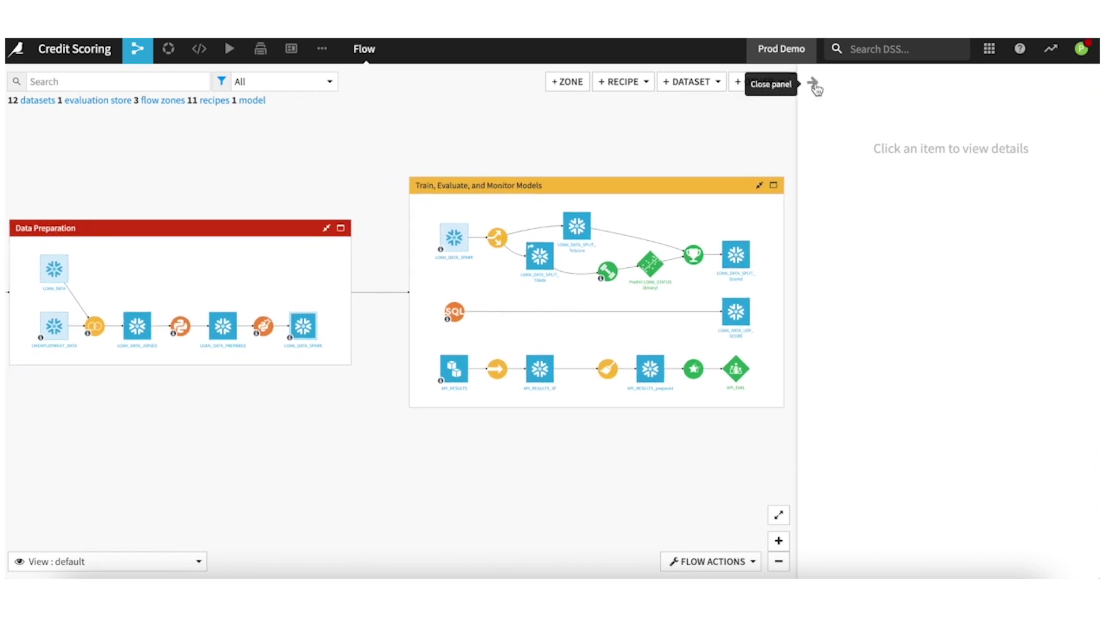
click(813, 83)
drag(352, 166, 452, 167)
click(974, 256)
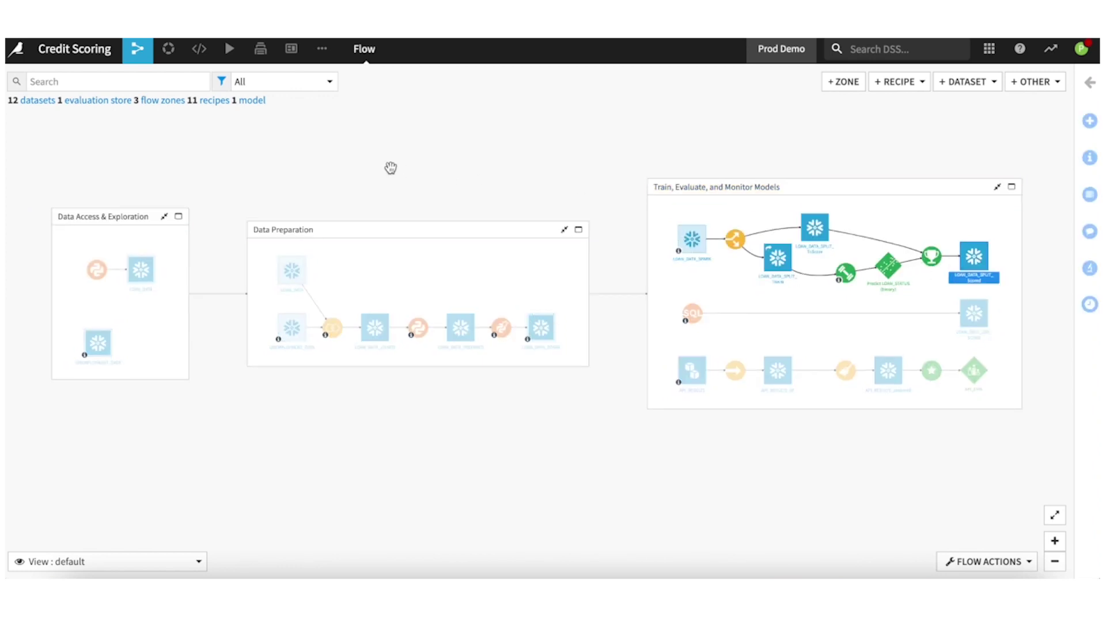
Open the Model Retrain scenario and expand its Dataset modified trigger to inspect the settings
mouse_move(228, 52)
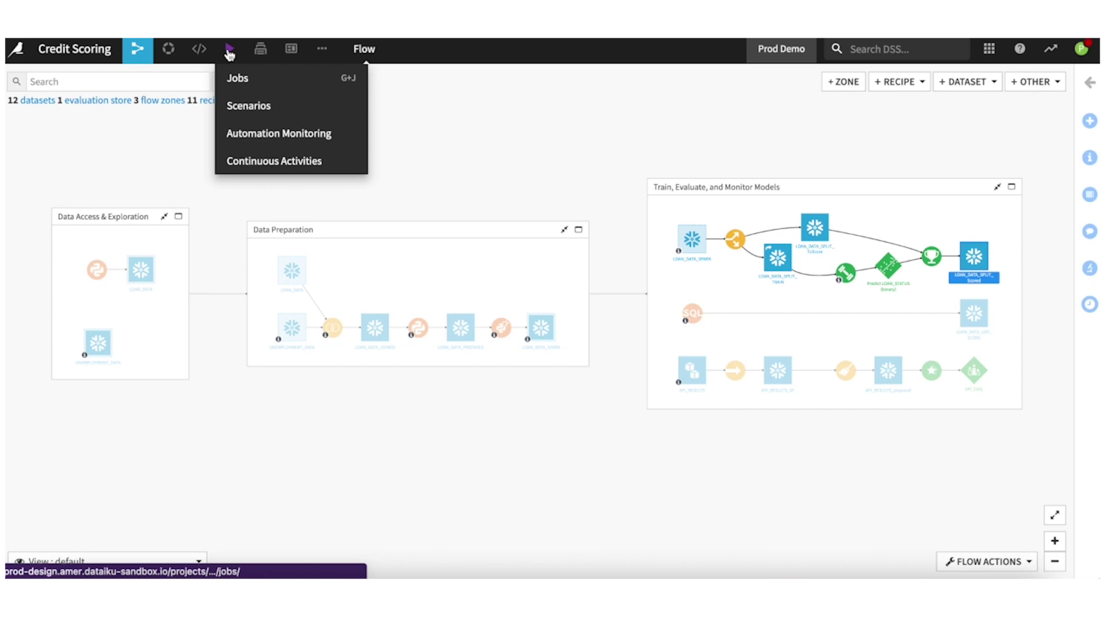
click(270, 109)
click(92, 151)
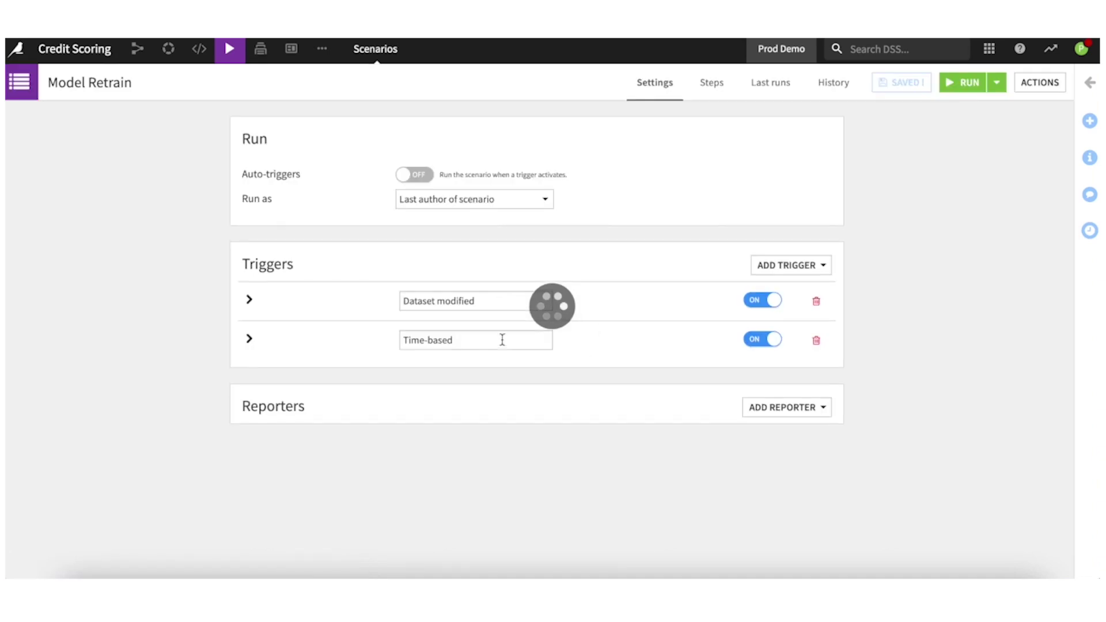
click(250, 301)
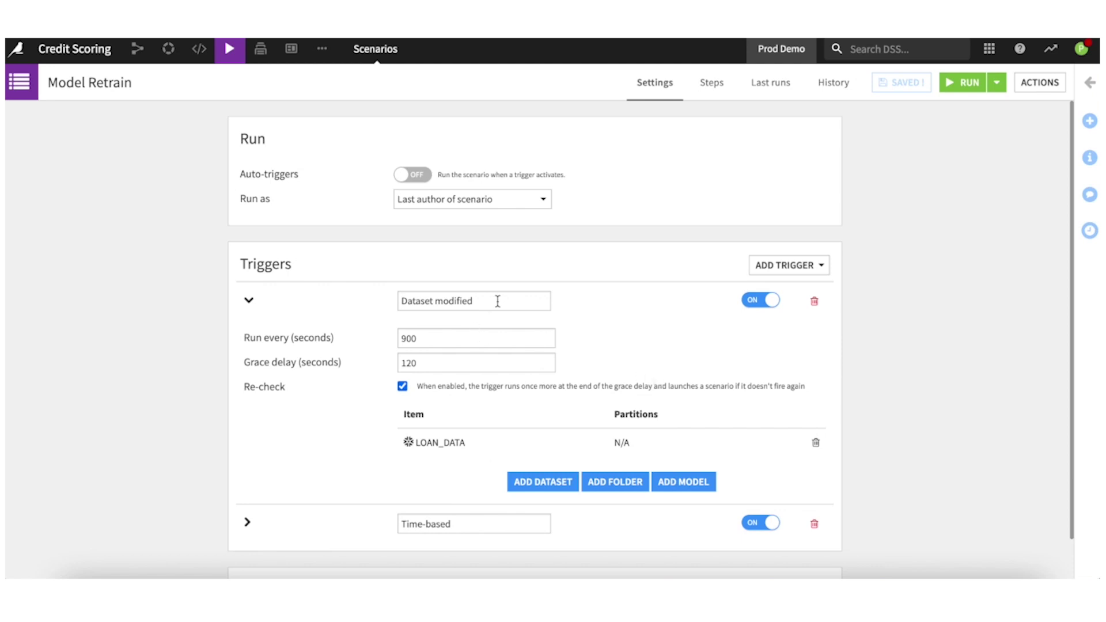
Expand the Time-based trigger of the Model Retrain scenario and set its daily run time to 07:00 AM
scroll(501, 378, down, 1)
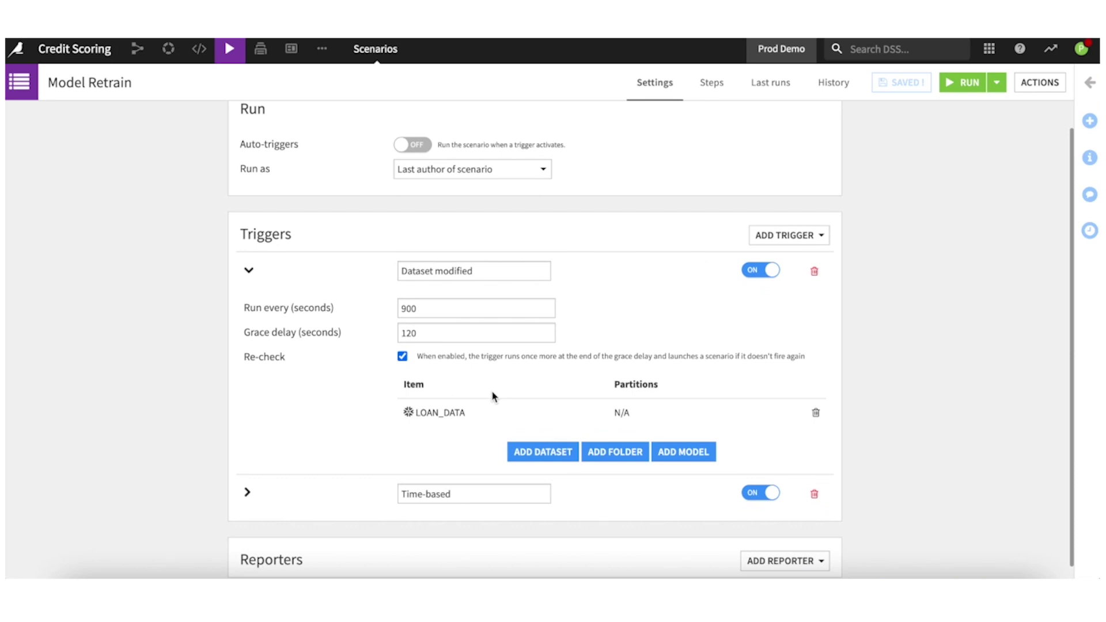
scroll(462, 427, down, 1)
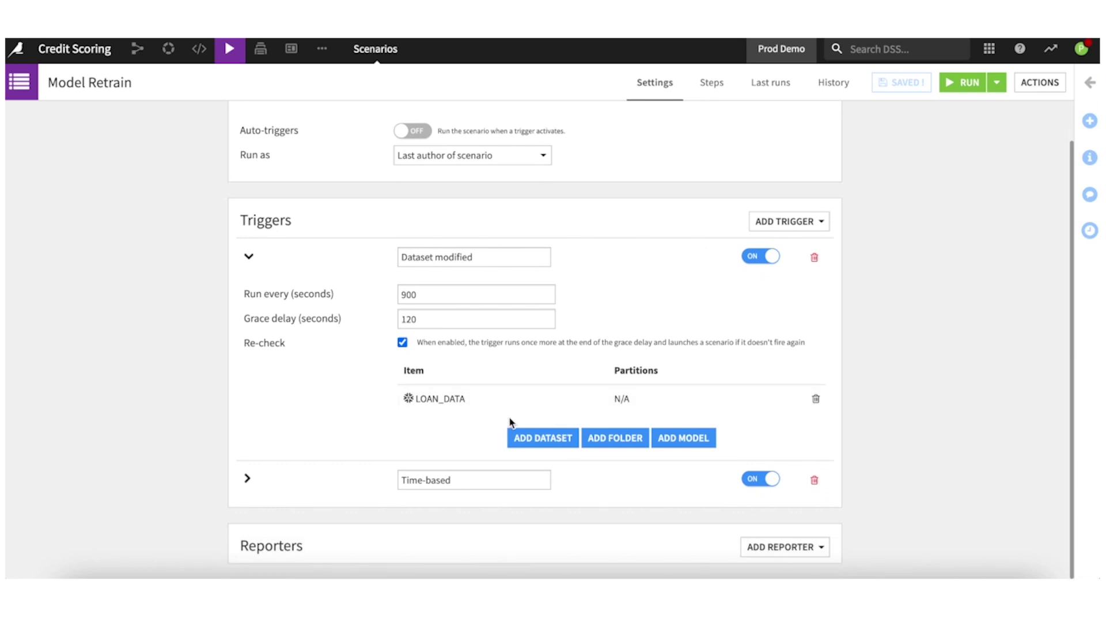
click(249, 479)
scroll(486, 365, down, 4)
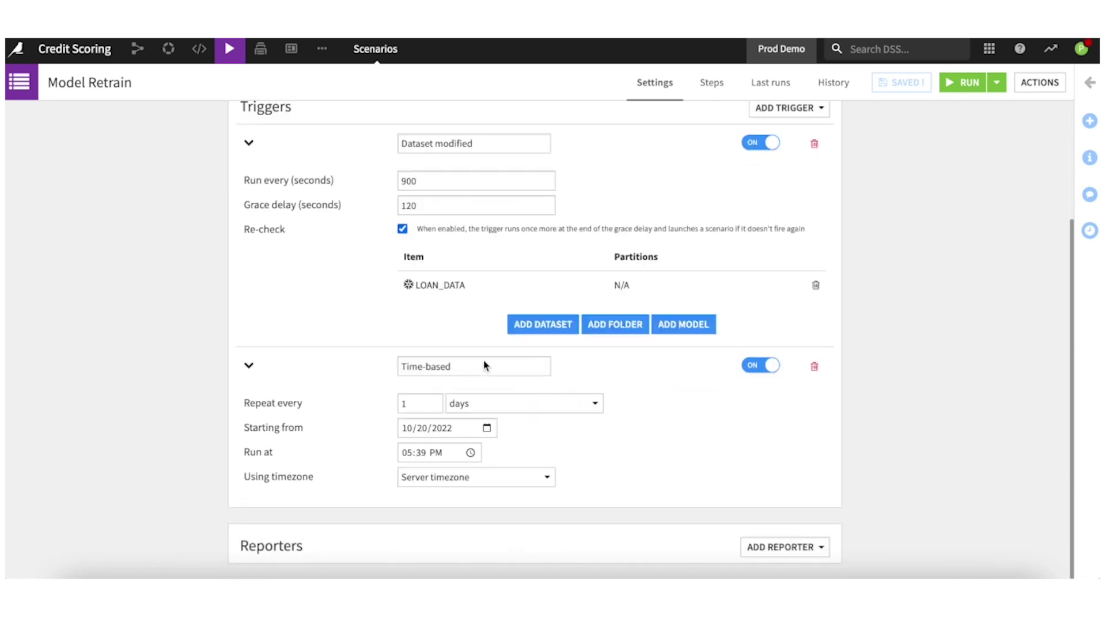
drag(484, 370, 375, 365)
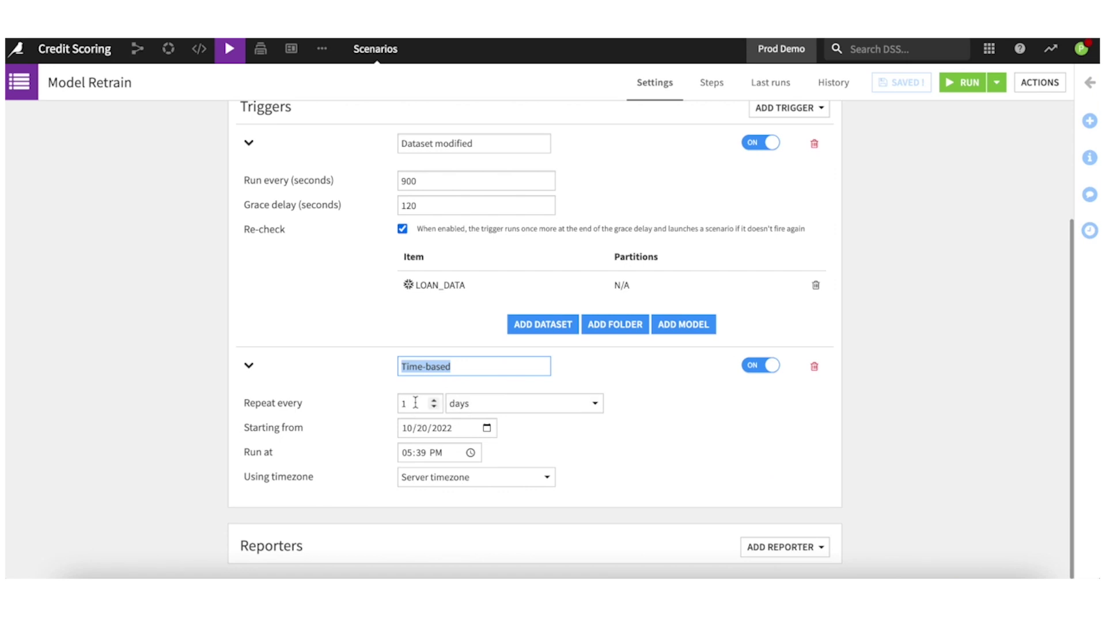
click(408, 455)
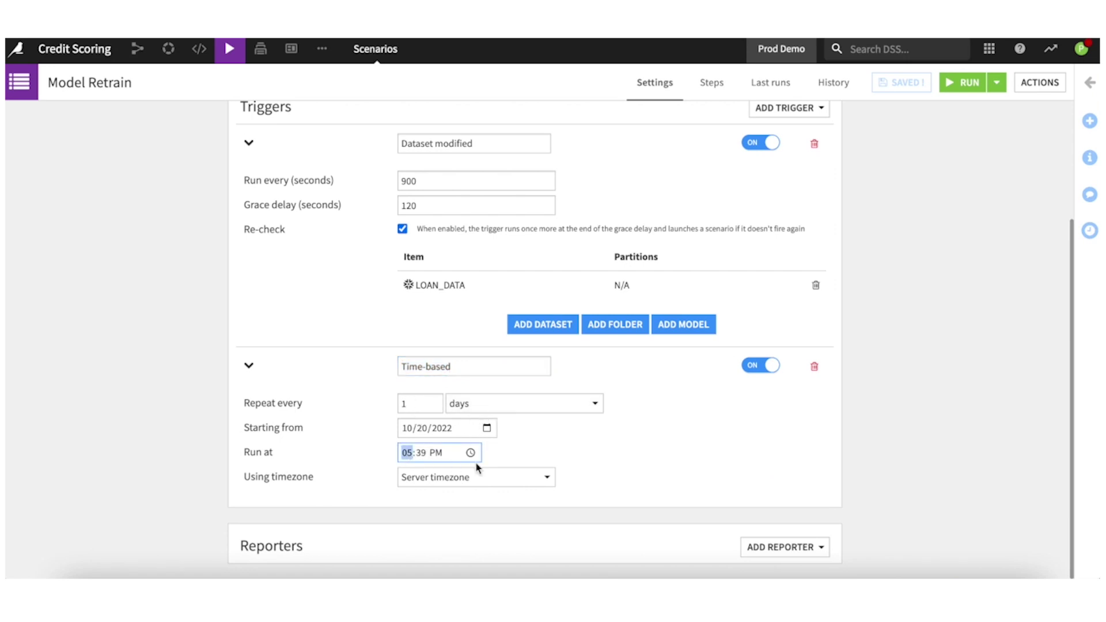
text(0700)
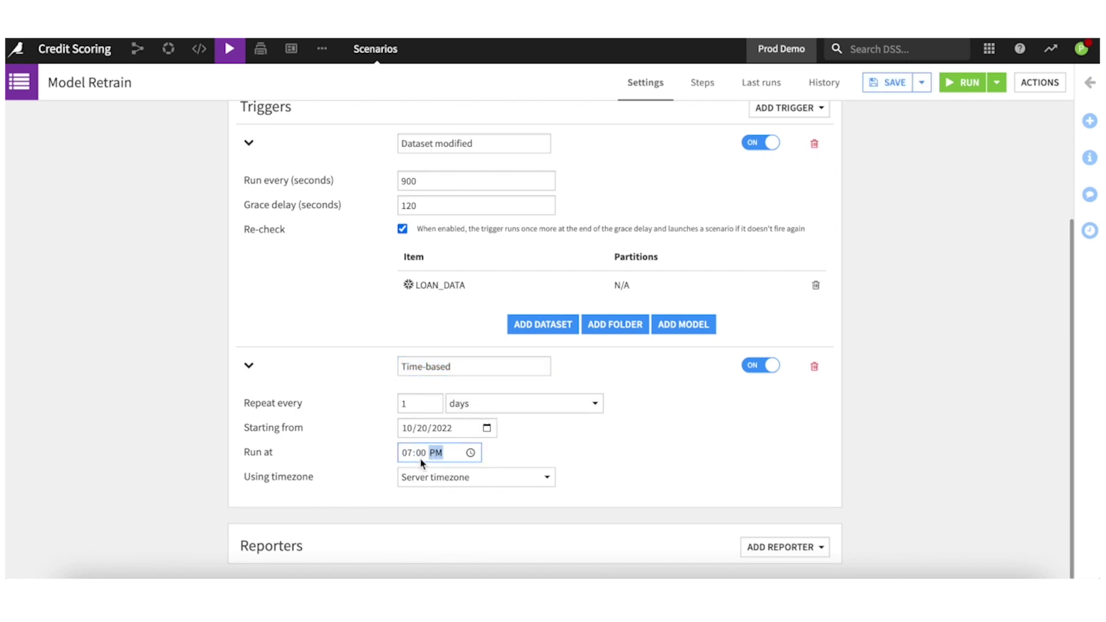
Set the Time-based trigger's timezone to UTC and save the scenario
click(432, 479)
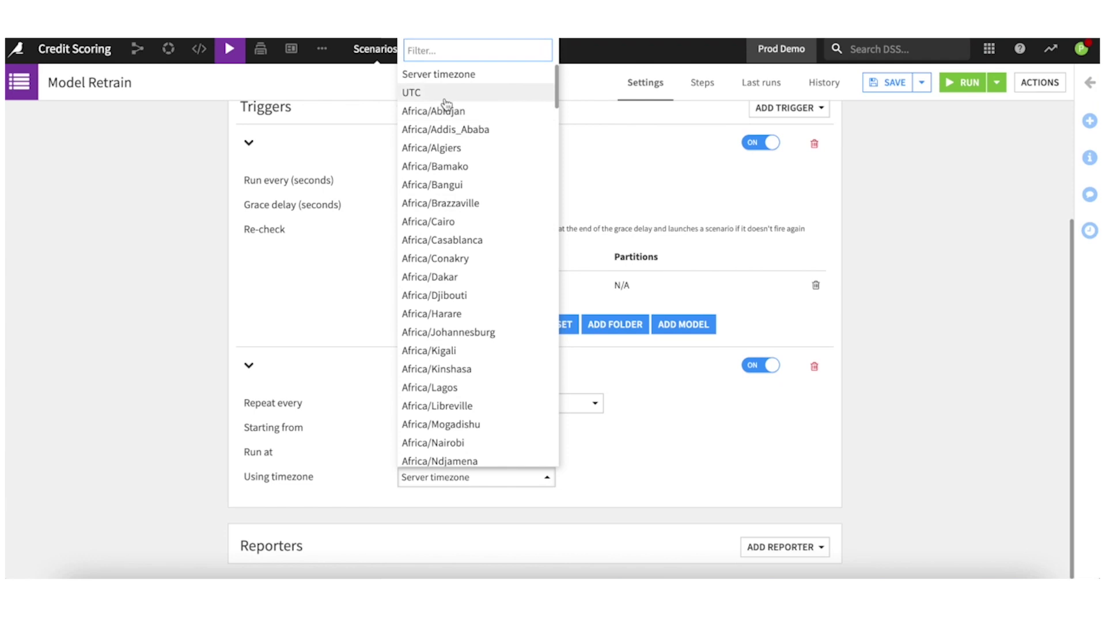
click(418, 92)
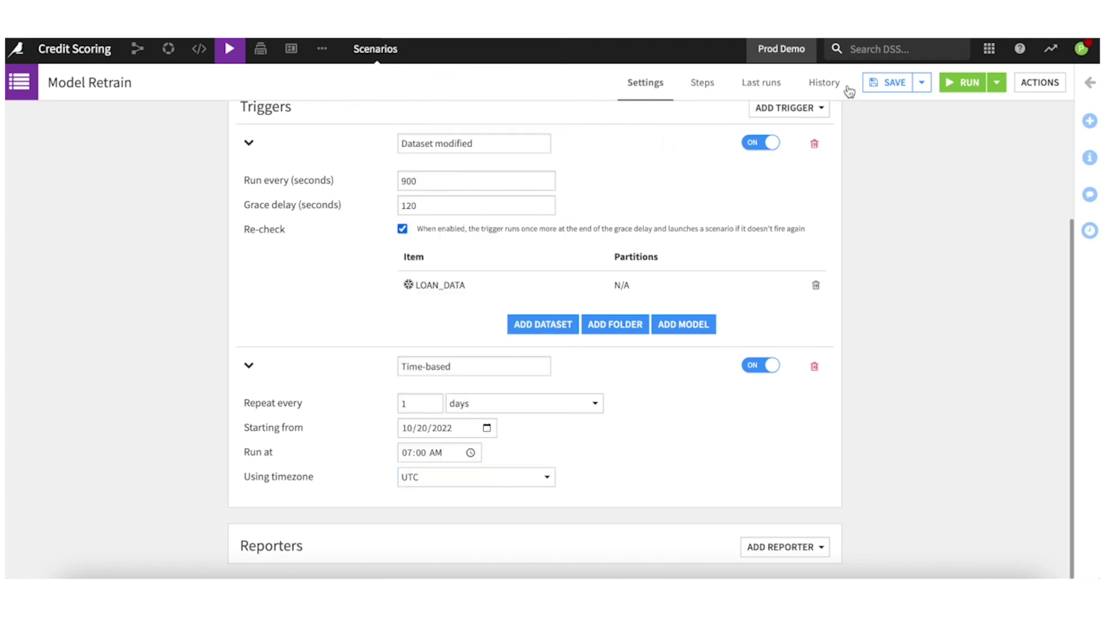
click(873, 87)
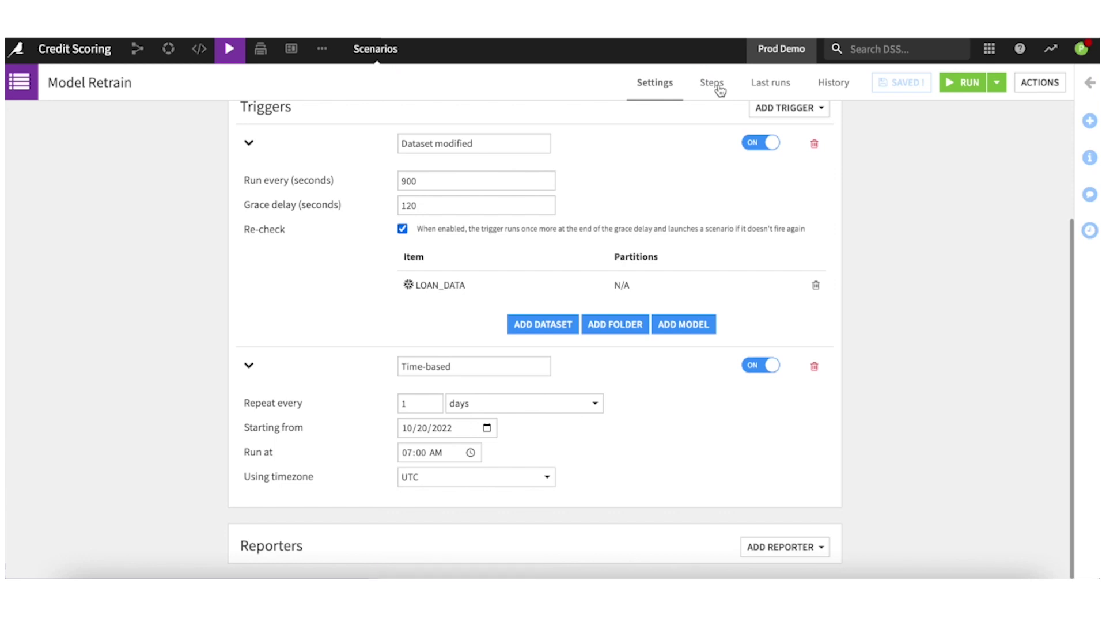
Review the scenario's steps in turn: Build Training Dataset, Run checks on Input Datasets and Build Model
click(714, 84)
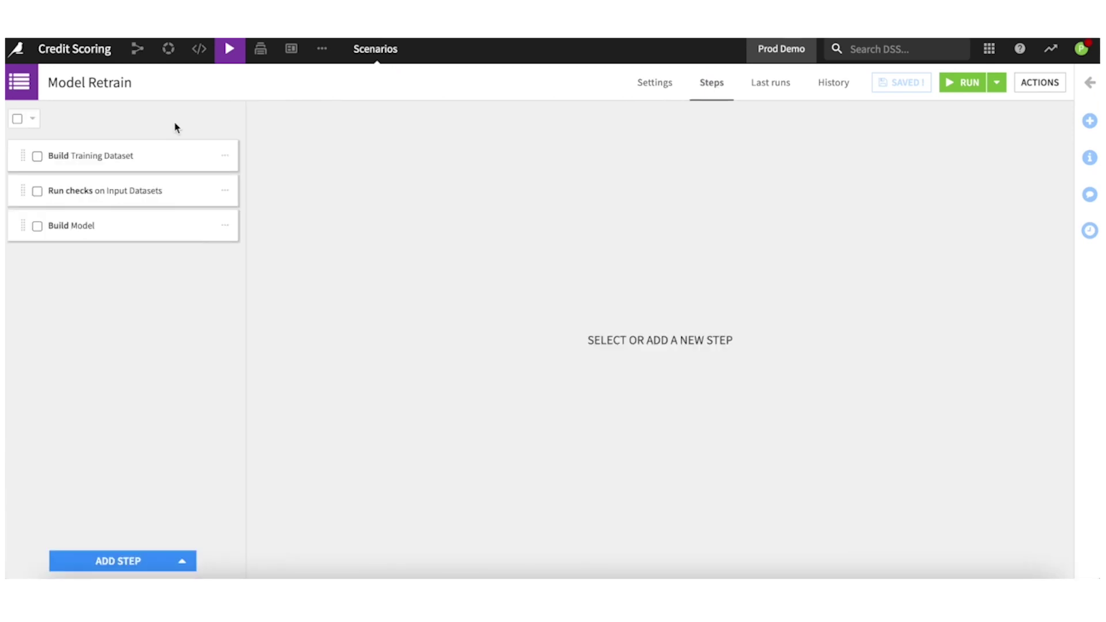
click(123, 156)
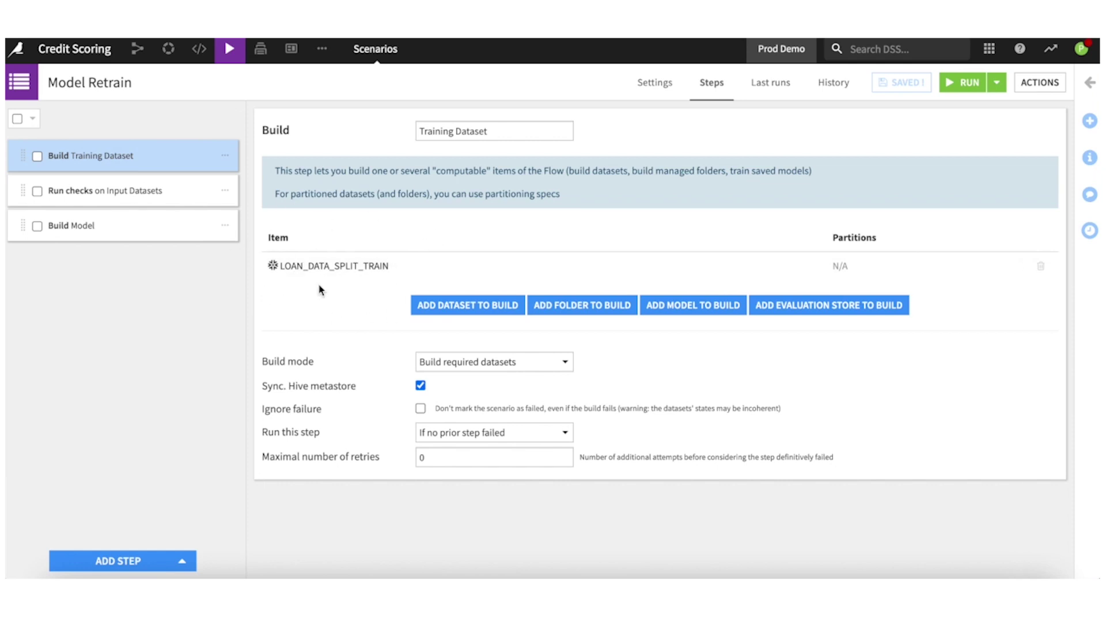
click(78, 193)
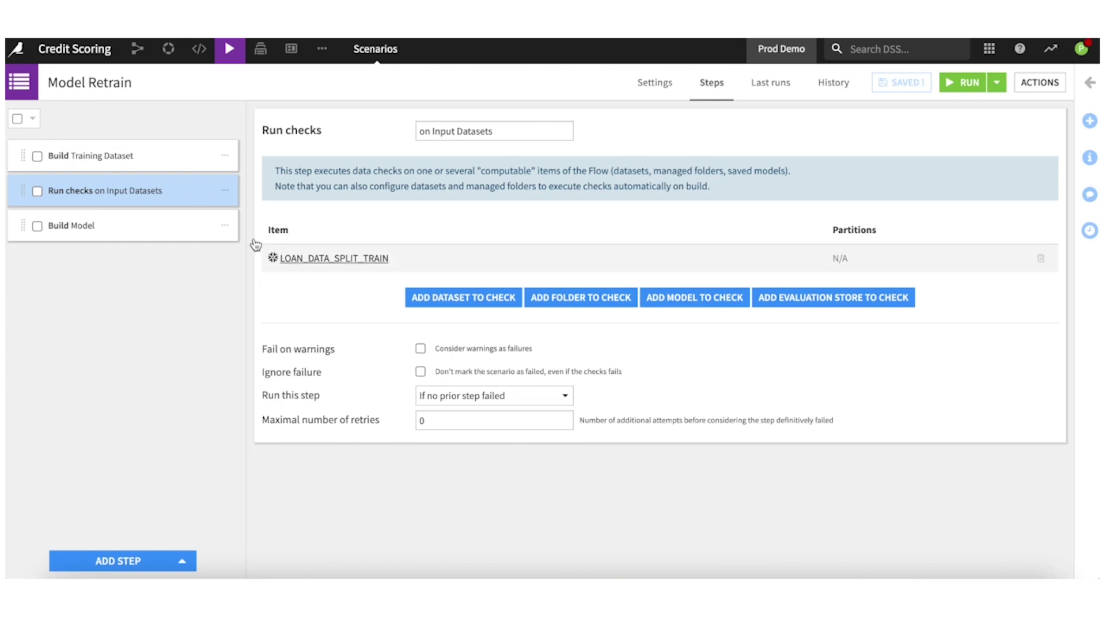
click(124, 230)
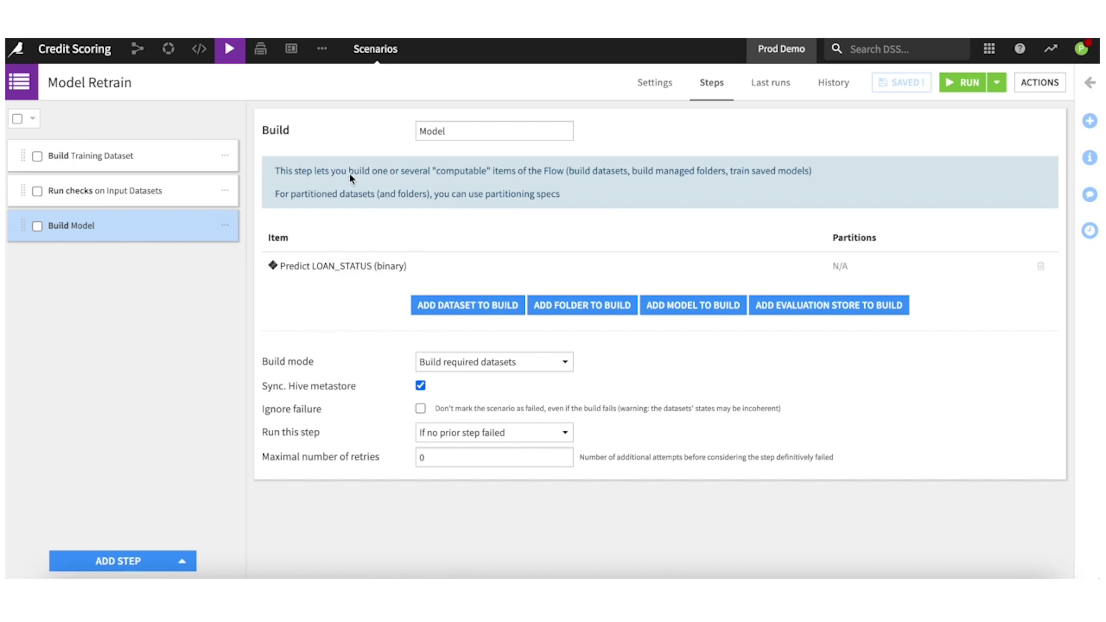
Return to the project Flow and select the API_EVAL evaluation store in the Train, Evaluate, and Monitor Models zone
click(139, 50)
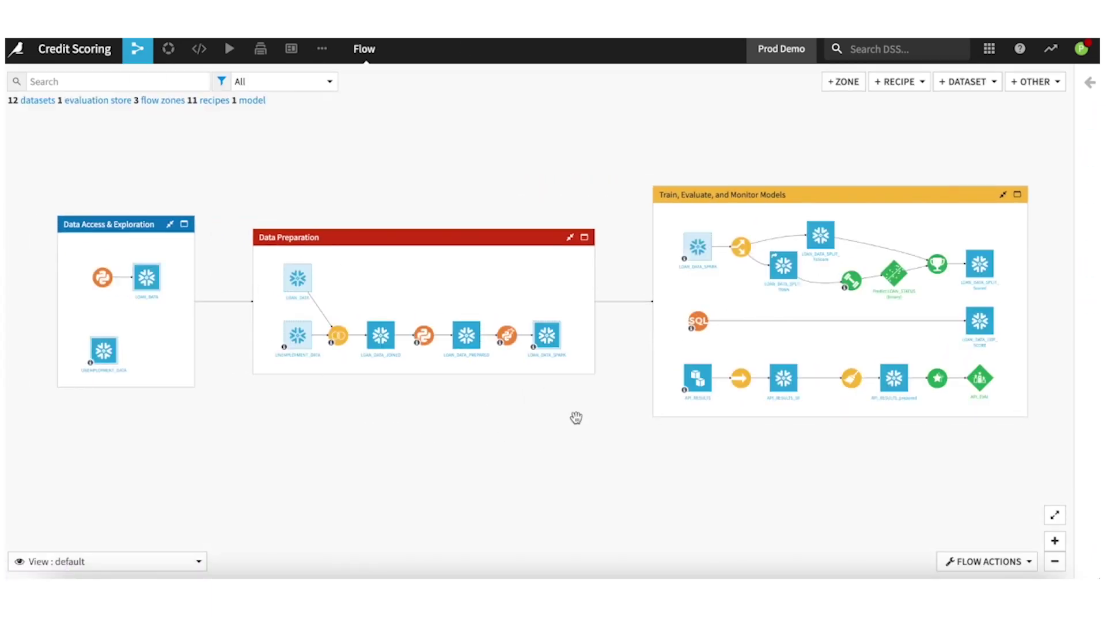
drag(576, 417, 362, 418)
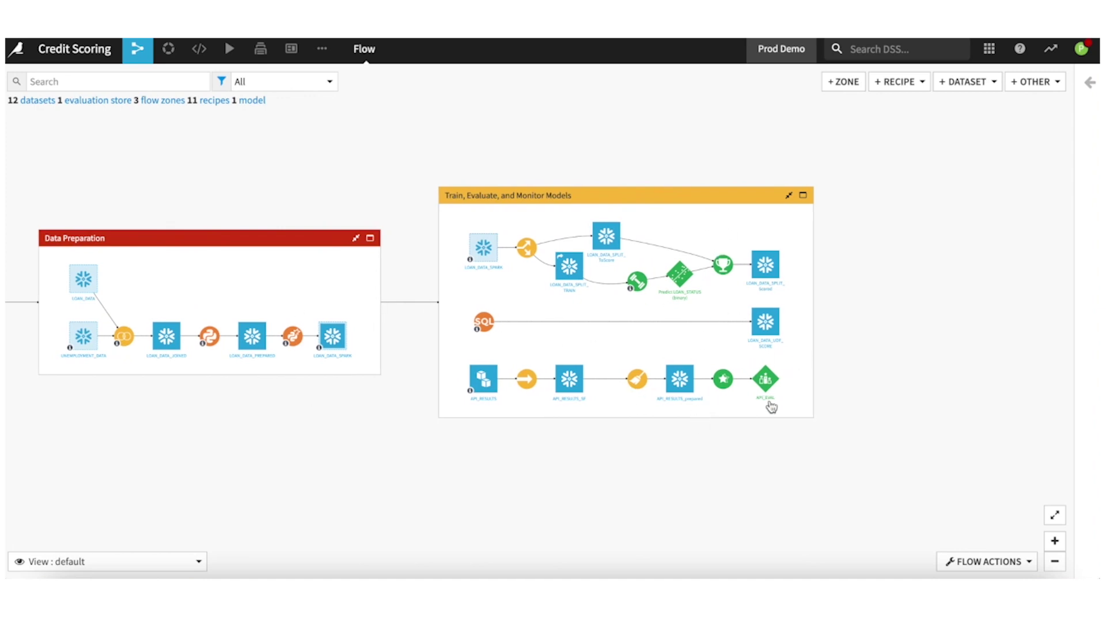
click(757, 385)
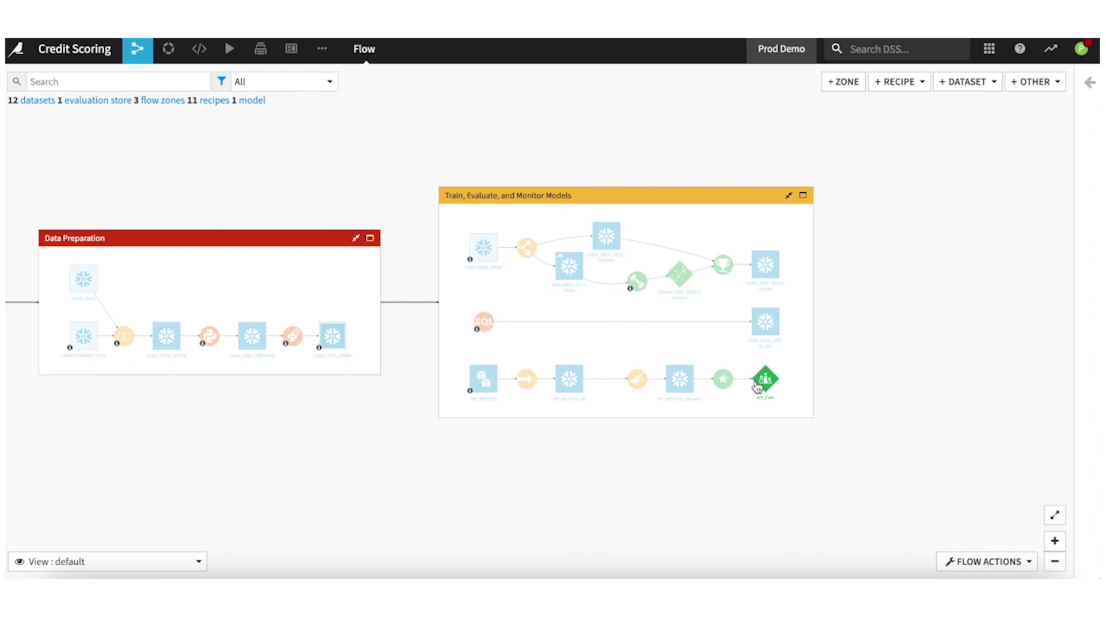